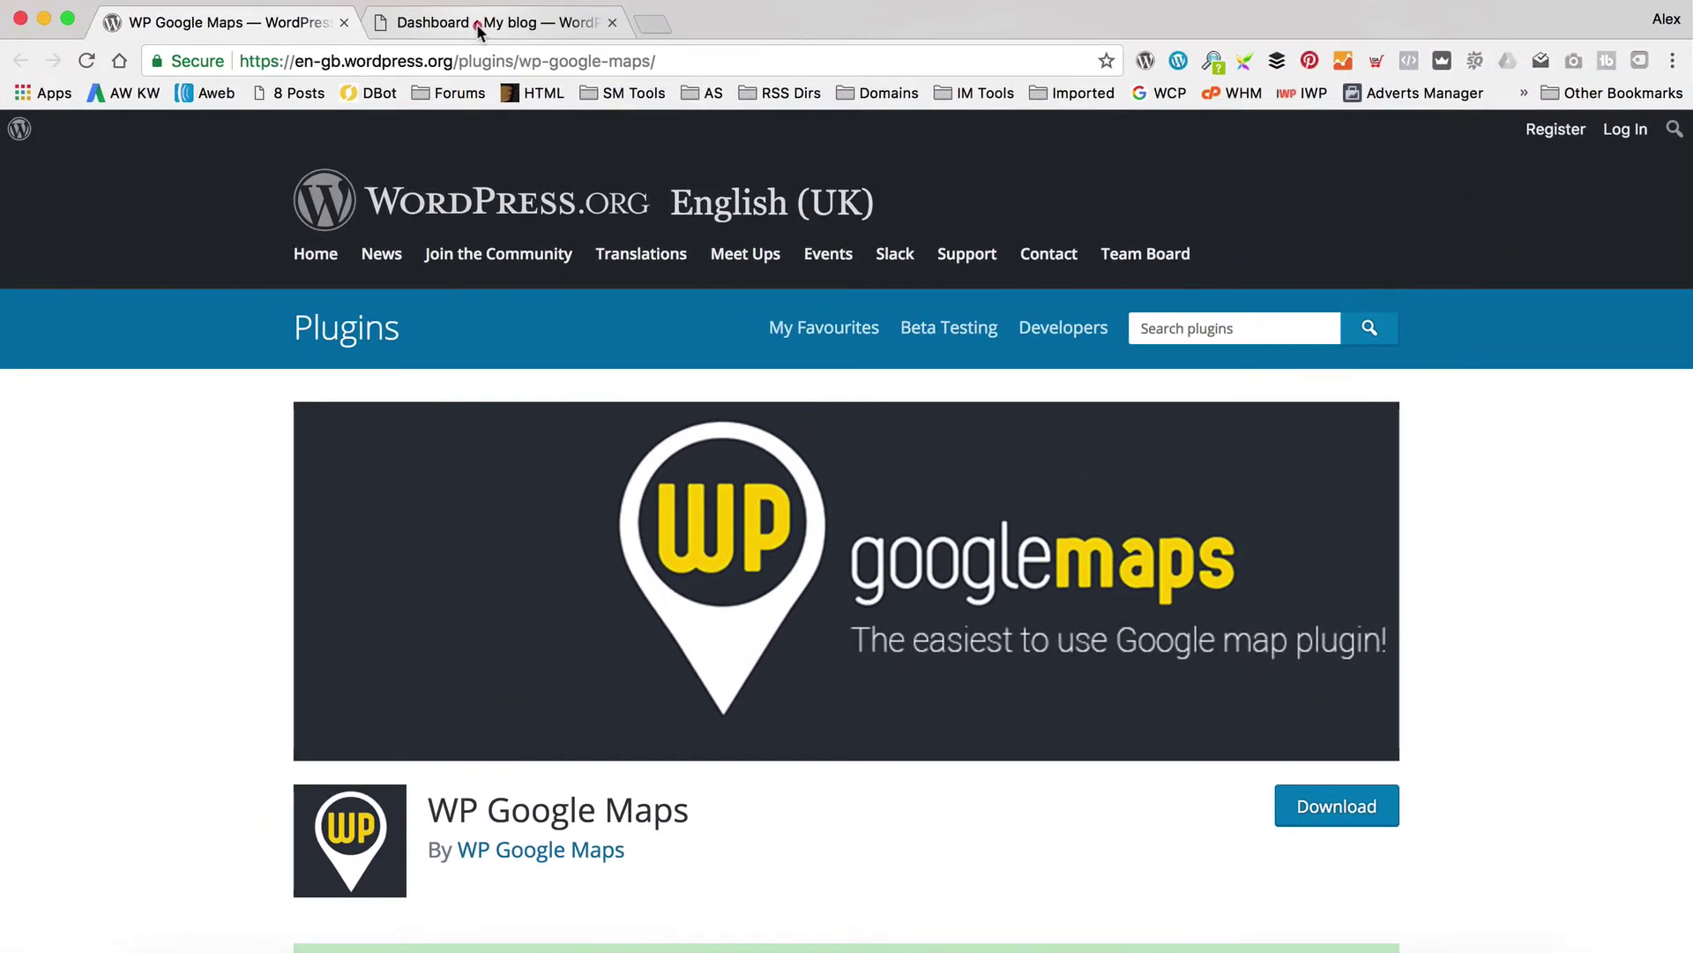
Go from the blog Dashboard to the Plugins > Add New page
{"action": "left_click", "coordinate": [477, 22]}
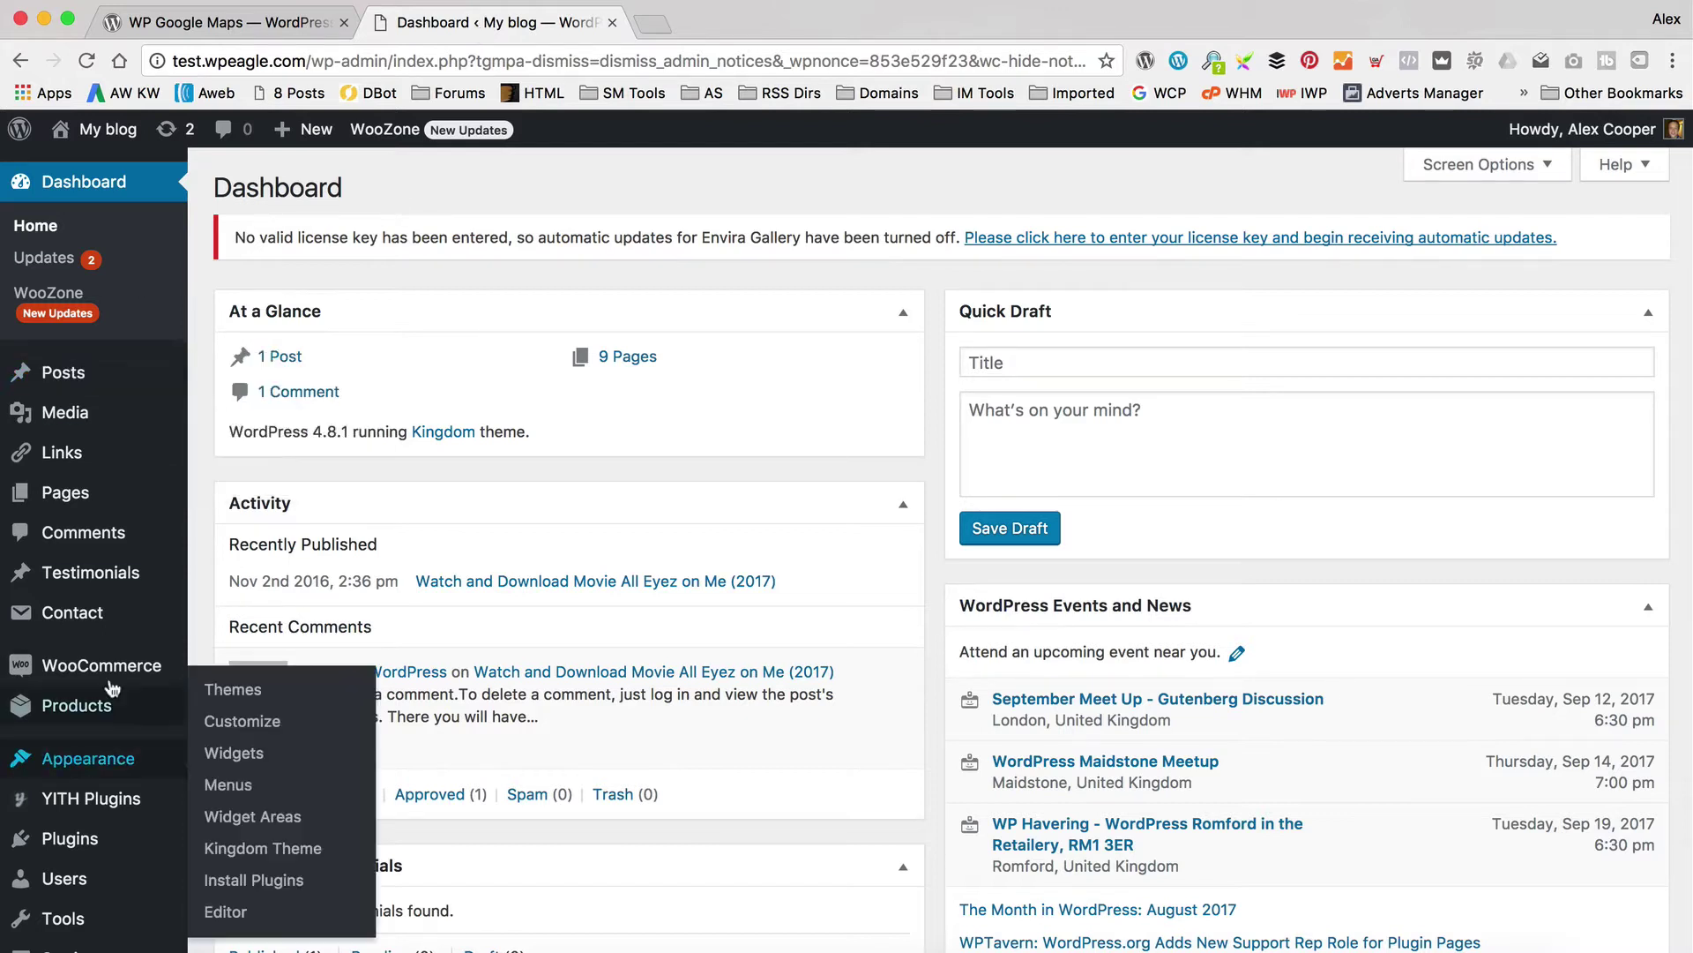
{"action": "left_click", "coordinate": [255, 874]}
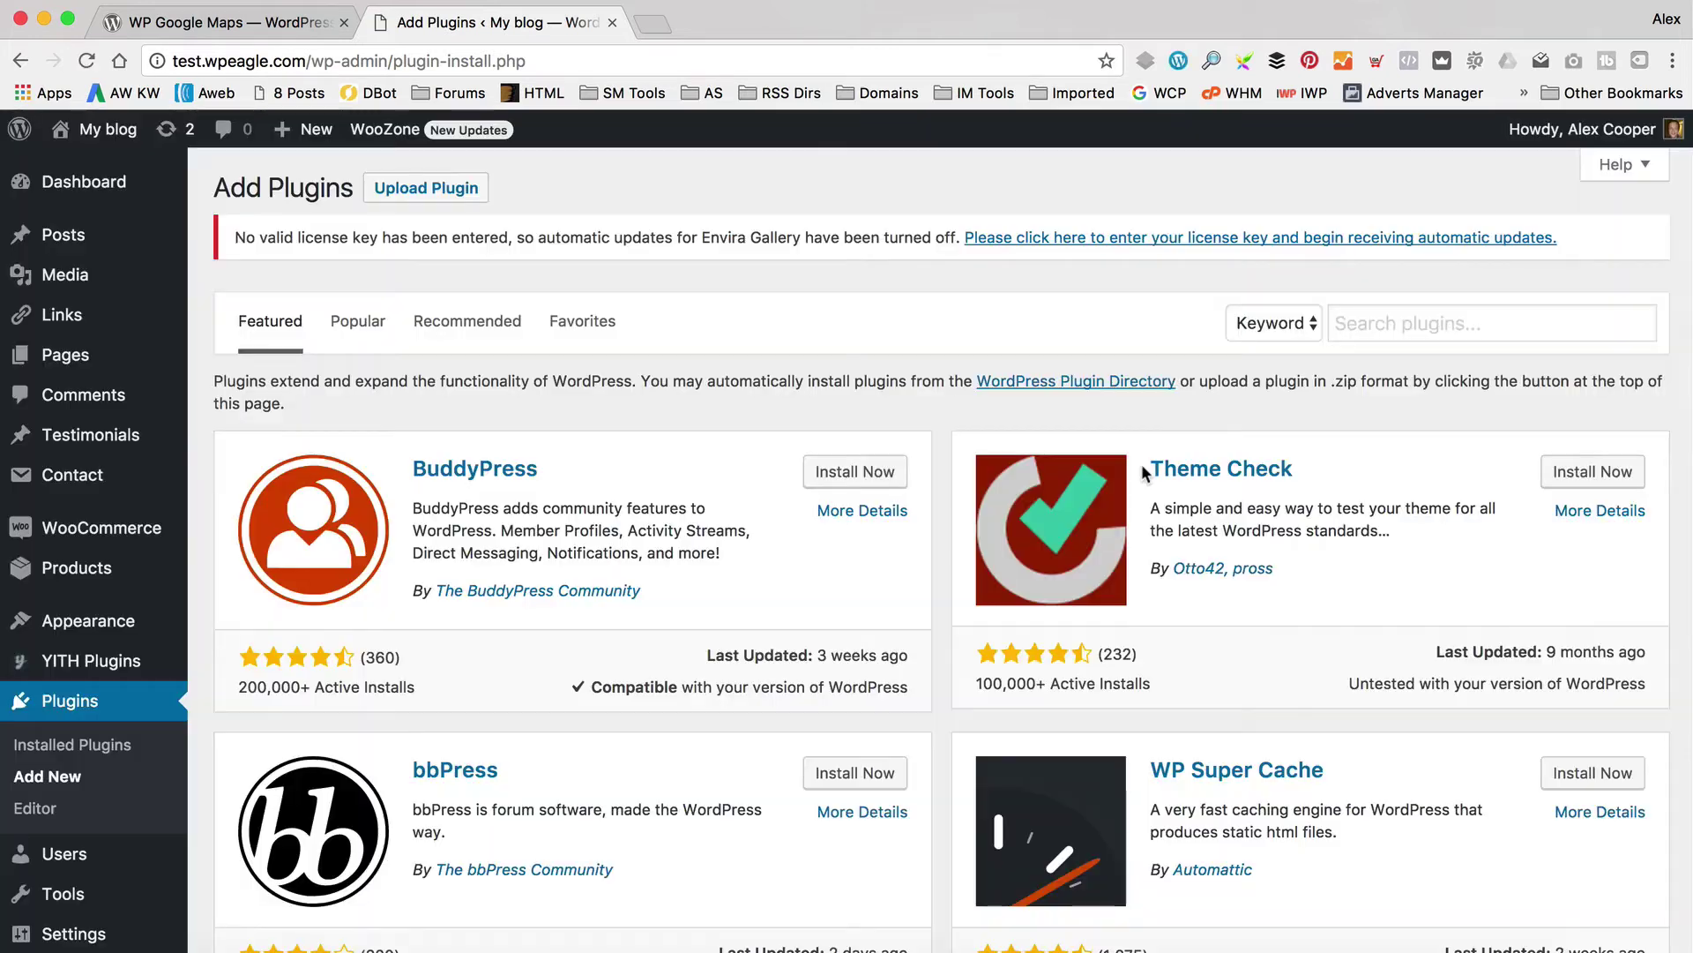
Search plugins for 'wp google maps', then install and activate WP Google Maps
{"action": "left_click", "coordinate": [1381, 323]}
{"action": "type", "text": "wp google"}
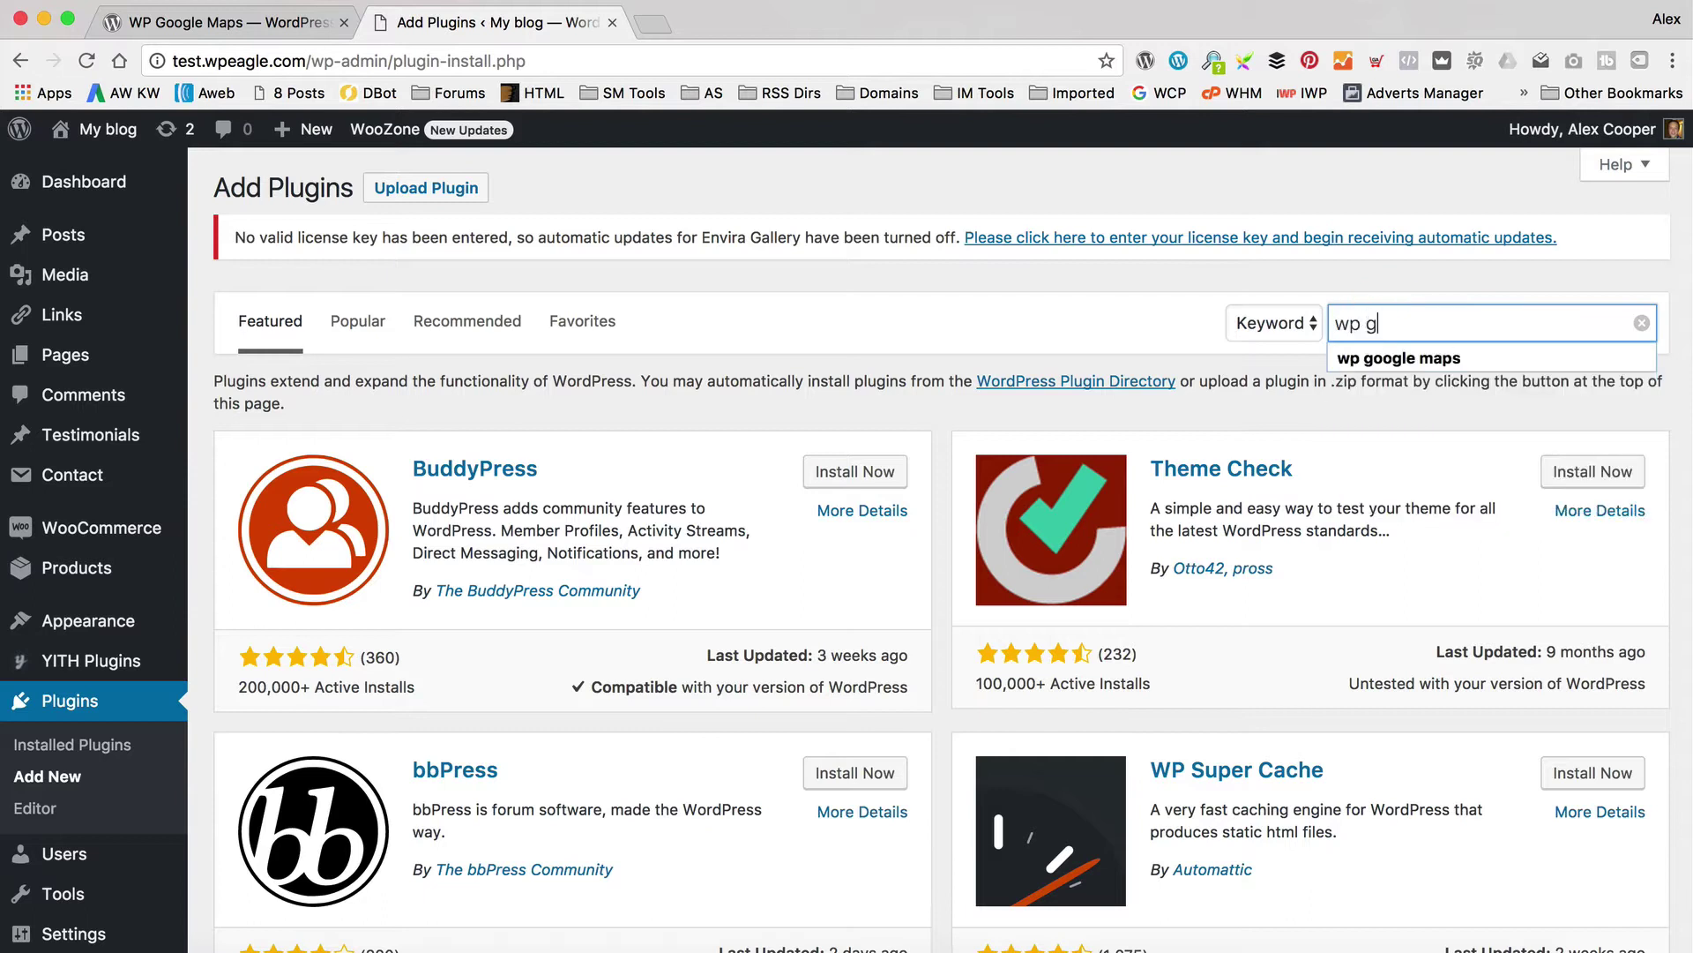
{"action": "type", "text": " maps"}
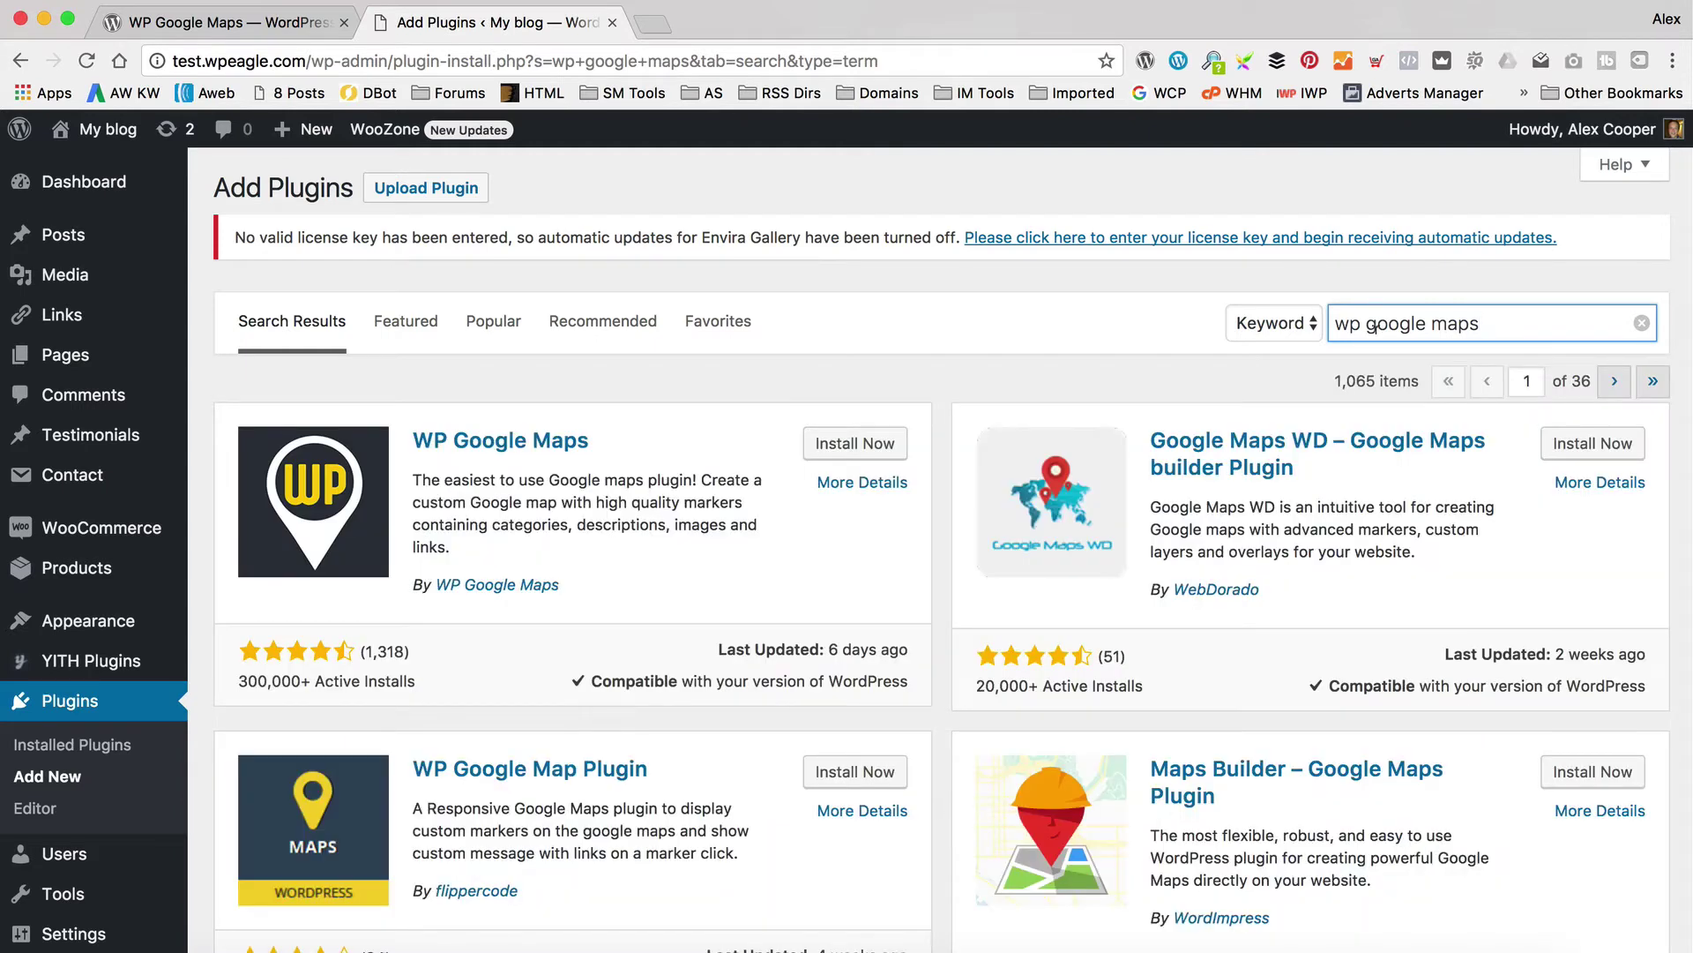
{"action": "left_click", "coordinate": [854, 445]}
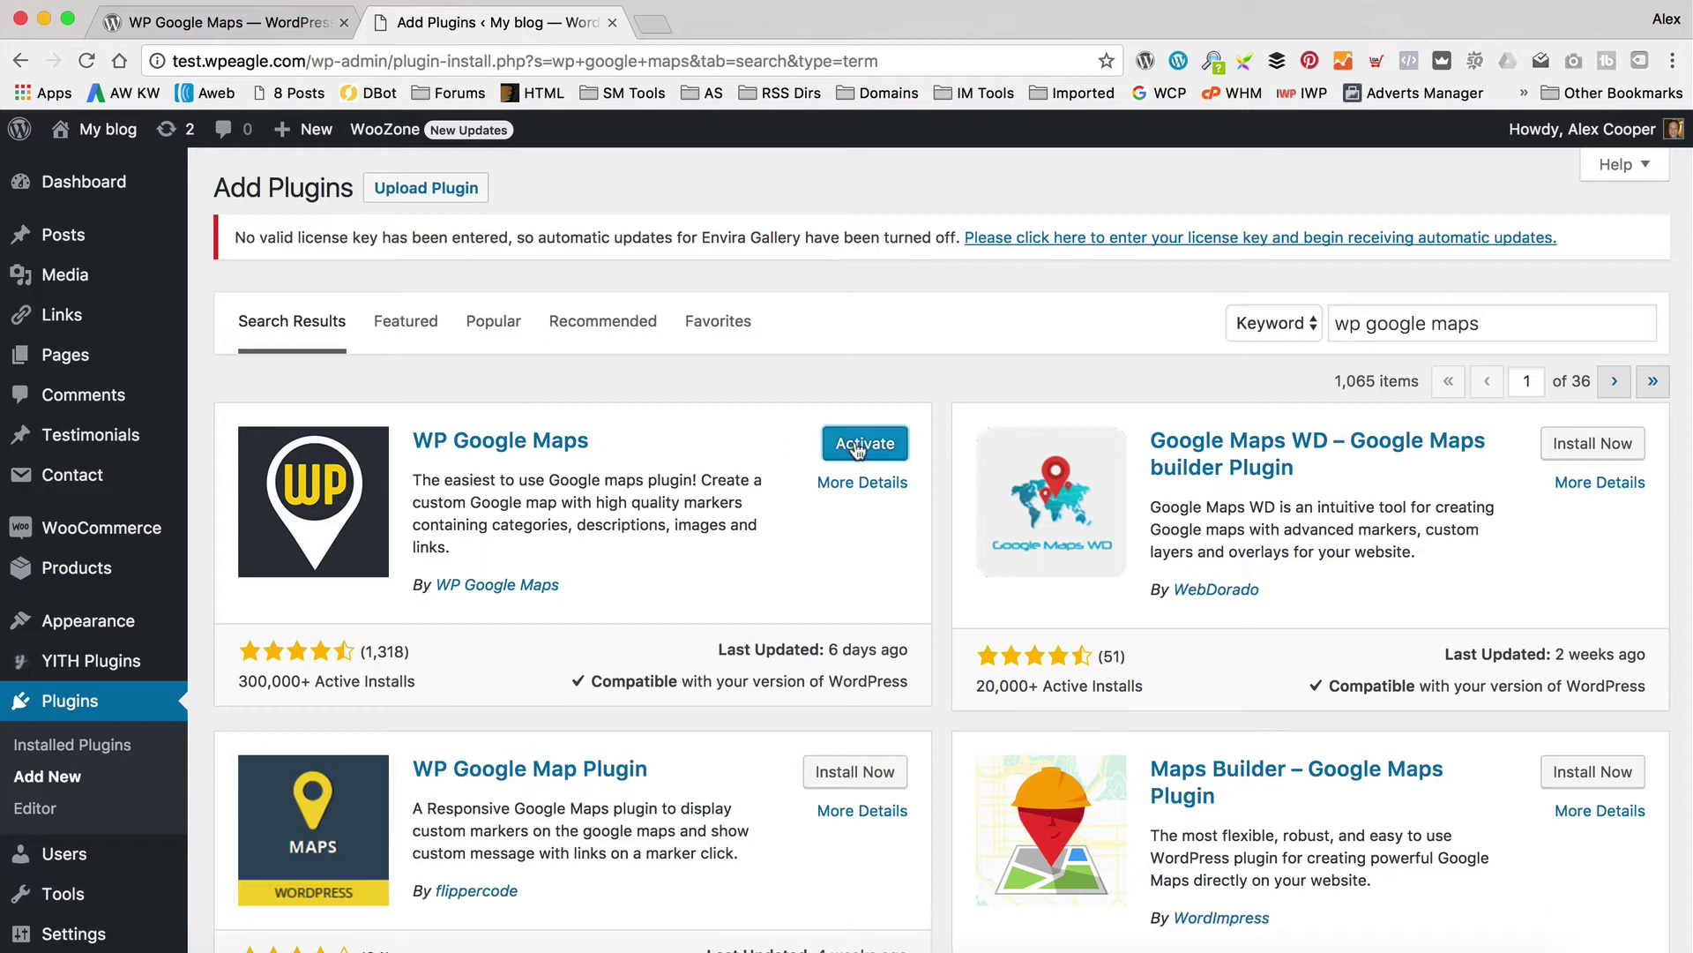
{"action": "left_click", "coordinate": [858, 450]}
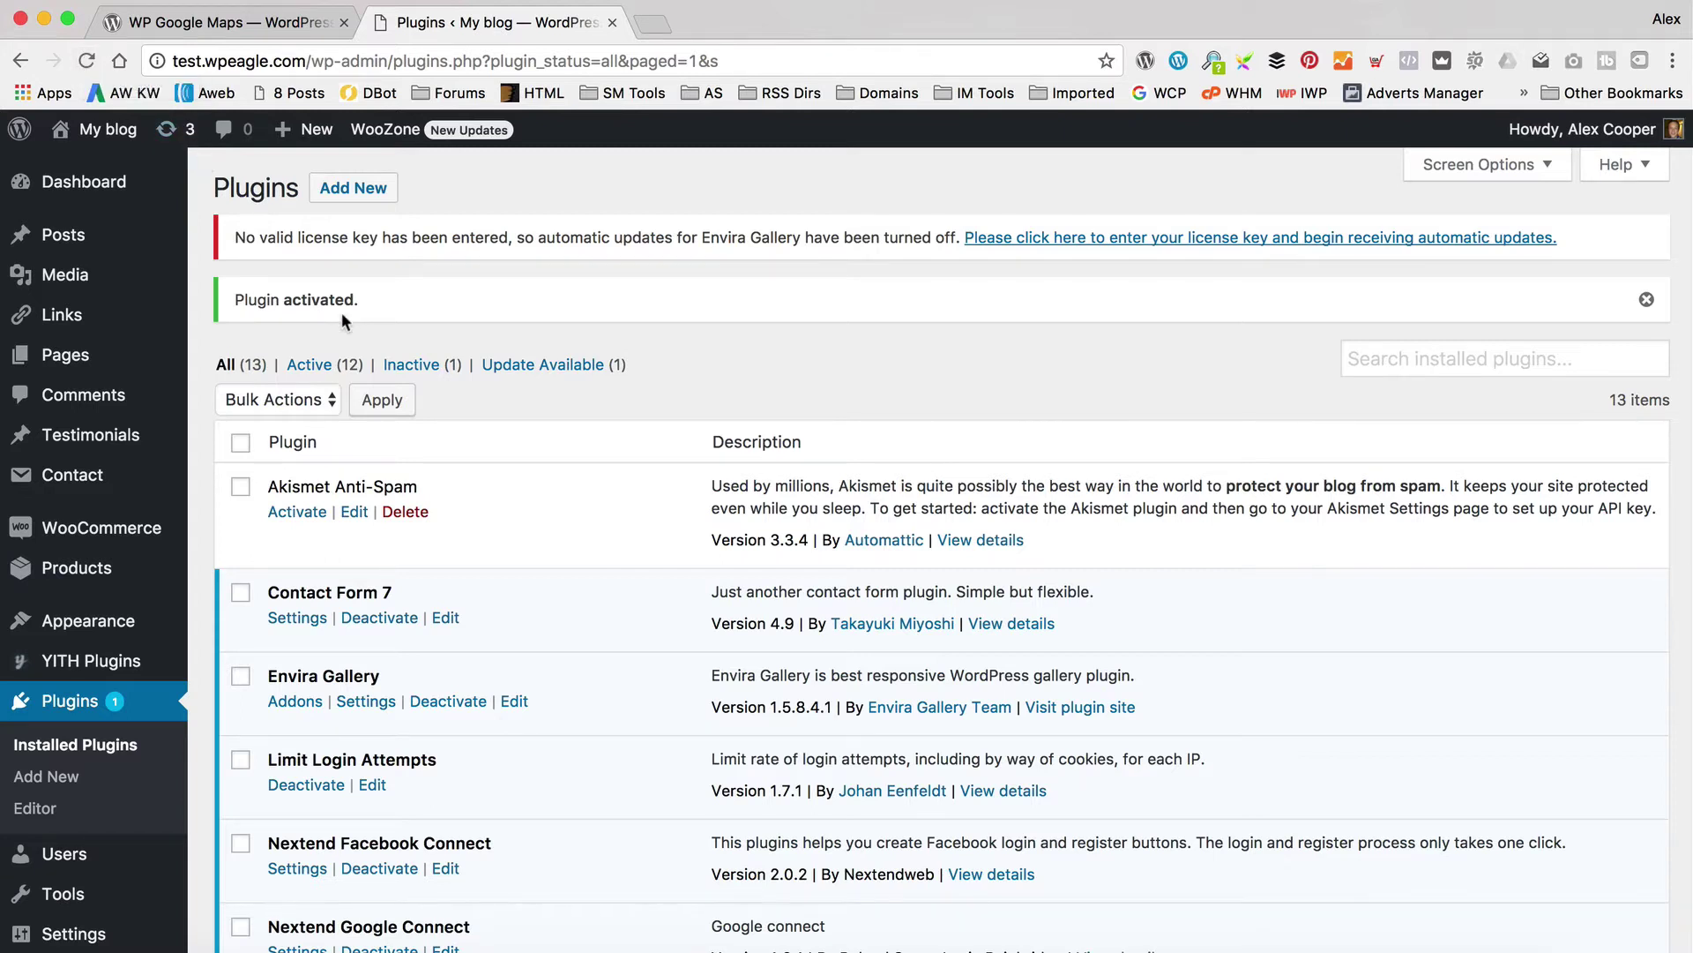
Open WP Google Maps Settings and follow 'Create an API key now (free)' to Google's form
{"action": "scroll", "coordinate": [342, 315], "scroll_direction": "down", "scroll_amount": 6}
{"action": "scroll", "coordinate": [342, 316], "scroll_direction": "down", "scroll_amount": 5}
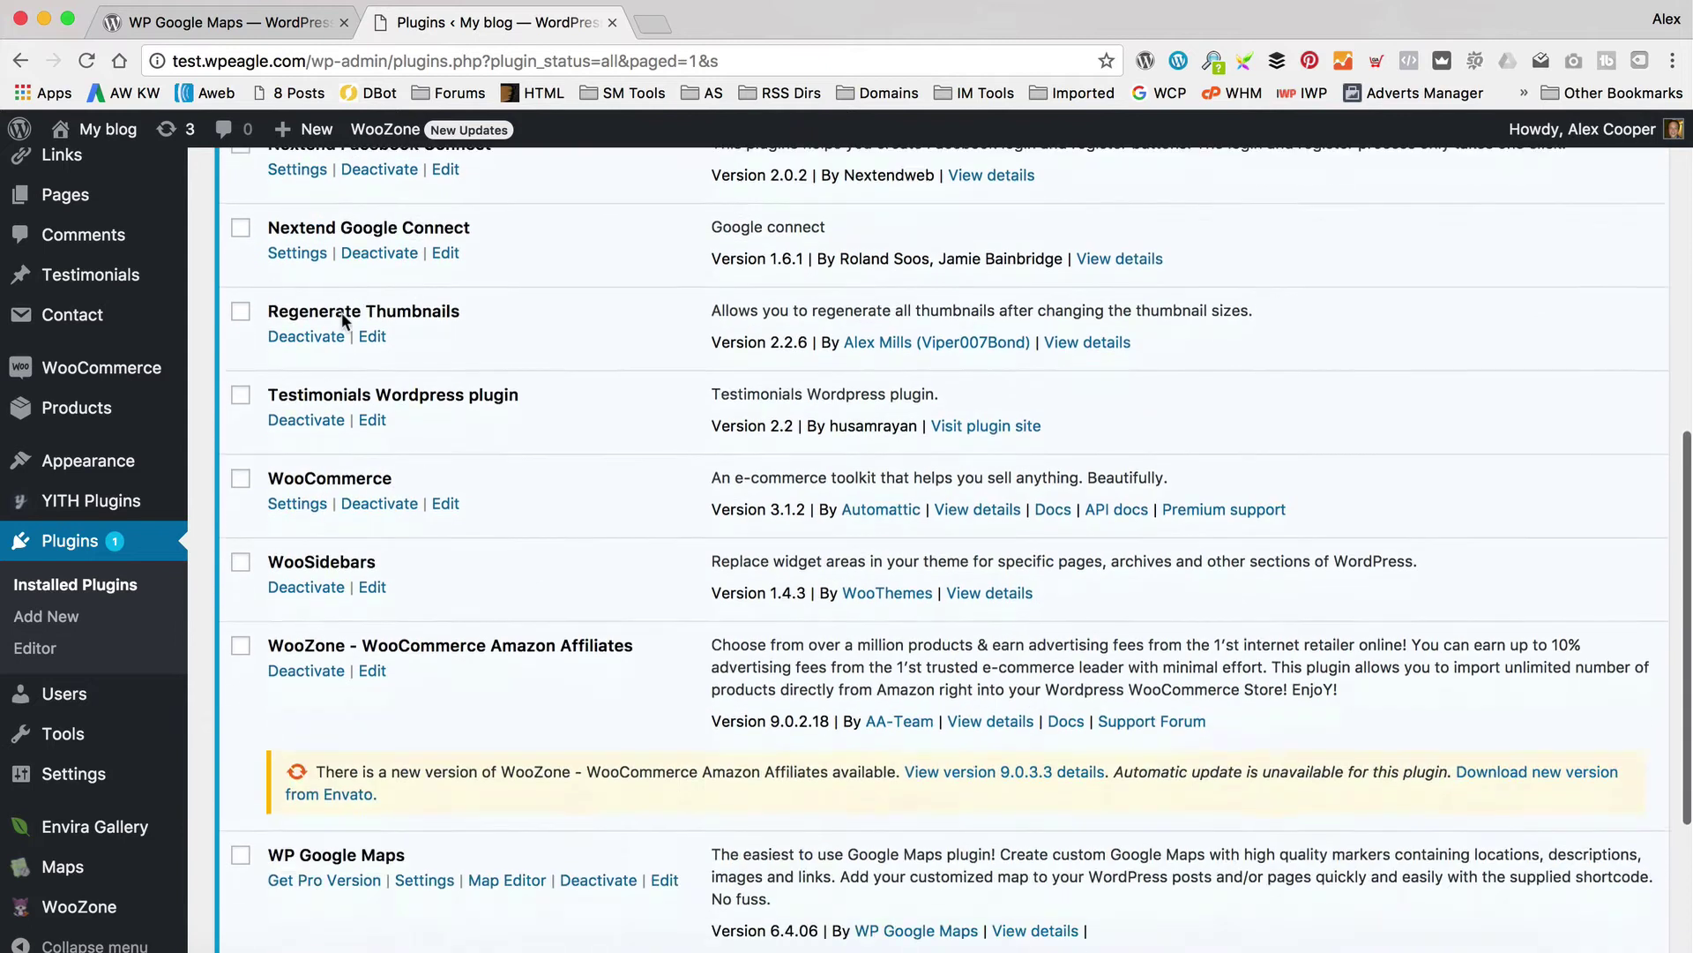
{"action": "left_click", "coordinate": [449, 672]}
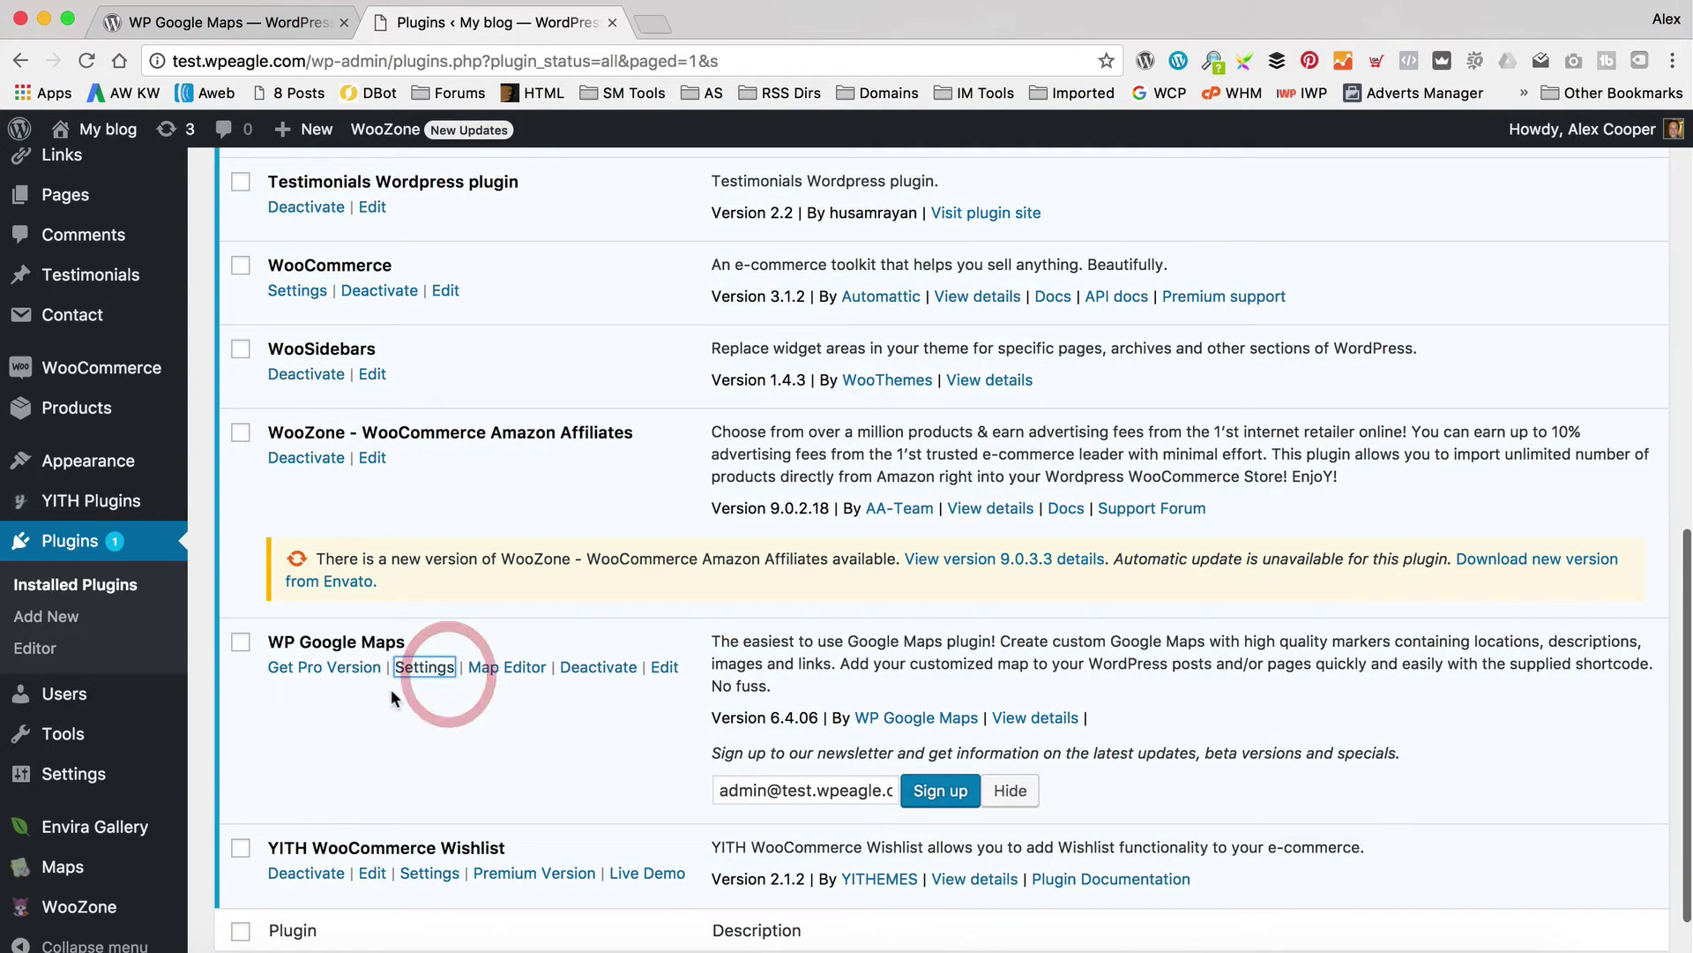
{"action": "left_click", "coordinate": [363, 690]}
{"action": "left_click", "coordinate": [411, 672]}
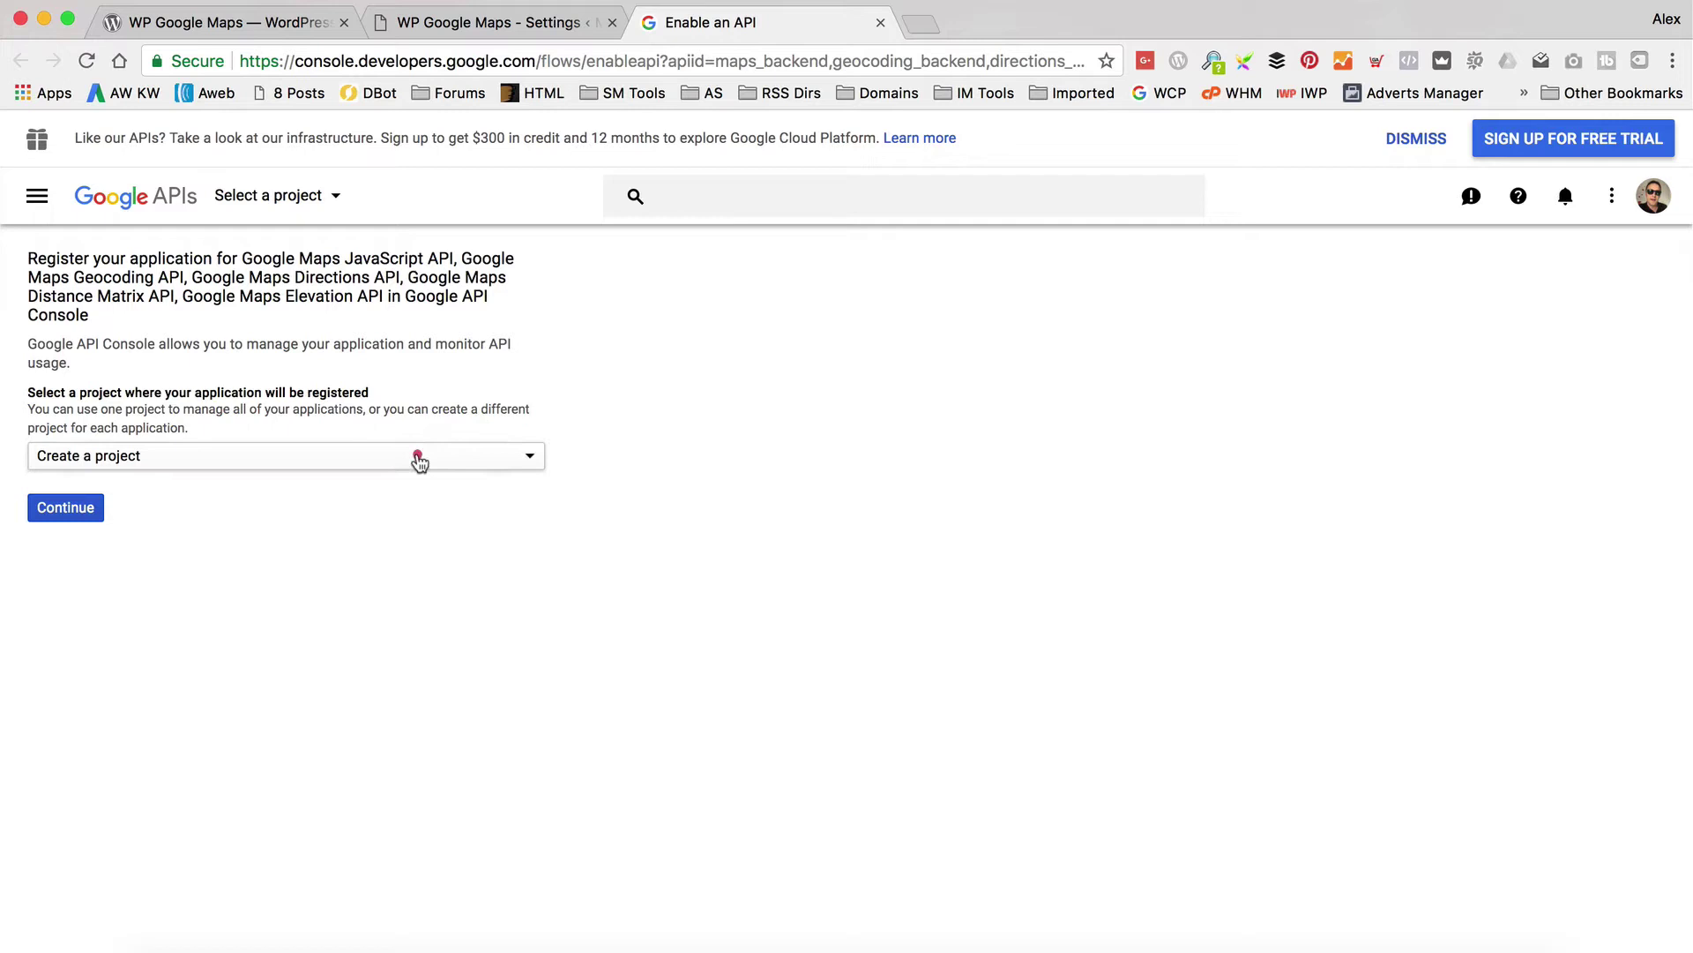
Create a new Google API Console project for the Maps APIs and continue to the key form
{"action": "left_click", "coordinate": [417, 458]}
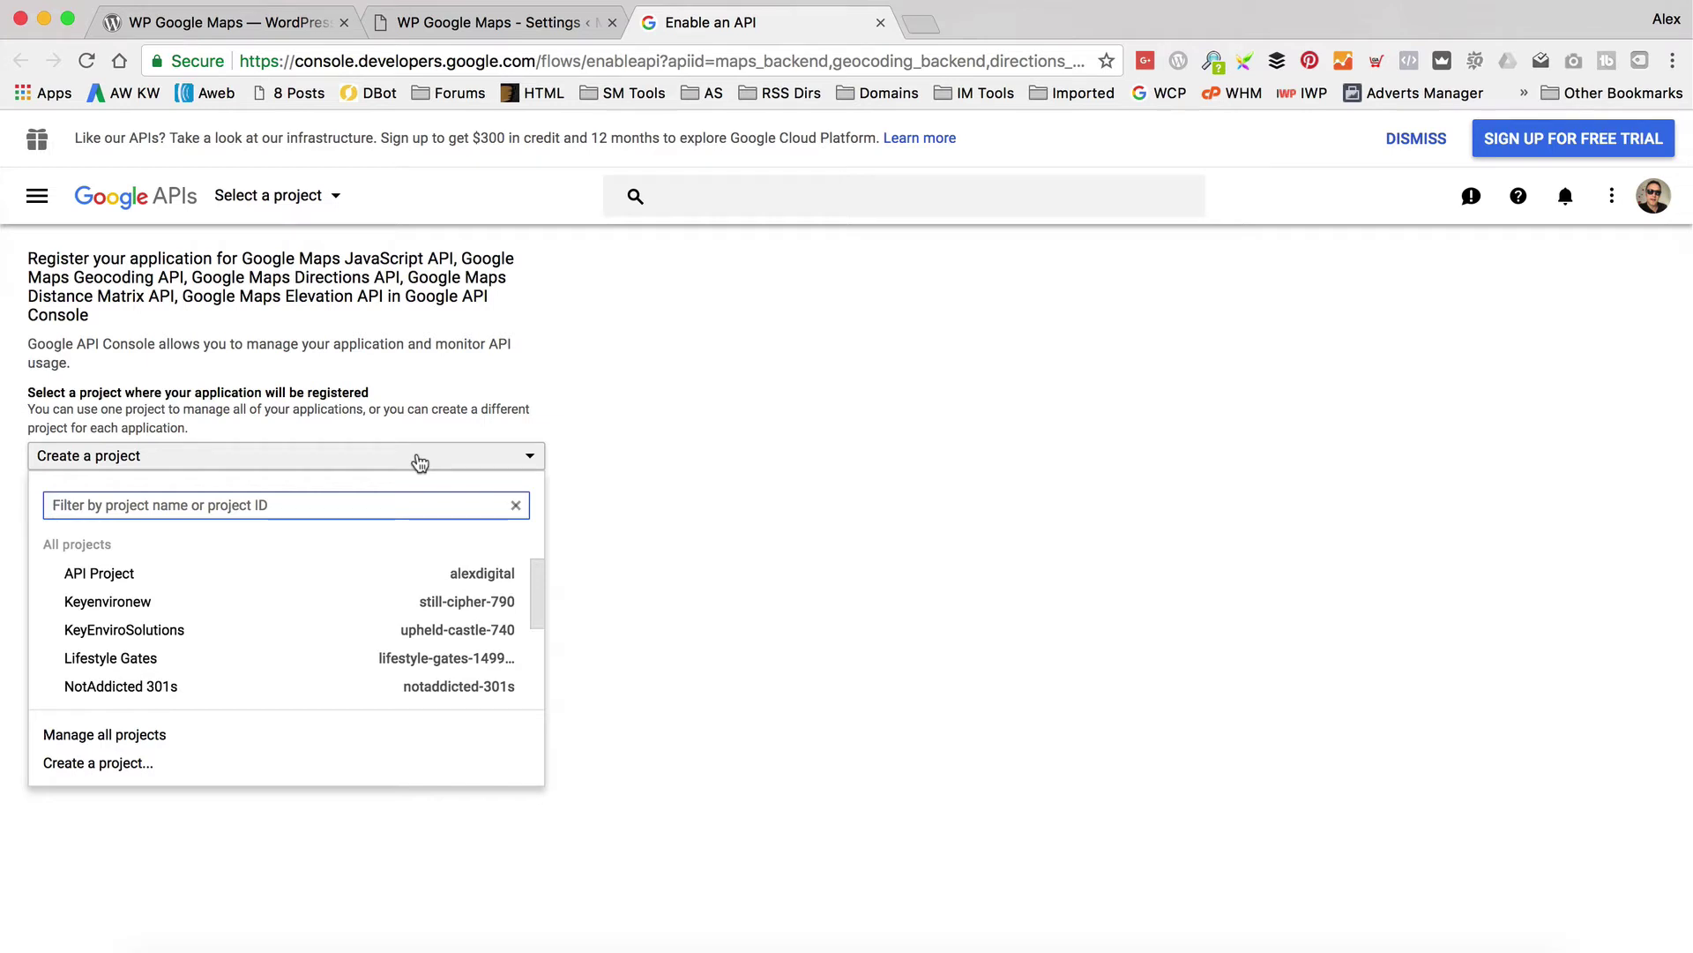
{"action": "left_click", "coordinate": [146, 763]}
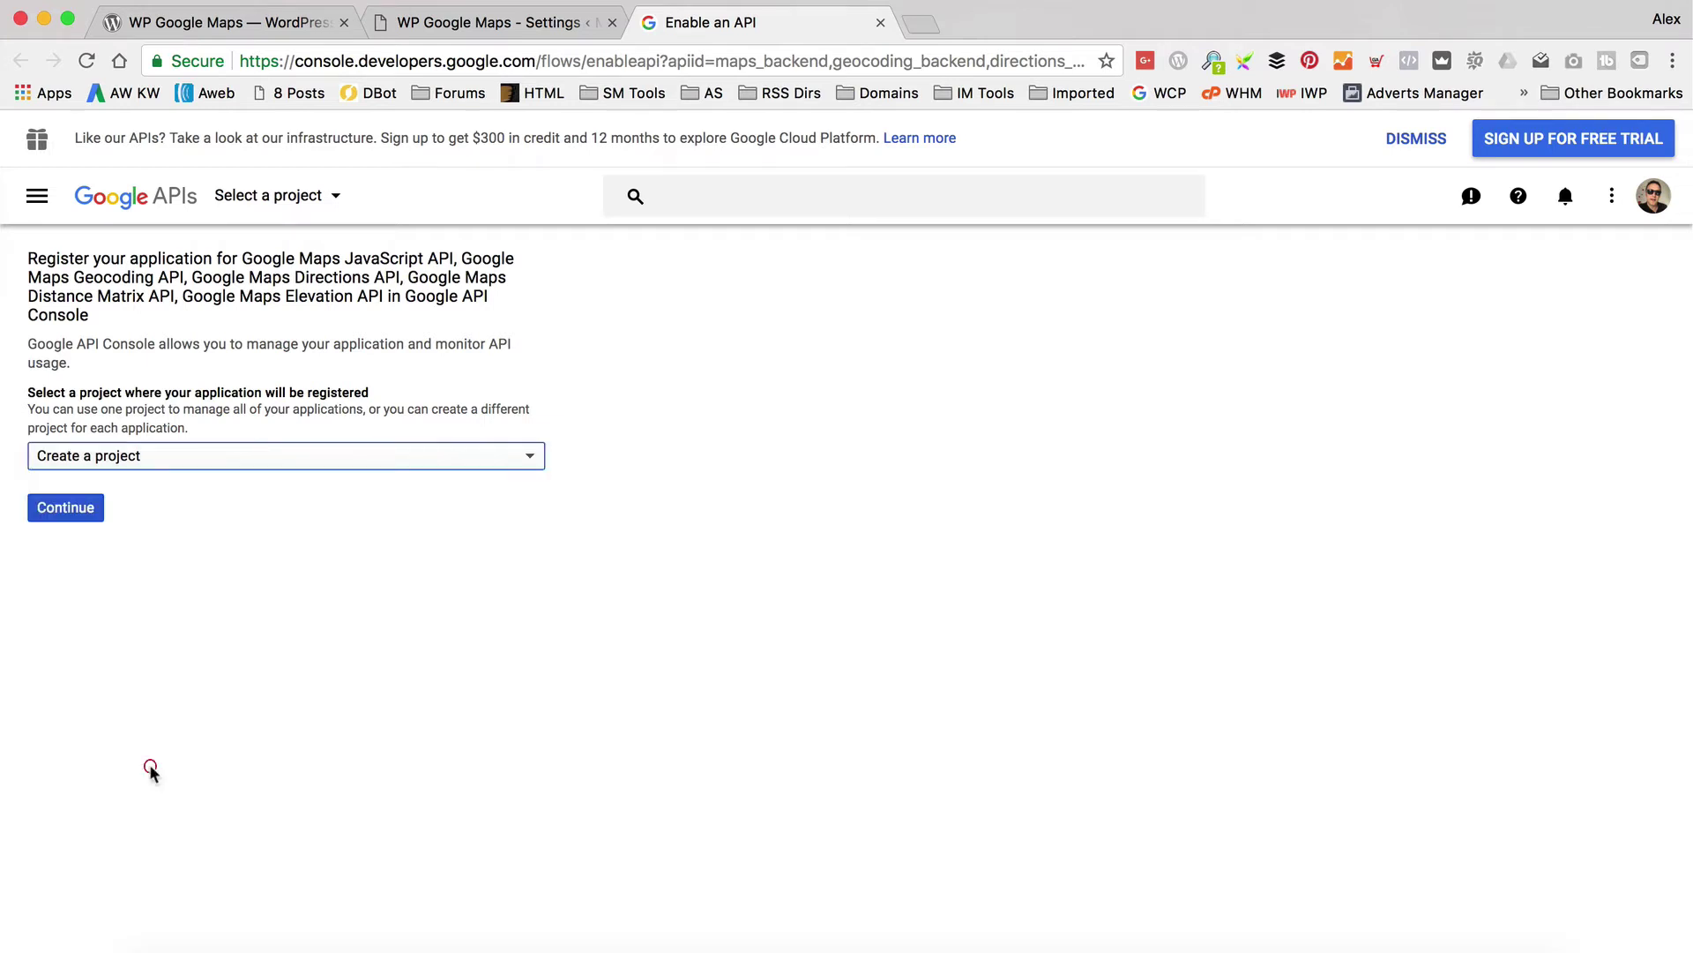
{"action": "left_click", "coordinate": [68, 512]}
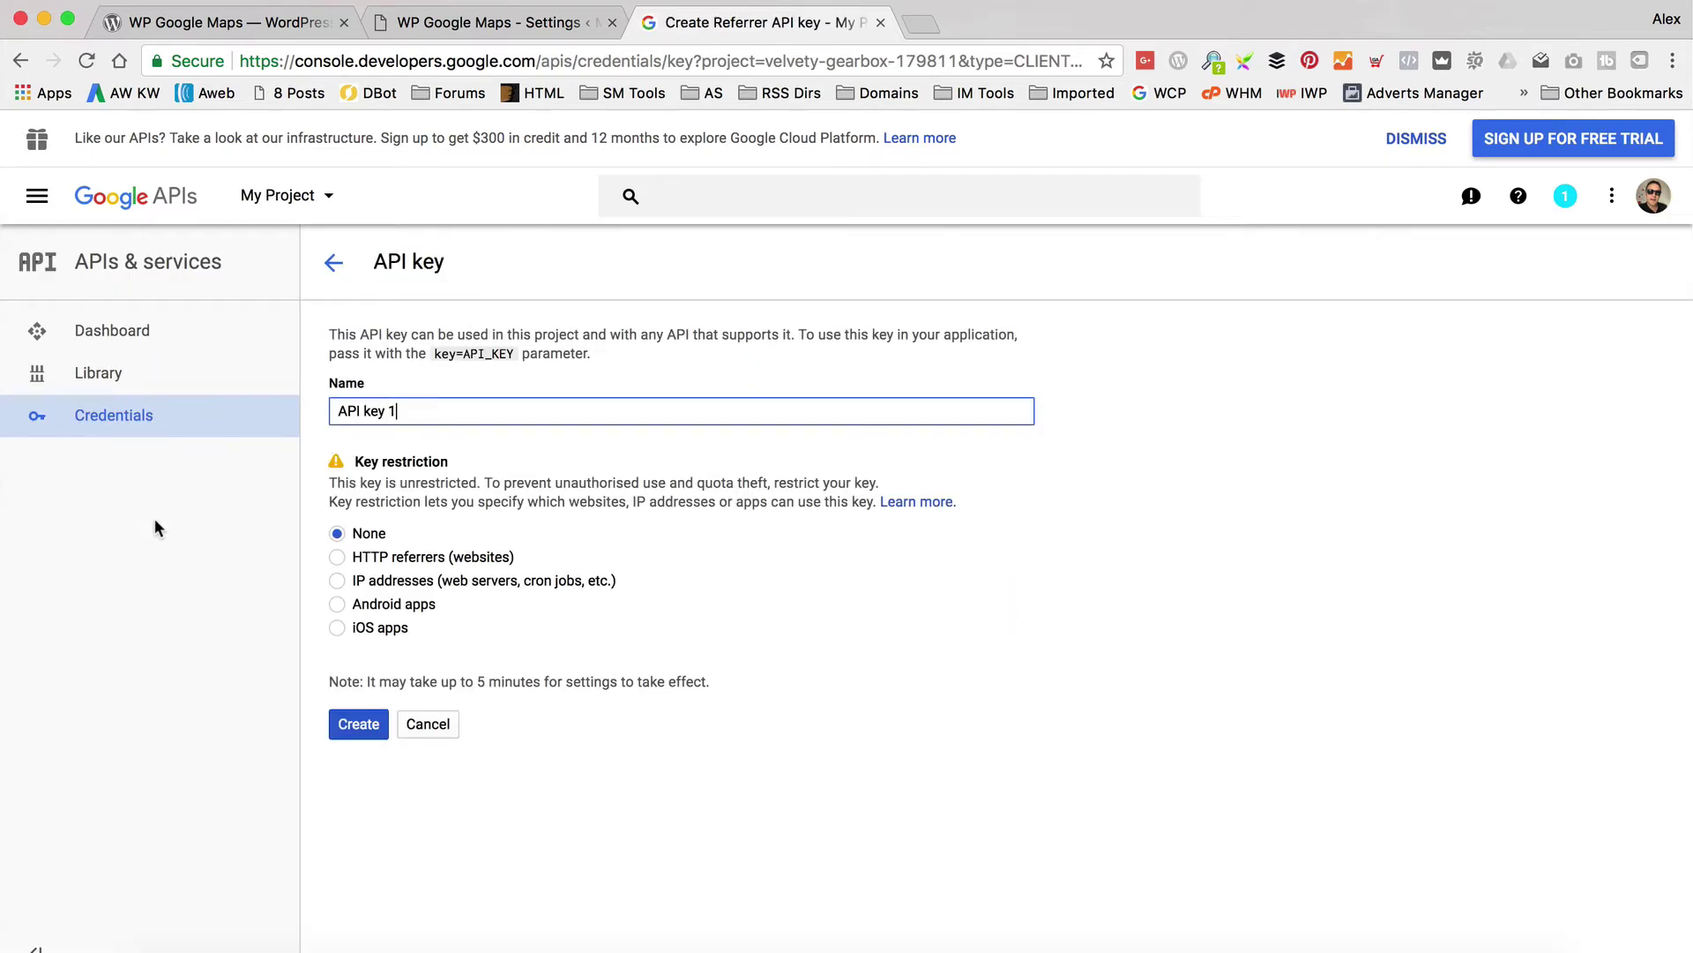
Name the API key 'Test Site API Key', create it, and copy its value
{"action": "key", "text": "super+a"}
{"action": "type", "text": "Test Site API"}
{"action": "left_click", "coordinate": [337, 716]}
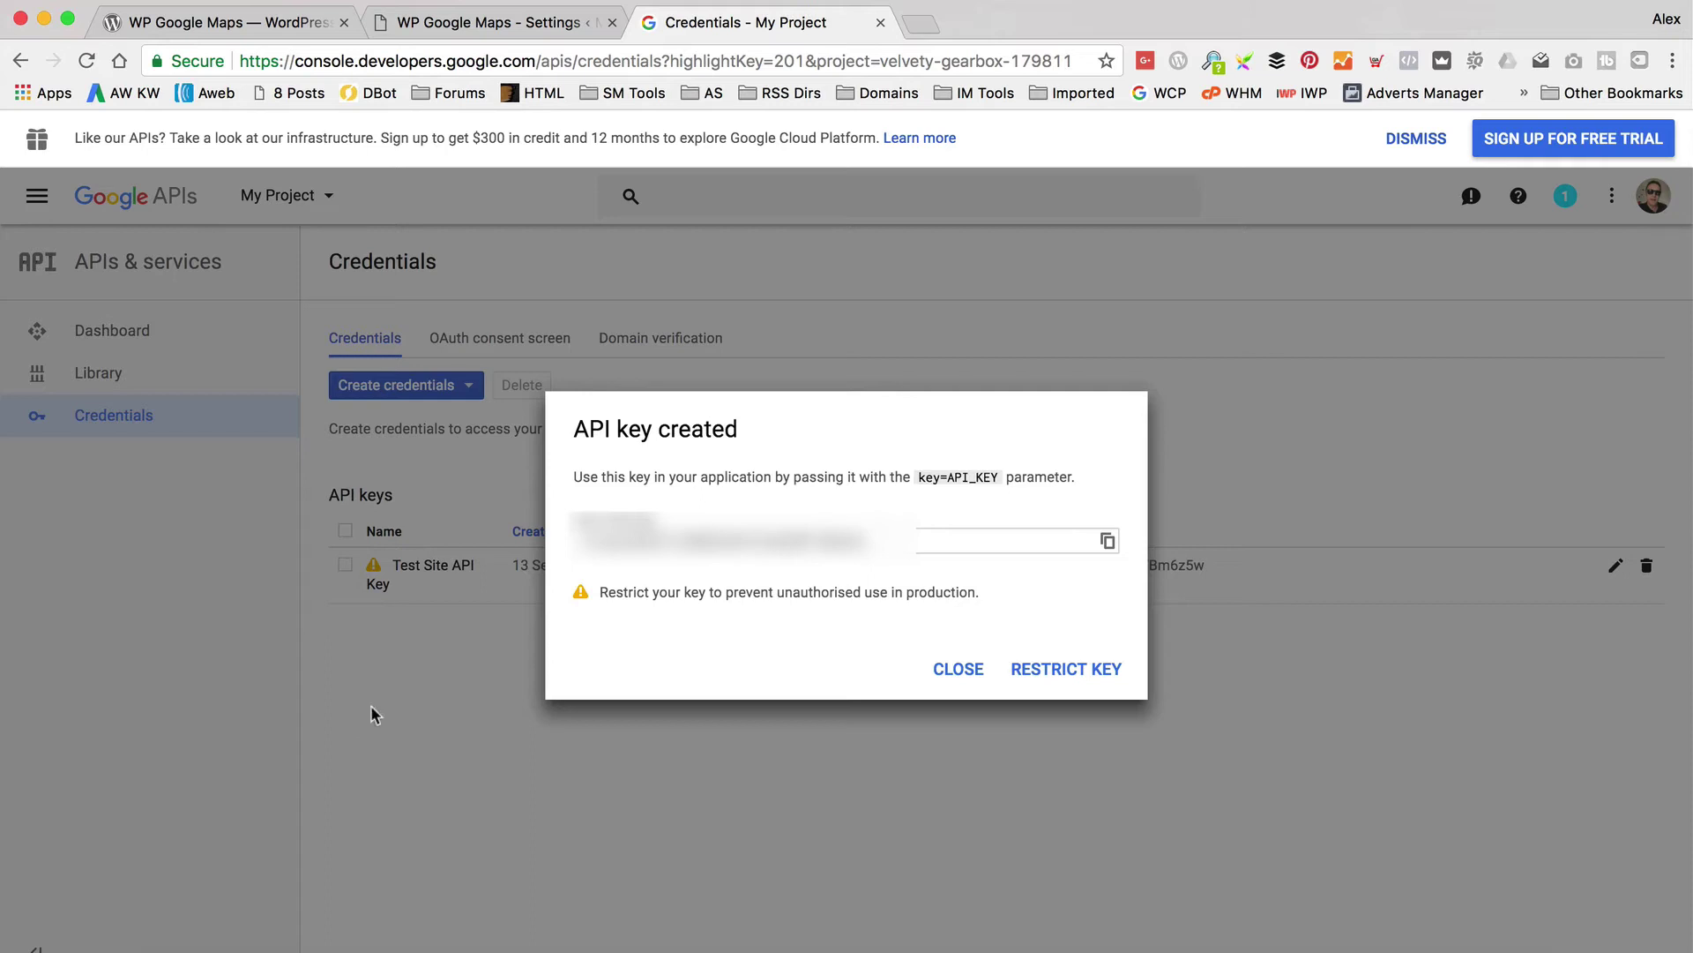
{"action": "left_click", "coordinate": [1109, 542]}
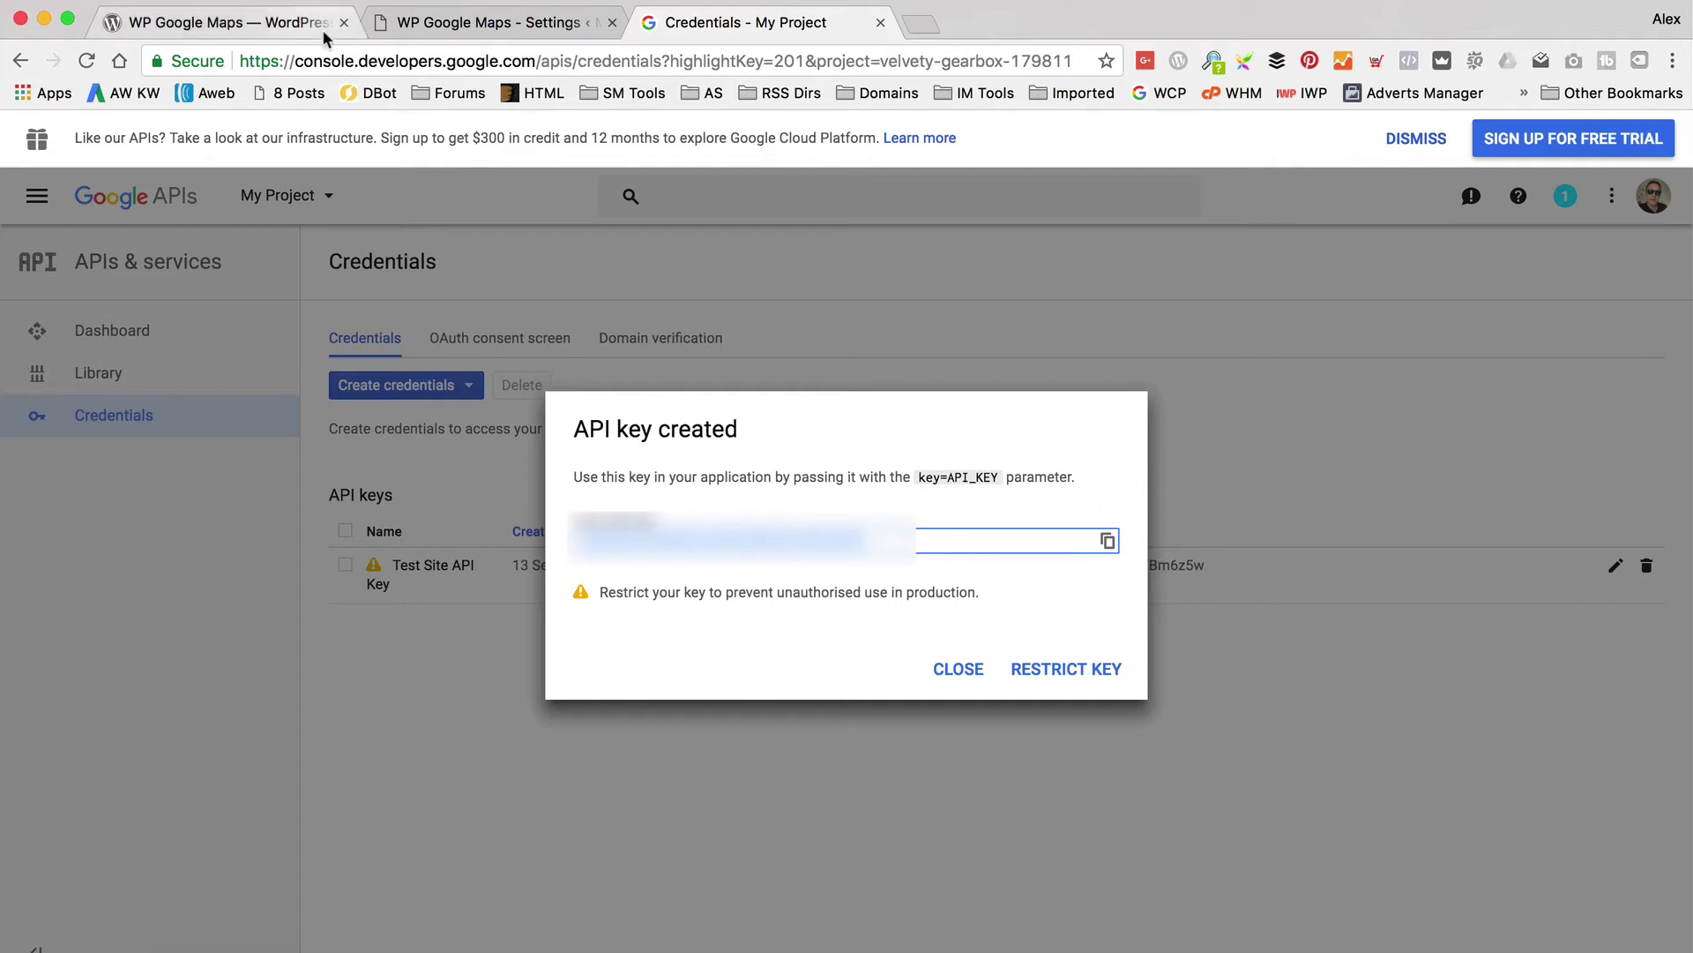
Paste the copied key into the WP Google Maps API key field and save it
{"action": "left_click", "coordinate": [468, 31]}
{"action": "left_click", "coordinate": [742, 463]}
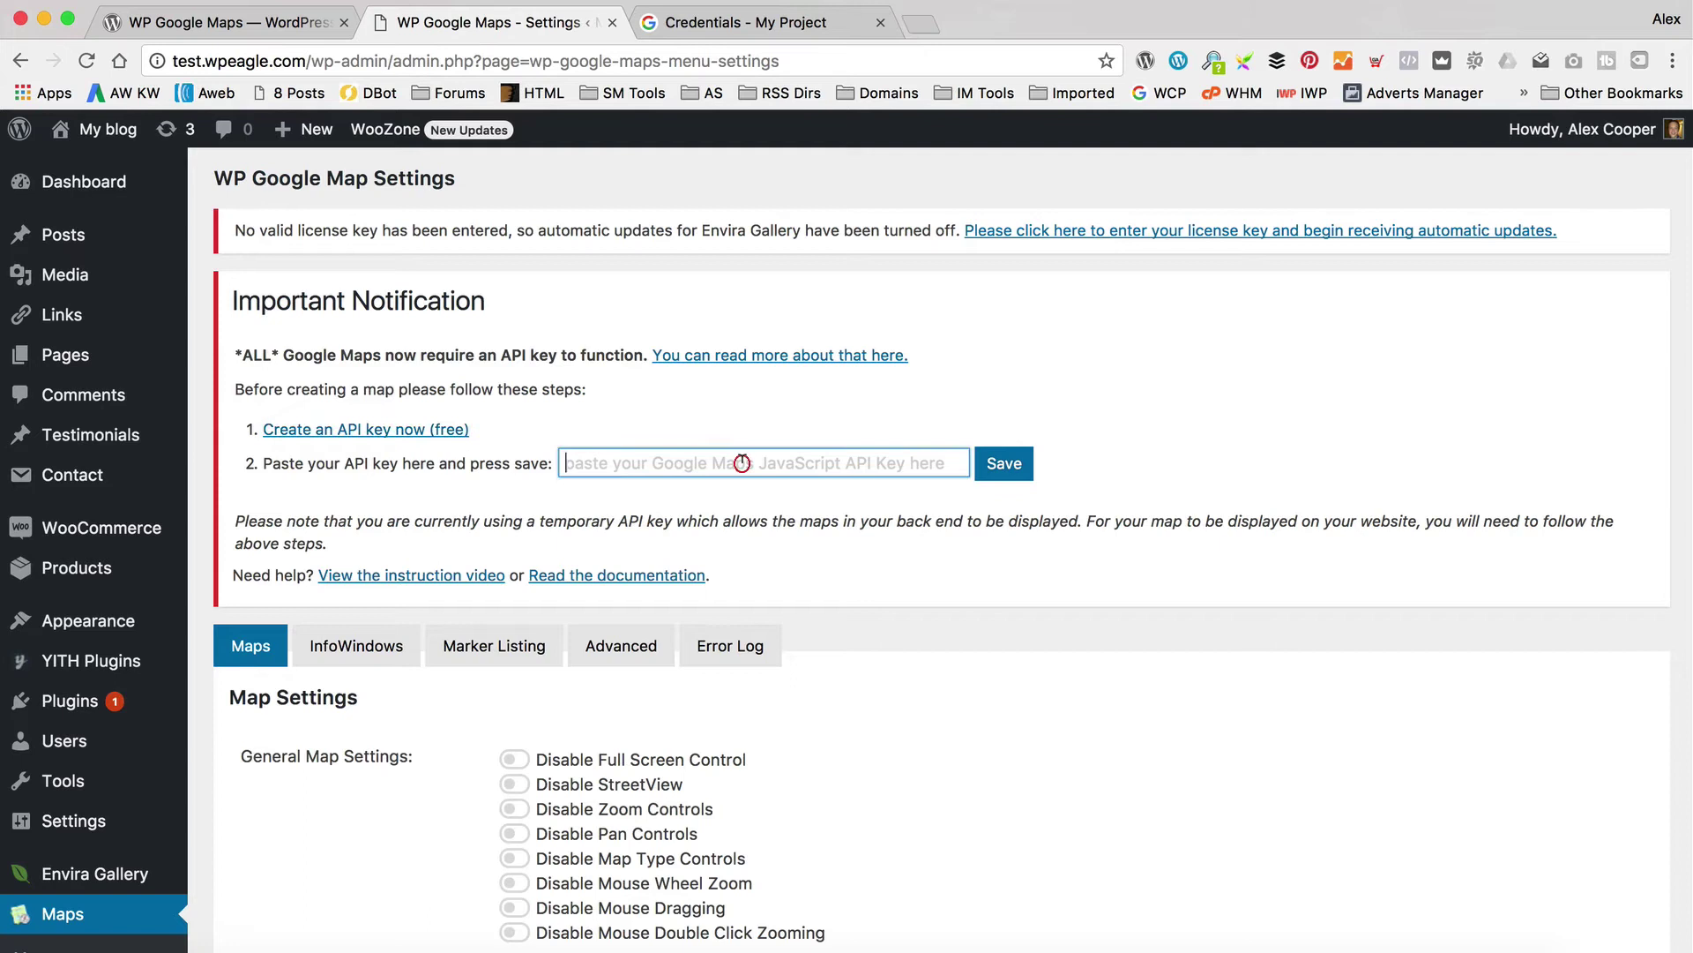
{"action": "key", "text": "super+v"}
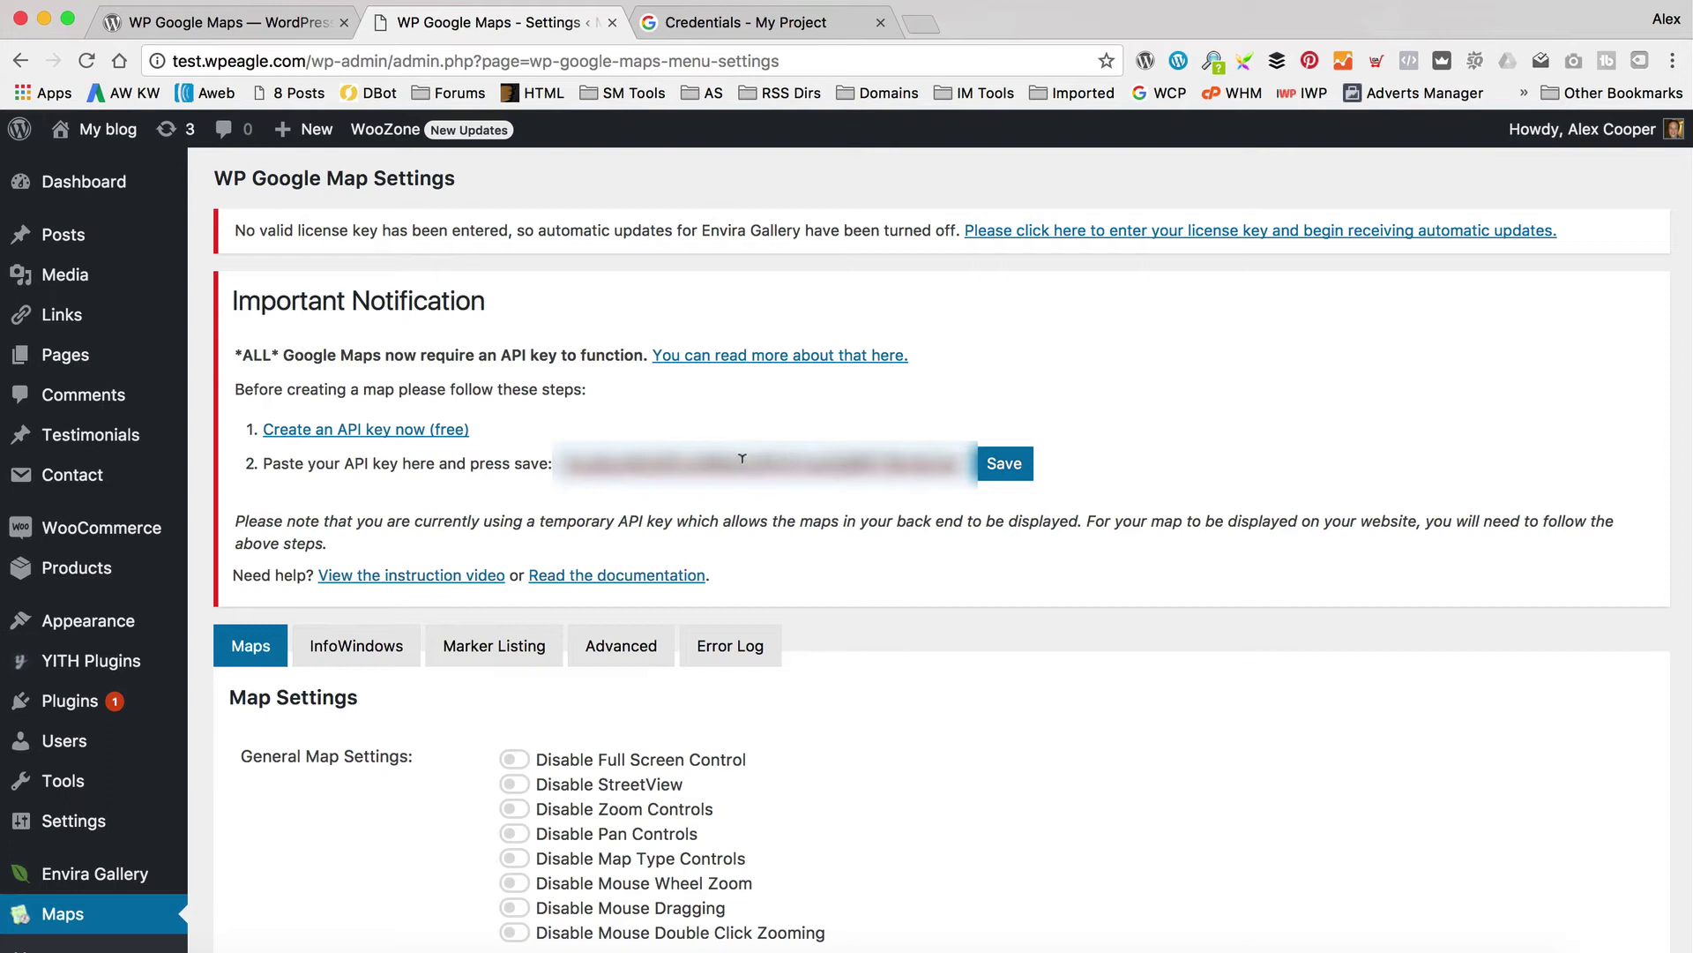
{"action": "right_click", "coordinate": [742, 458]}
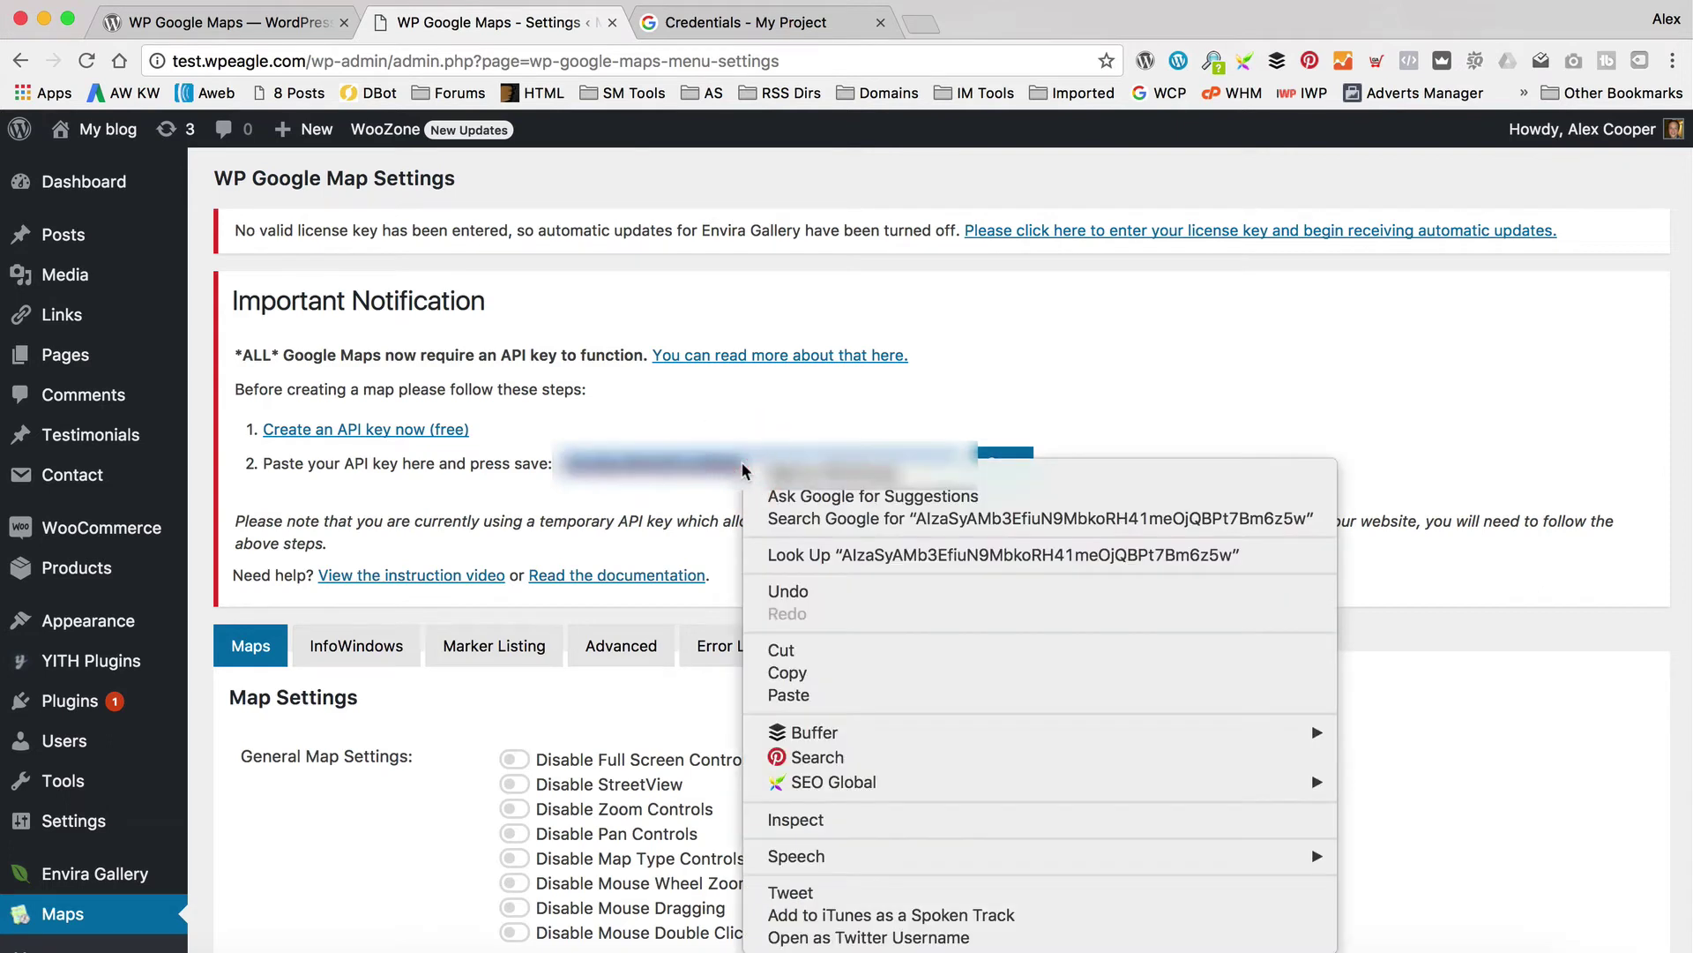
{"action": "left_click", "coordinate": [727, 504]}
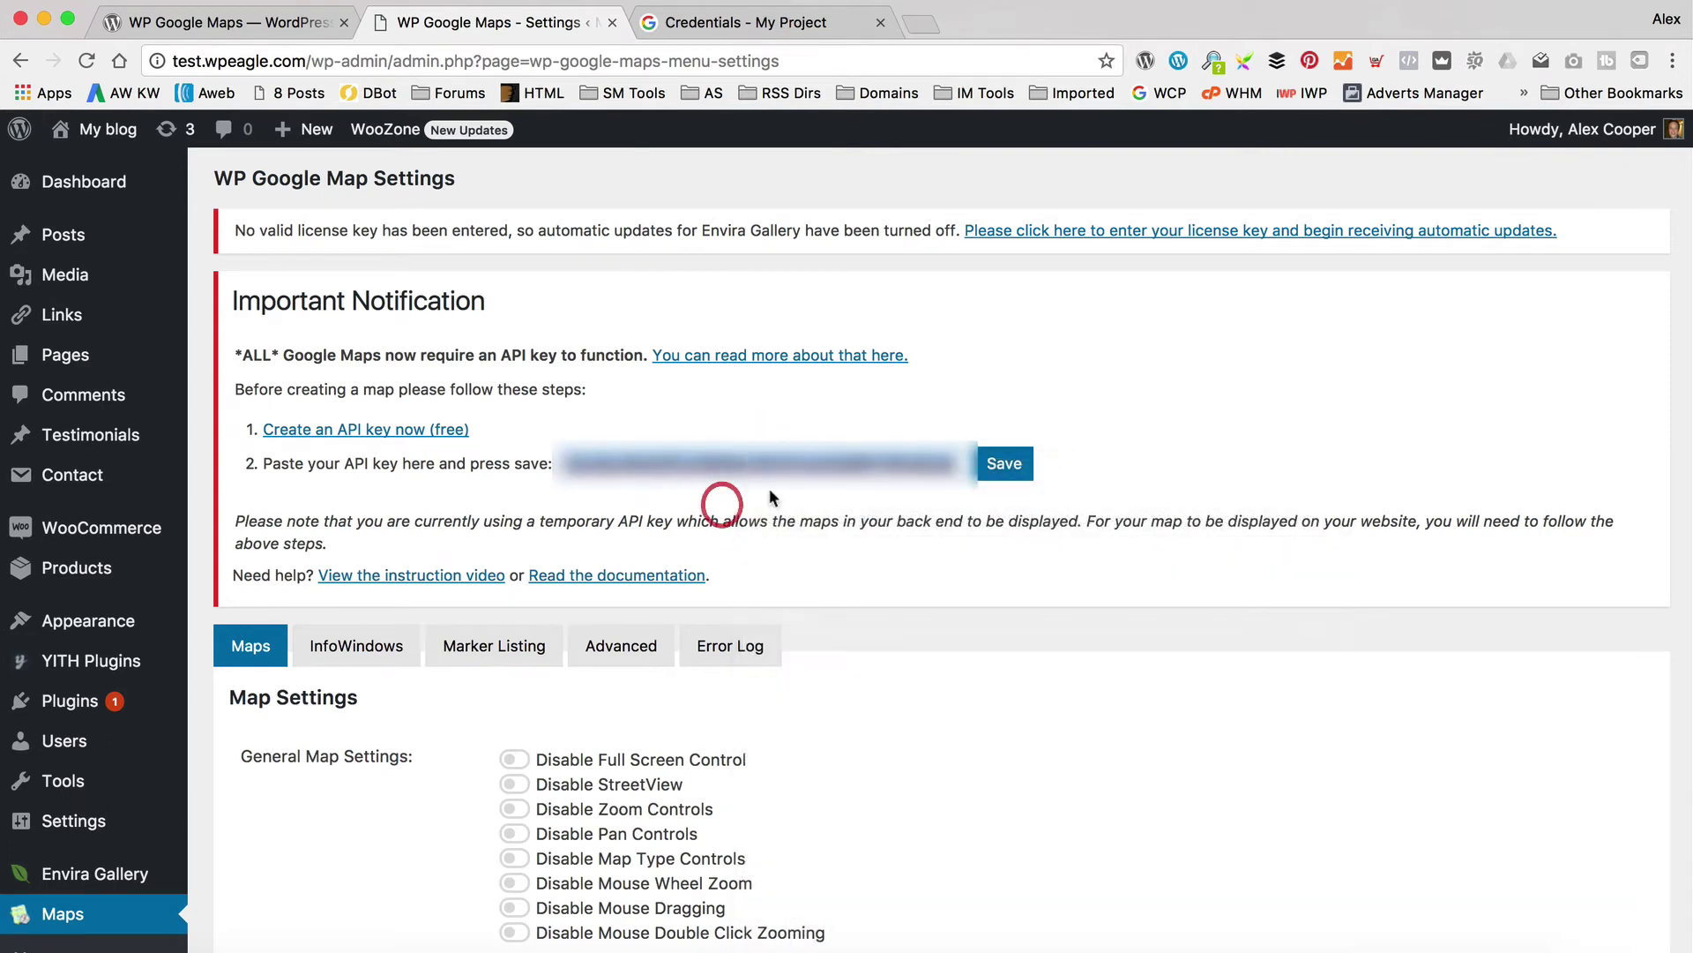
{"action": "left_click", "coordinate": [1006, 465]}
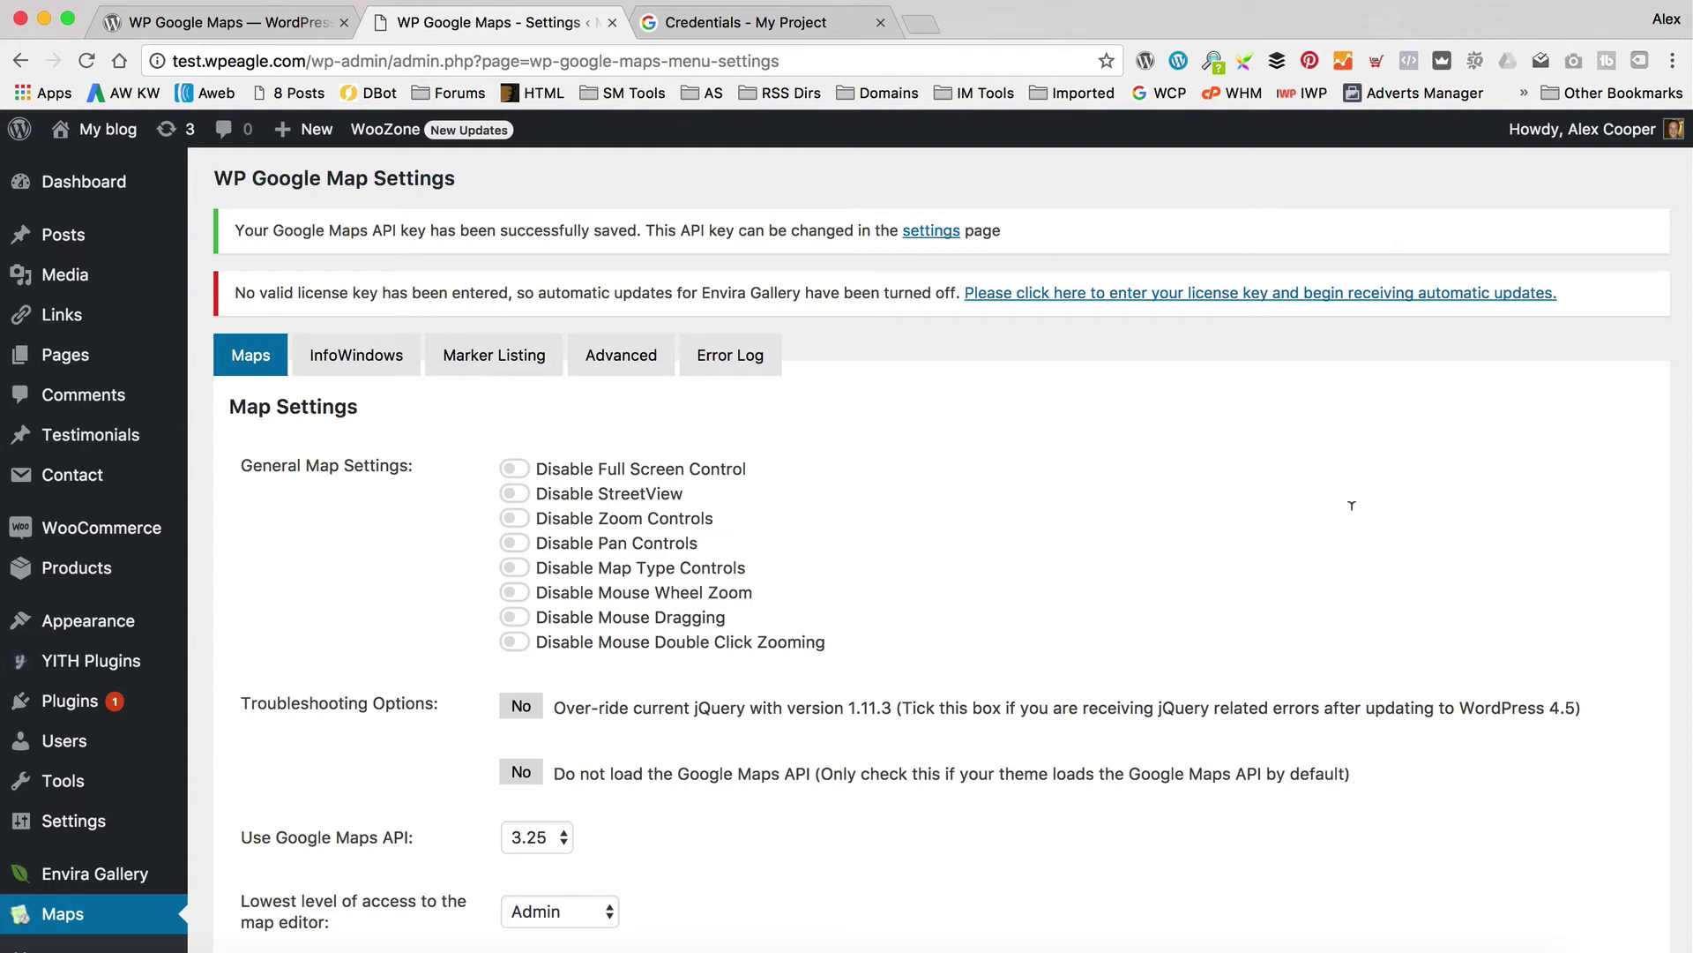
Go to the WP Google Maps Maps section and skip the intro to reach My Maps
{"action": "scroll", "coordinate": [1352, 499], "scroll_direction": "down", "scroll_amount": 2}
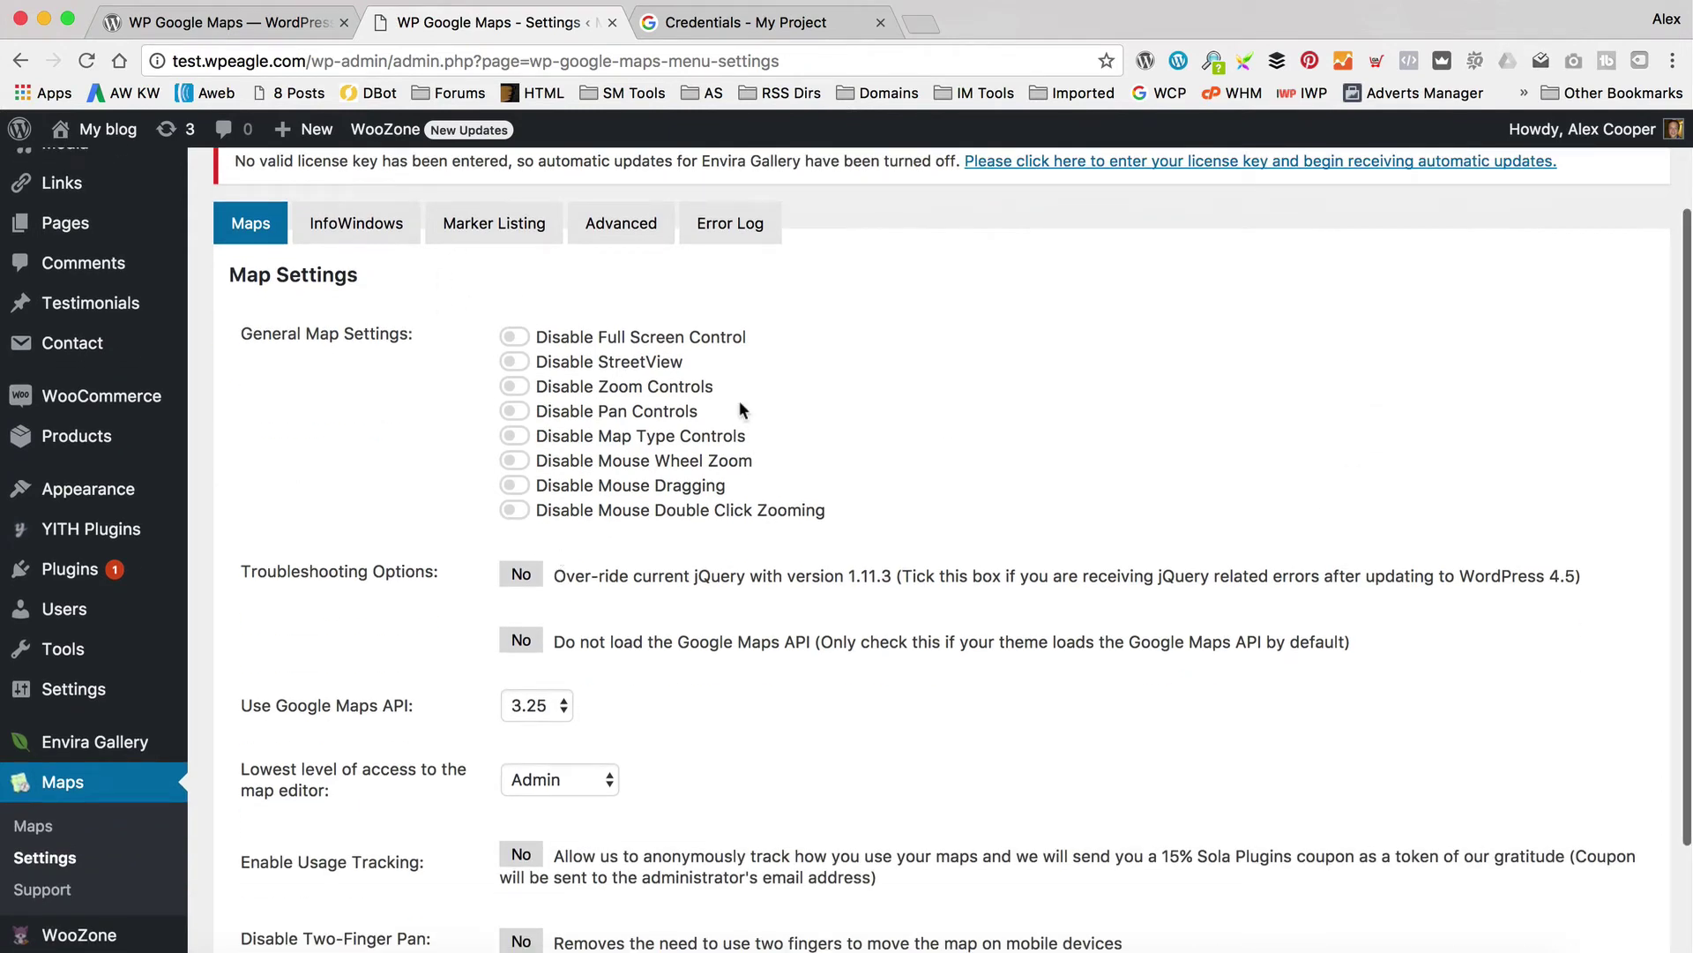
{"action": "scroll", "coordinate": [739, 400], "scroll_direction": "down", "scroll_amount": 3}
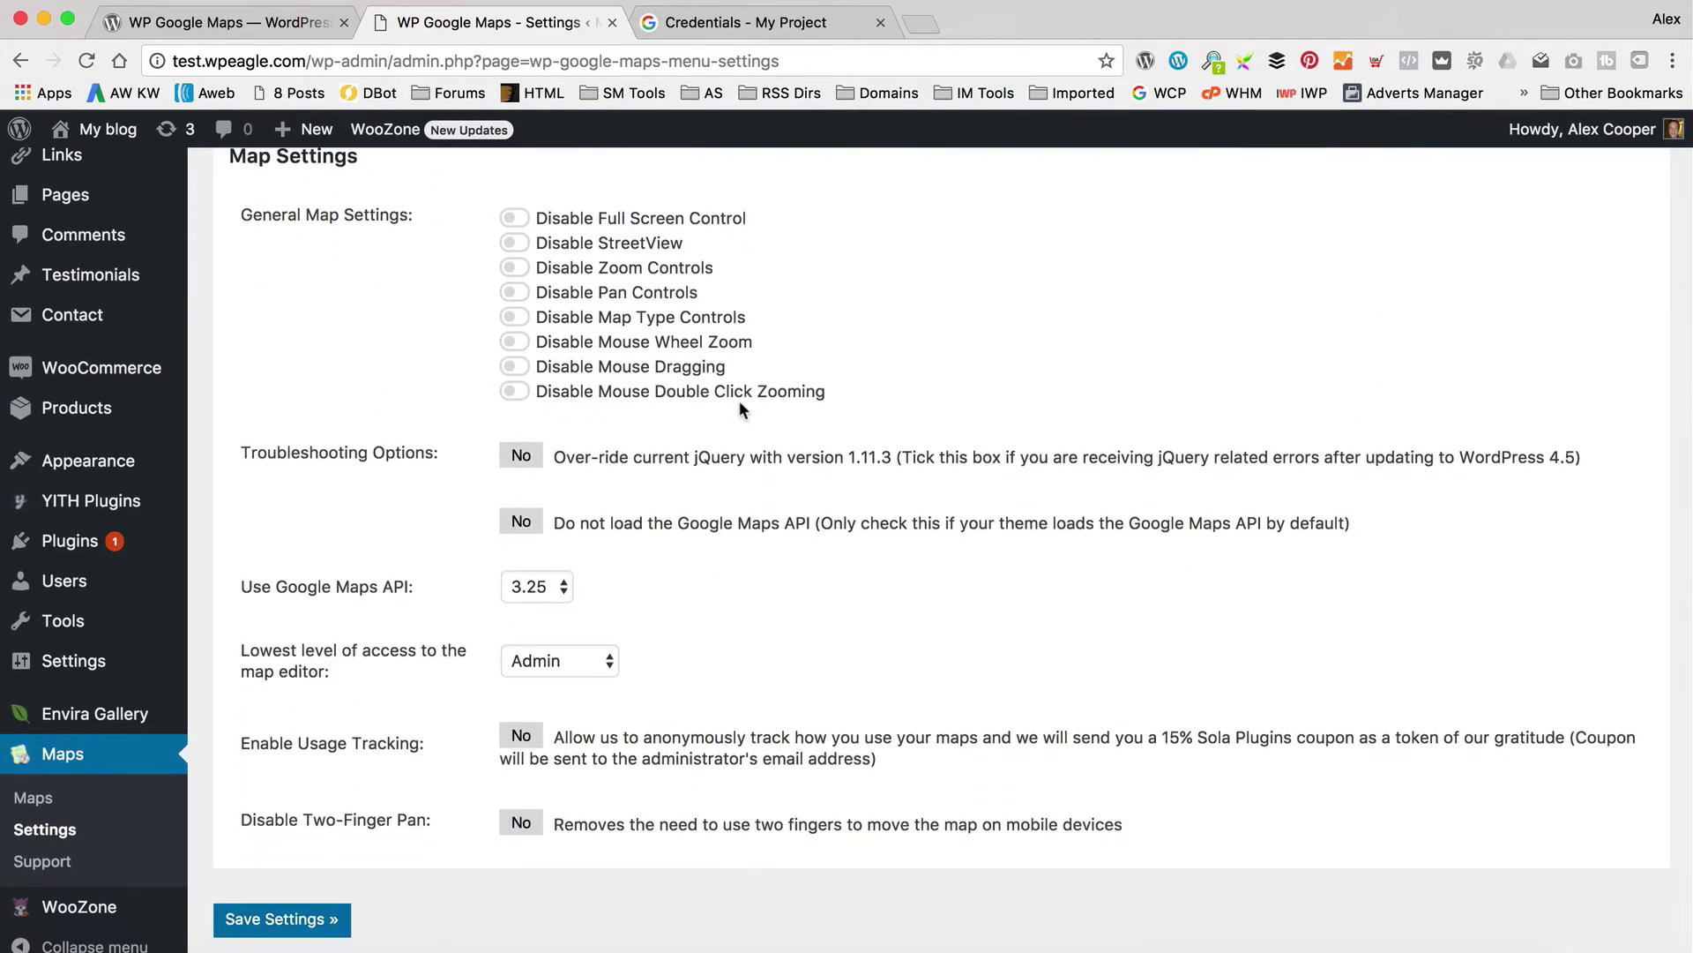
{"action": "scroll", "coordinate": [740, 400], "scroll_direction": "up", "scroll_amount": 2}
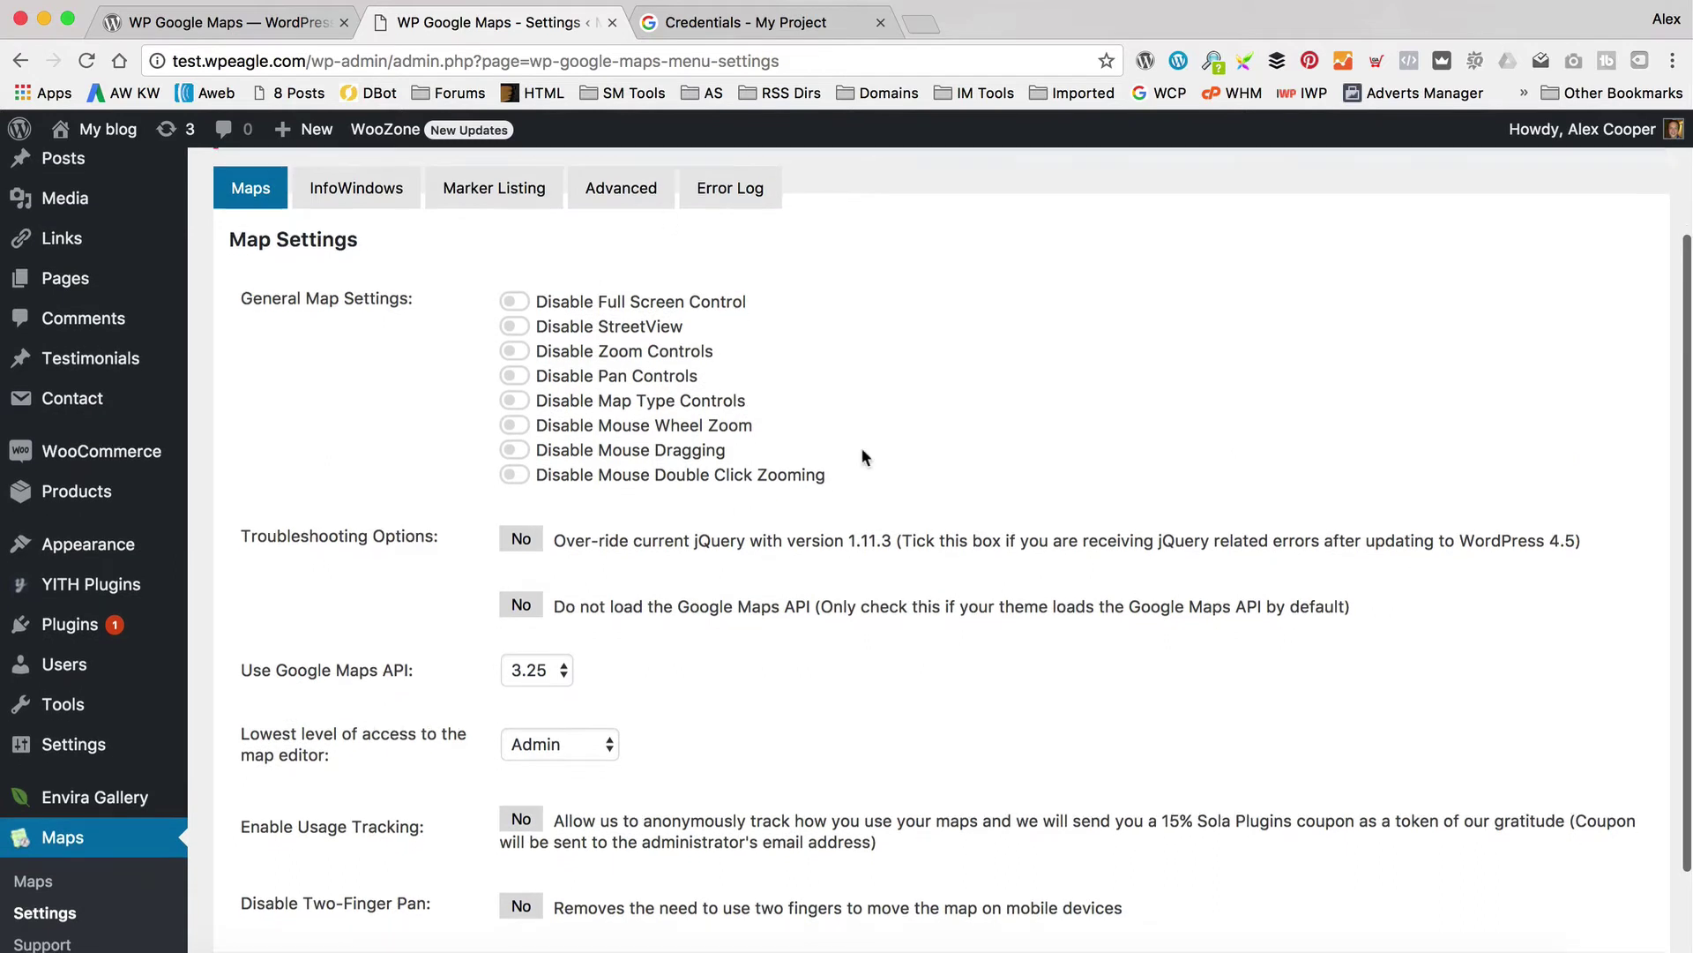
{"action": "scroll", "coordinate": [863, 451], "scroll_direction": "down", "scroll_amount": 3}
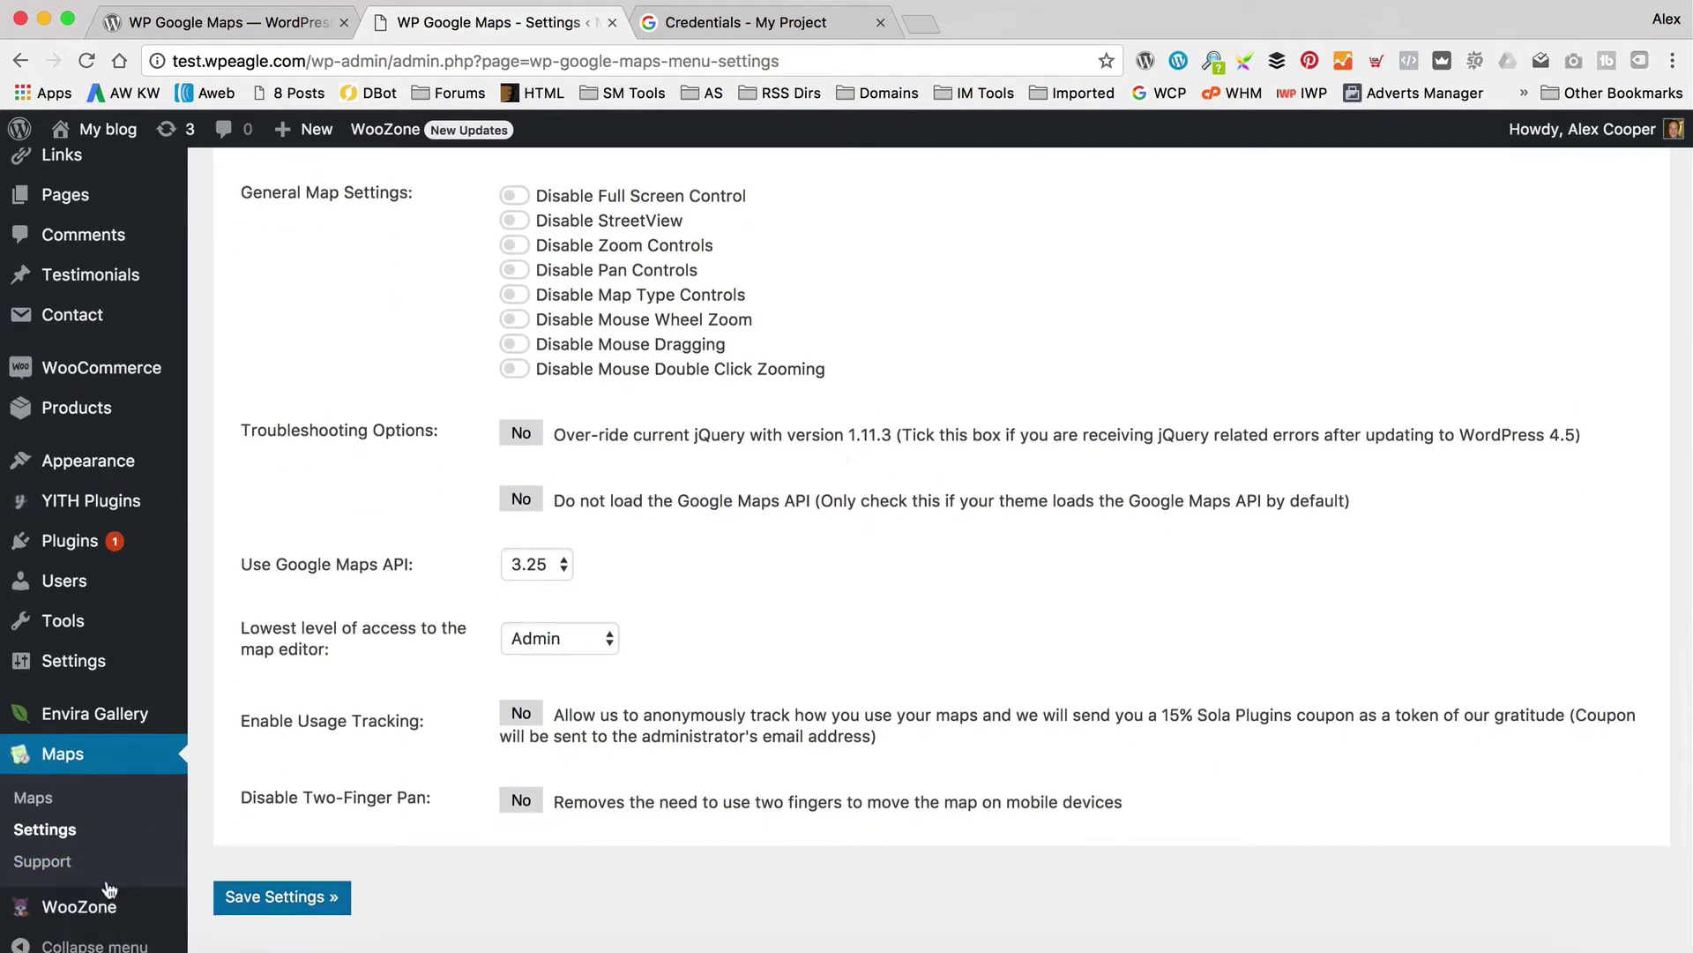
{"action": "left_click", "coordinate": [71, 800]}
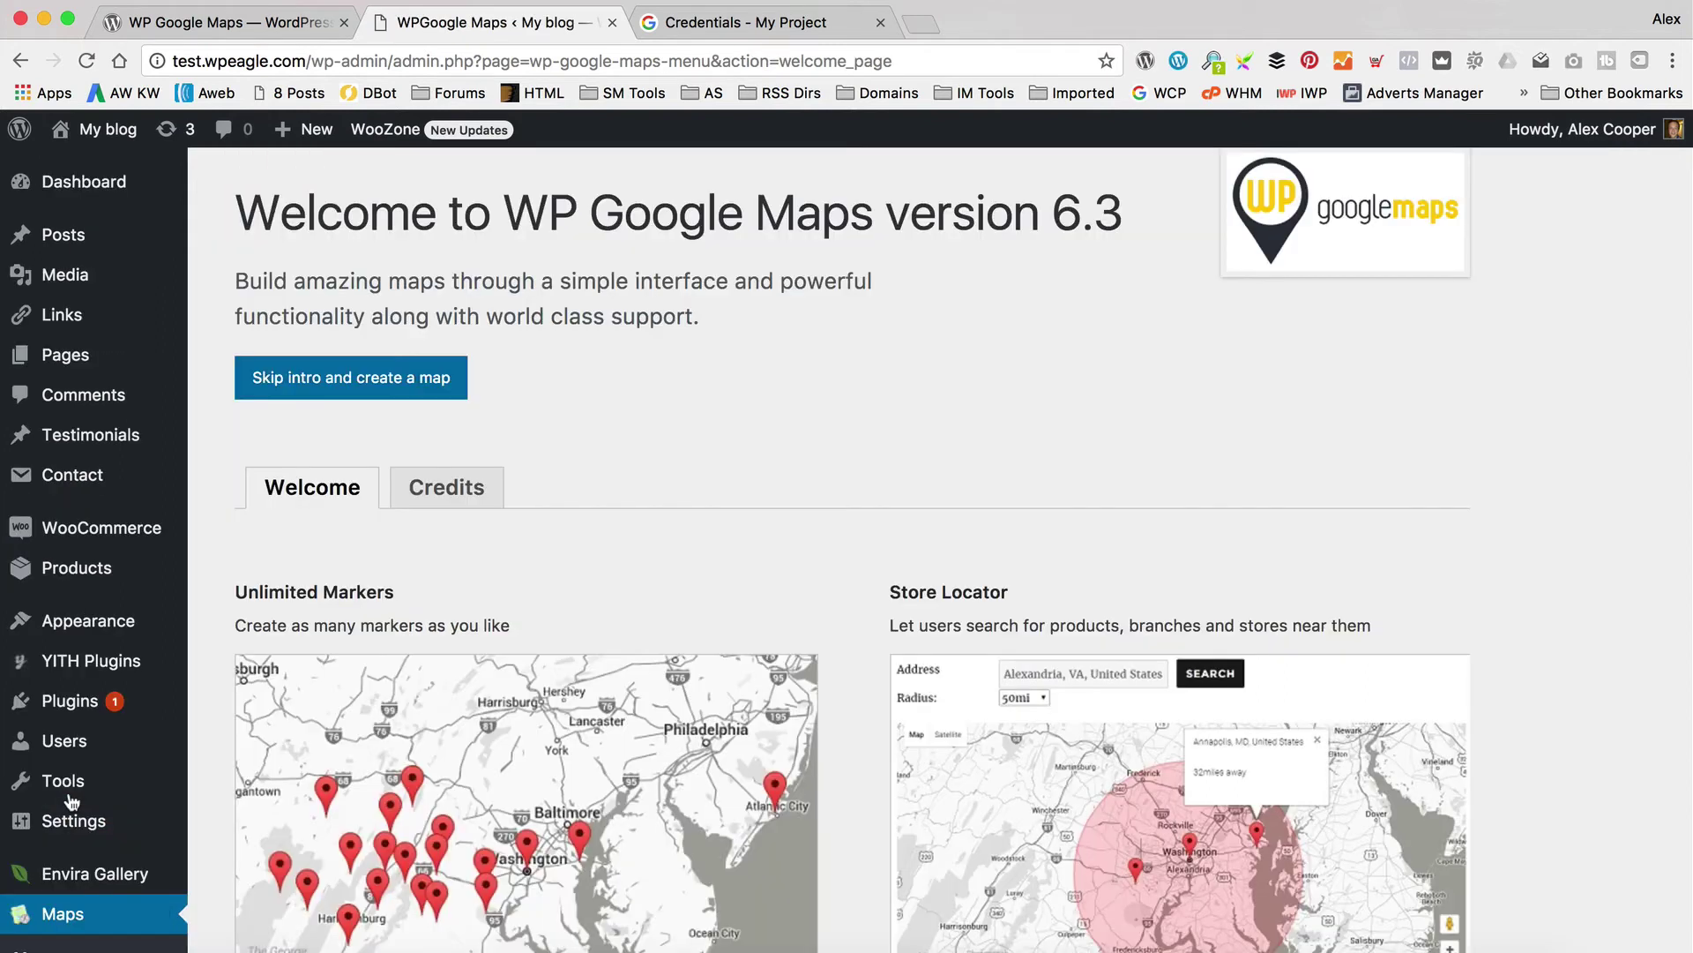
{"action": "scroll", "coordinate": [542, 514], "scroll_direction": "down", "scroll_amount": 3}
{"action": "scroll", "coordinate": [543, 520], "scroll_direction": "up", "scroll_amount": 3}
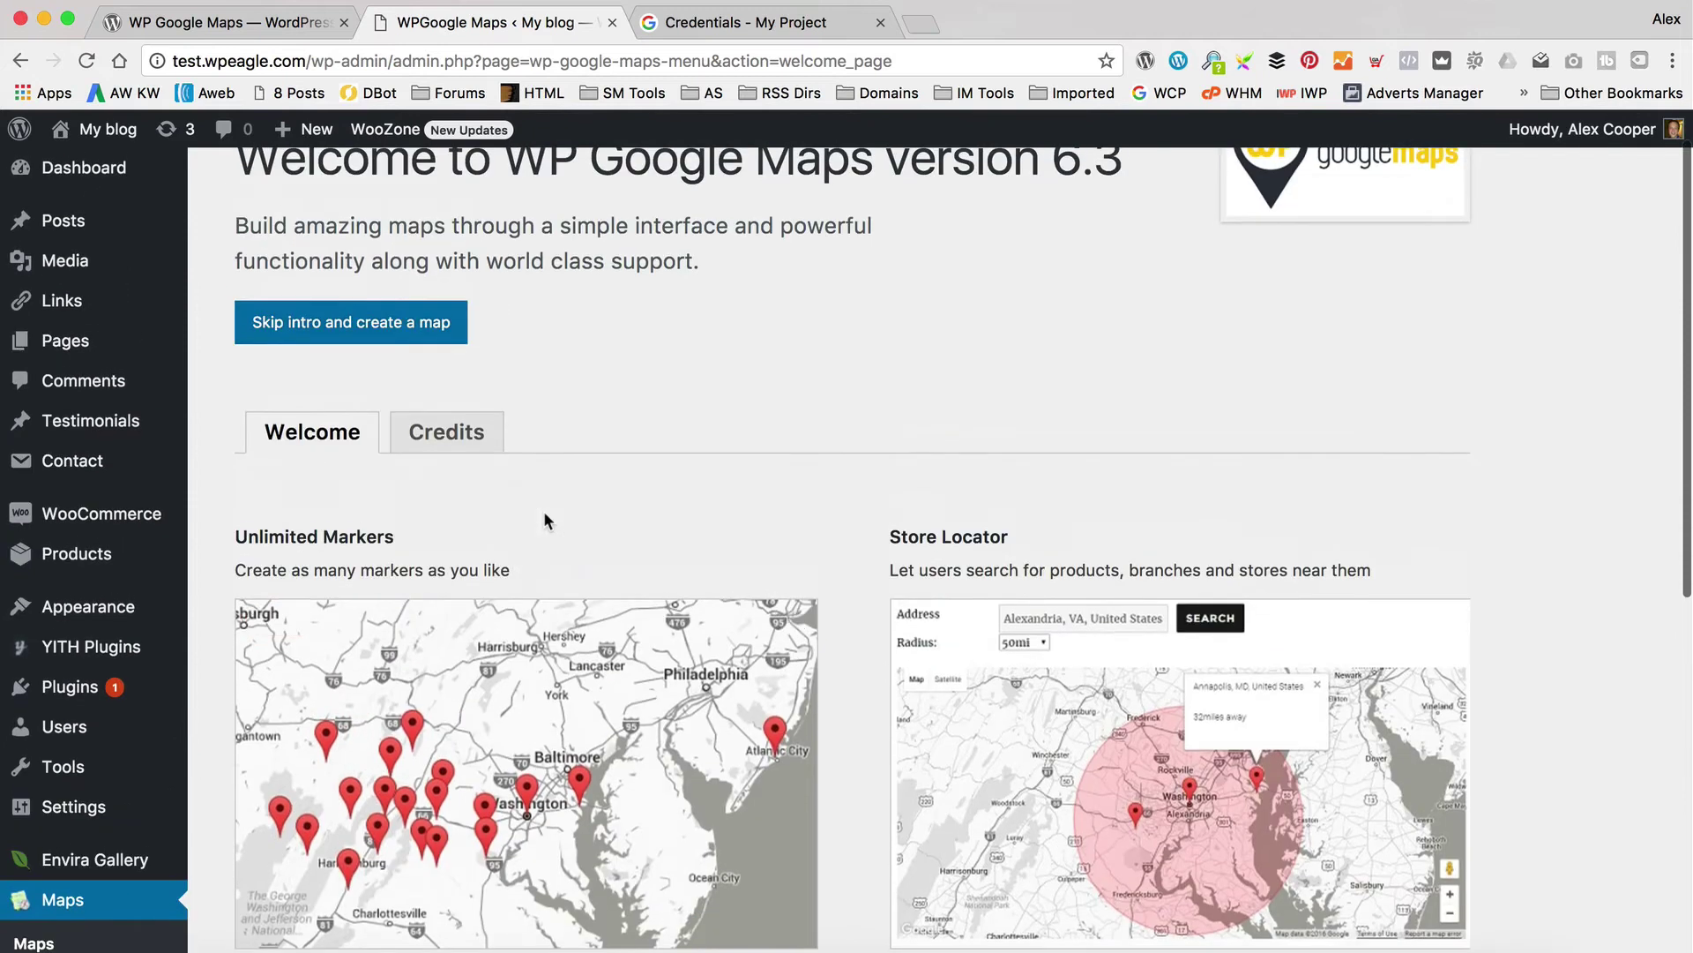
{"action": "left_click", "coordinate": [371, 364]}
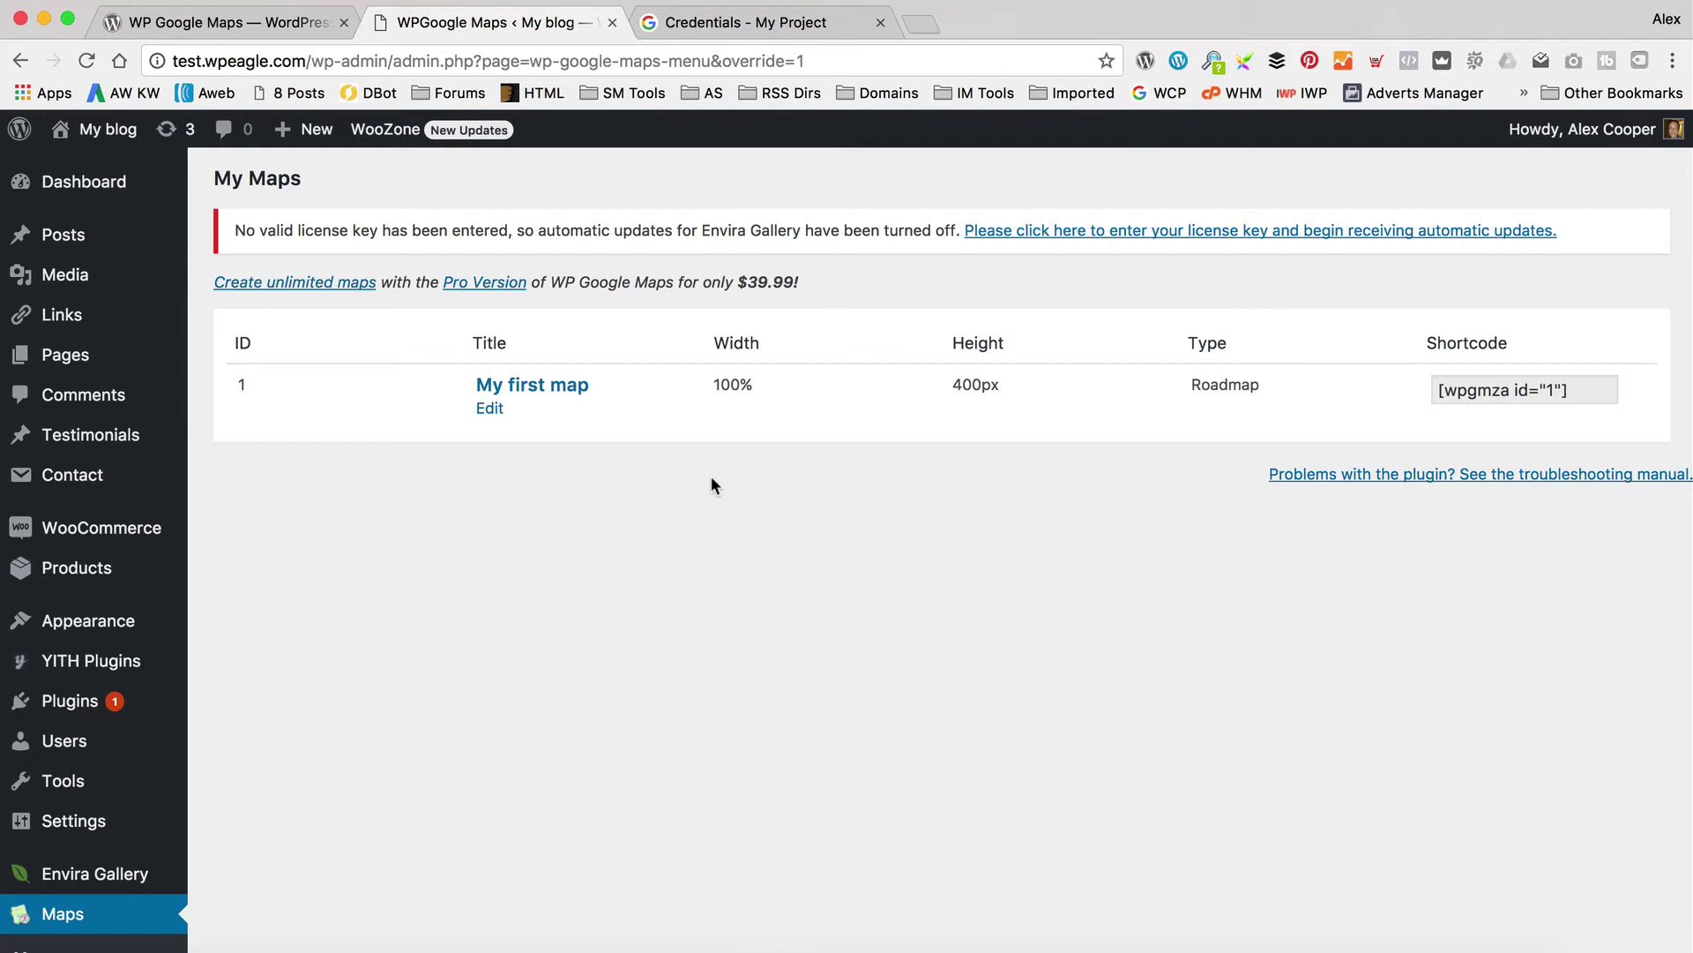
Open My first map for editing, view the Pro Upgrade tab, then return to General Settings
{"action": "left_click", "coordinate": [490, 408]}
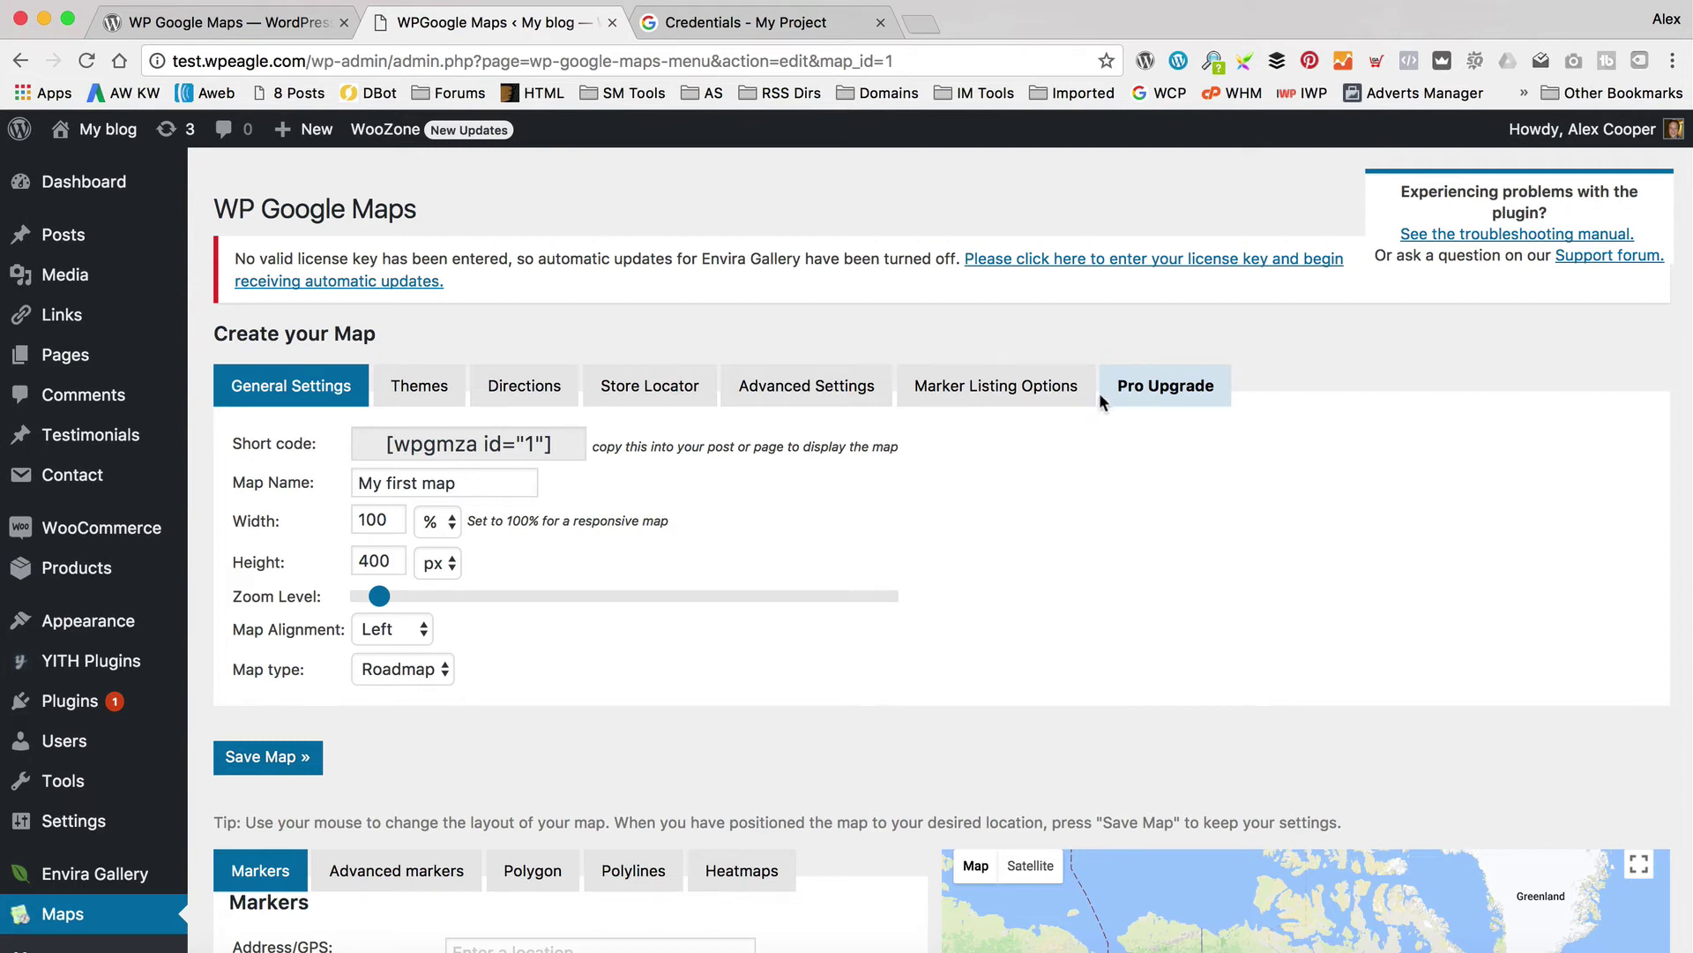
{"action": "left_click", "coordinate": [1156, 388]}
{"action": "scroll", "coordinate": [1001, 437], "scroll_direction": "down", "scroll_amount": 5}
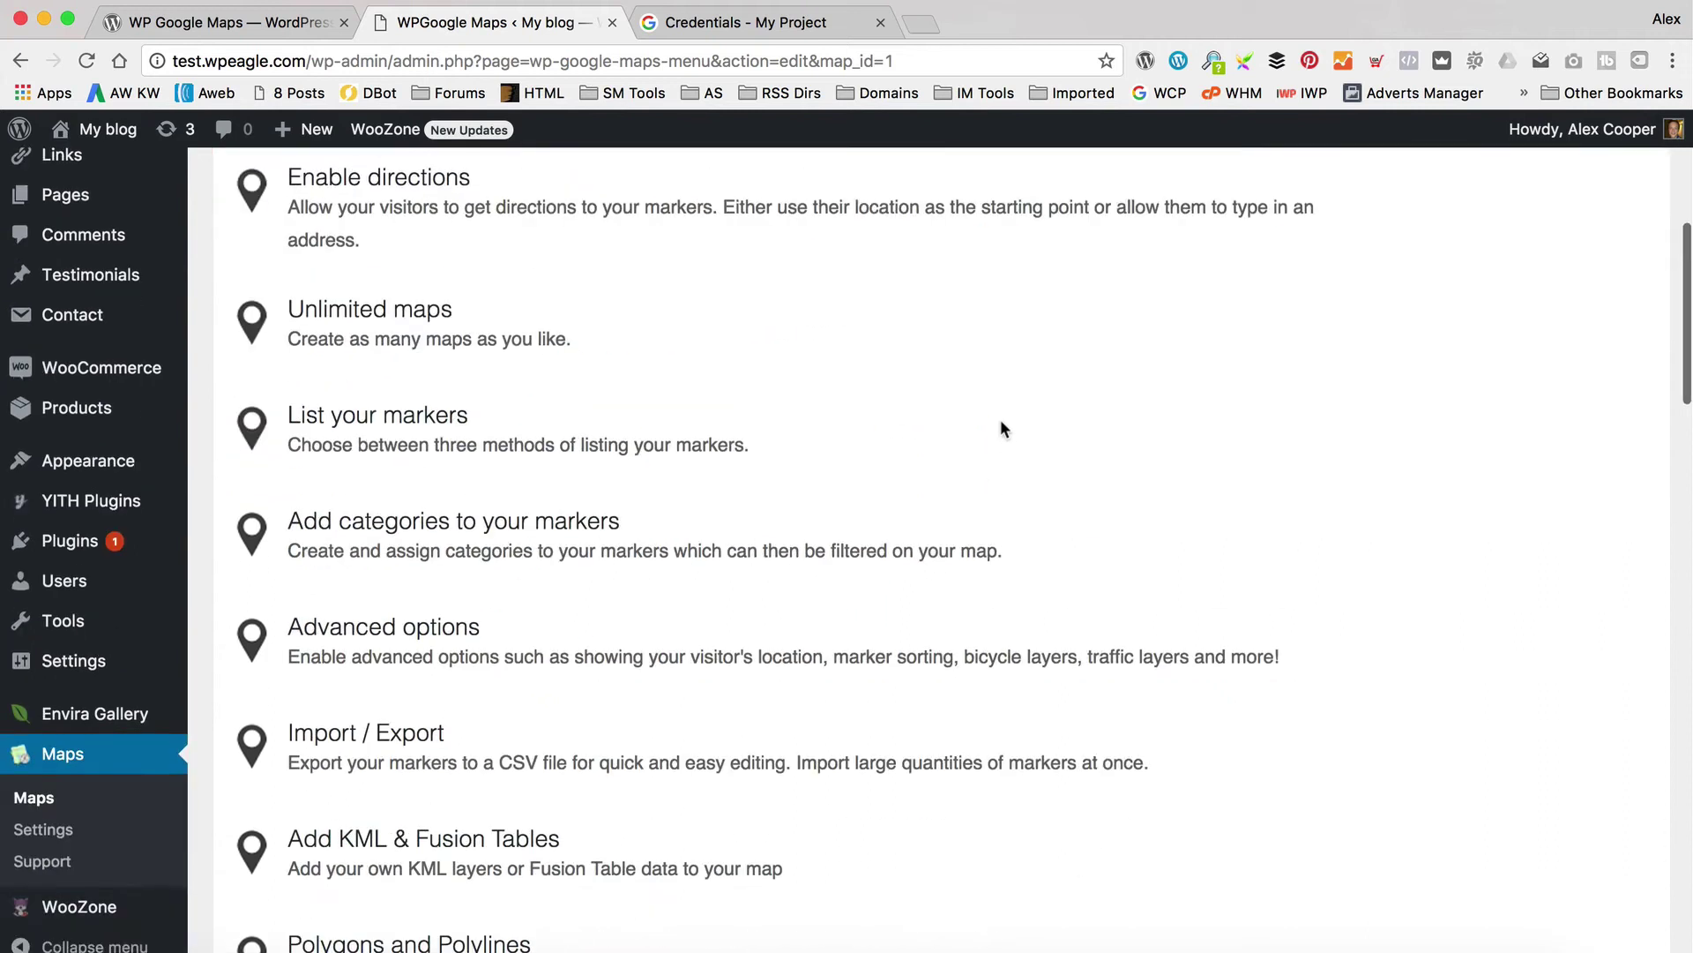
{"action": "scroll", "coordinate": [1000, 429], "scroll_direction": "down", "scroll_amount": 10}
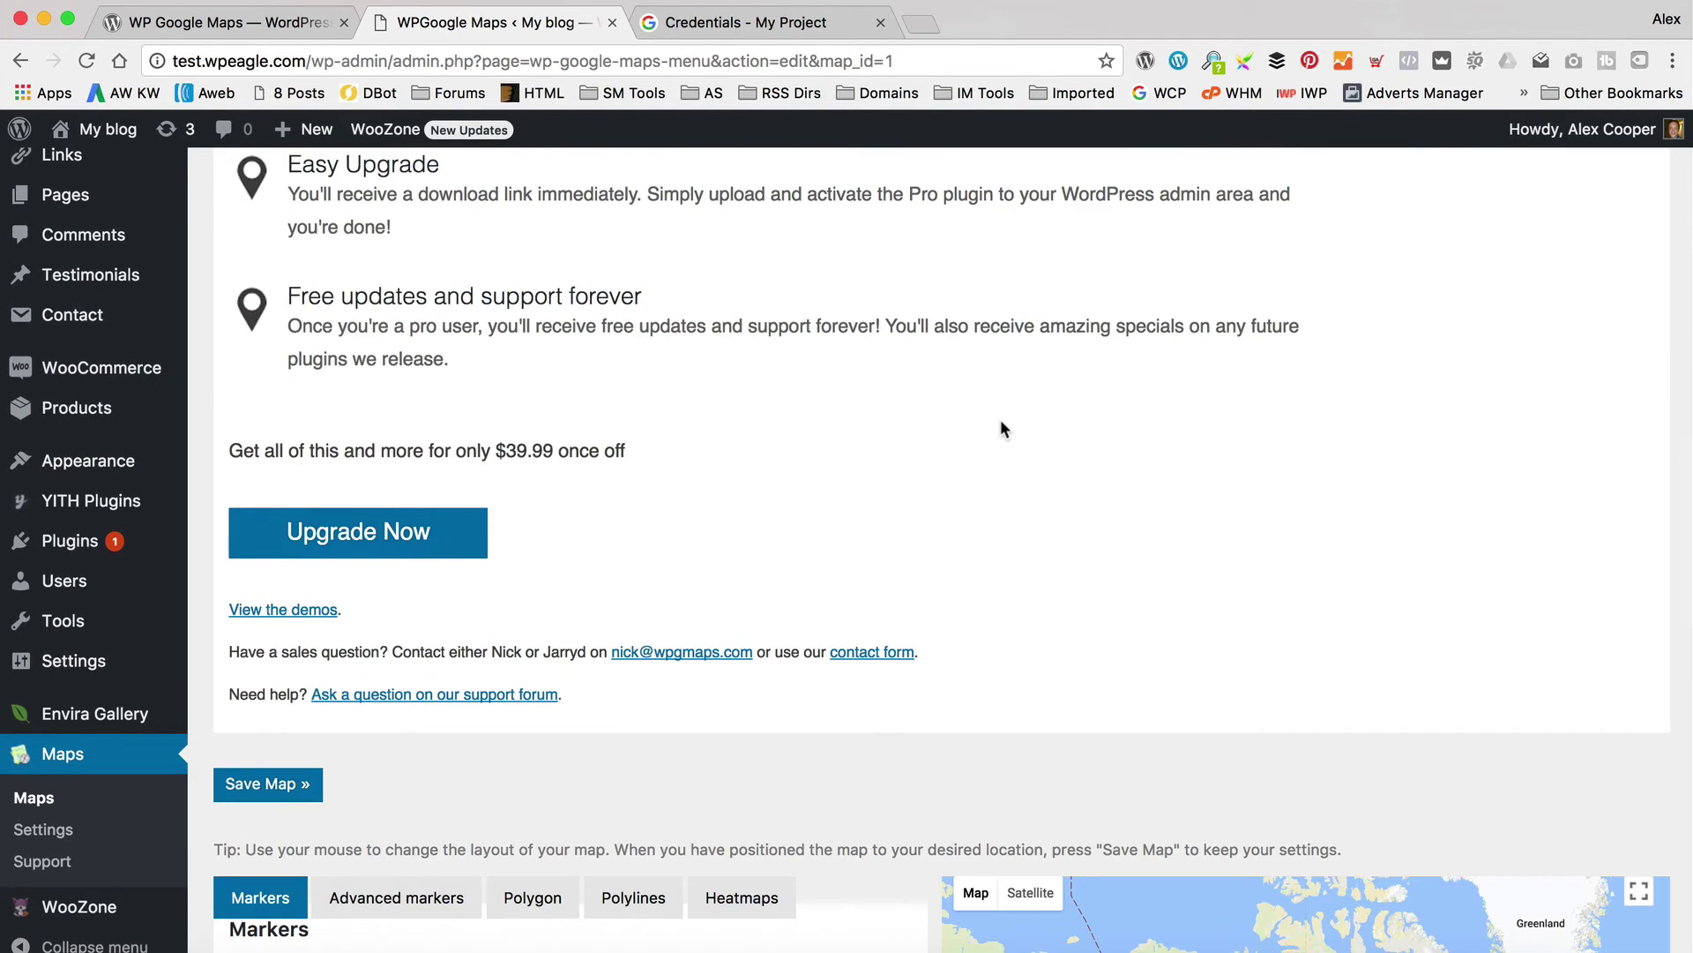
{"action": "scroll", "coordinate": [1001, 421], "scroll_direction": "up", "scroll_amount": 5}
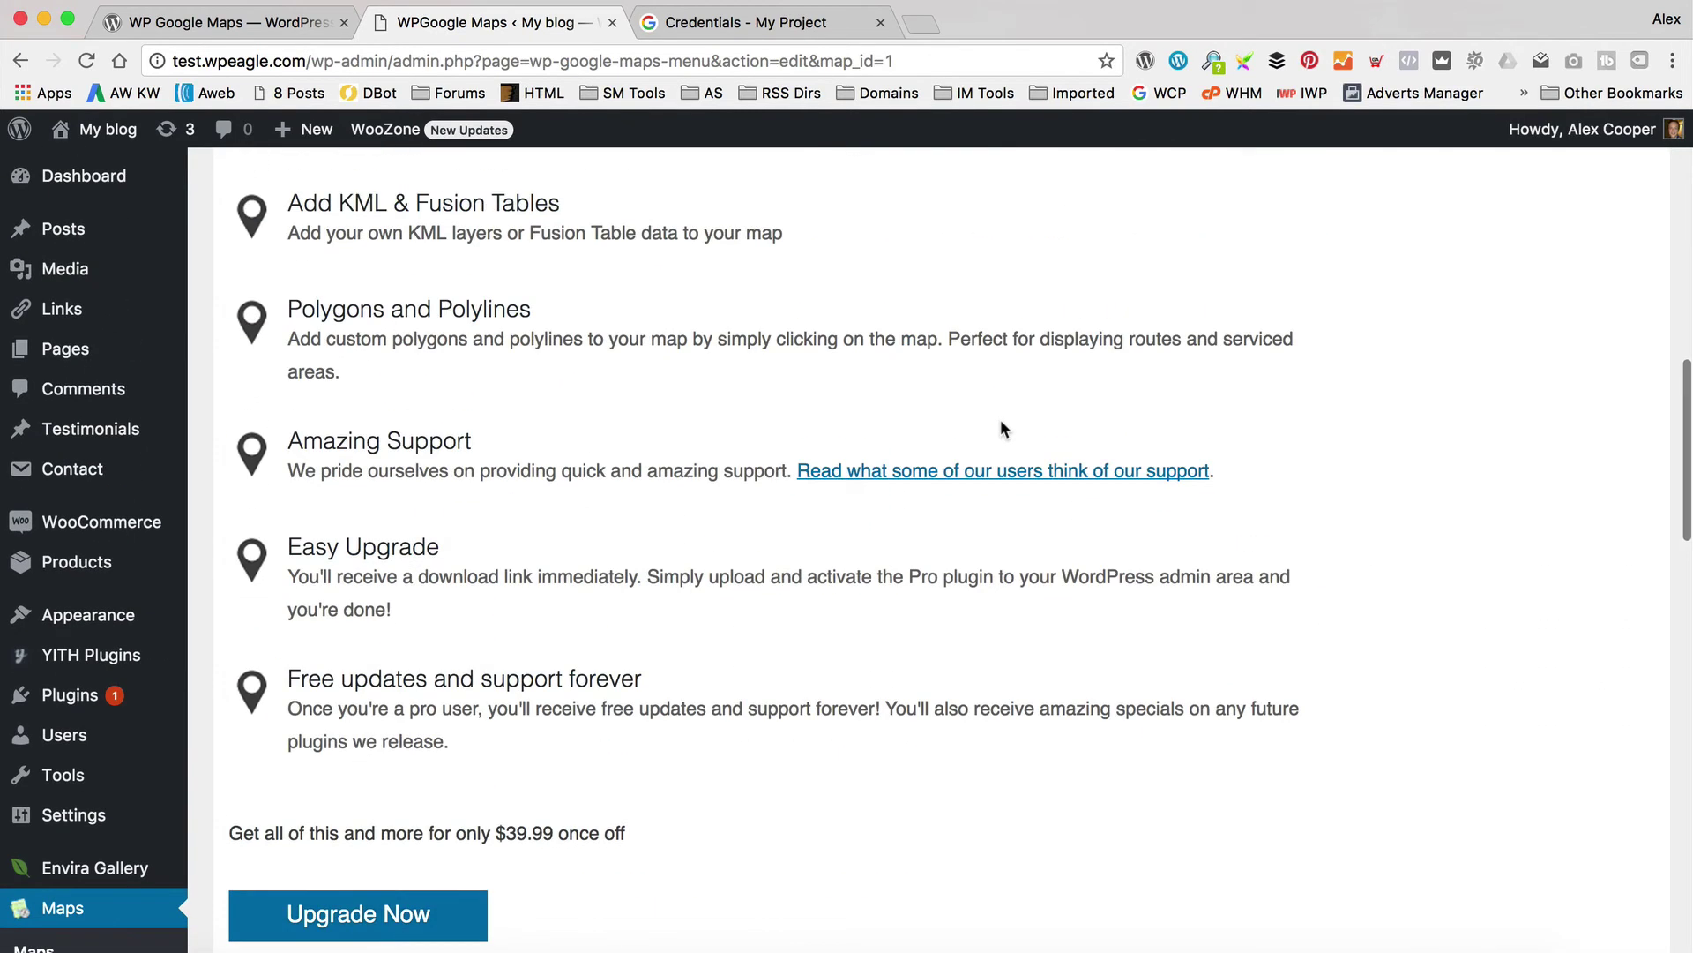
{"action": "scroll", "coordinate": [1000, 429], "scroll_direction": "up", "scroll_amount": 8}
{"action": "left_click", "coordinate": [305, 386]}
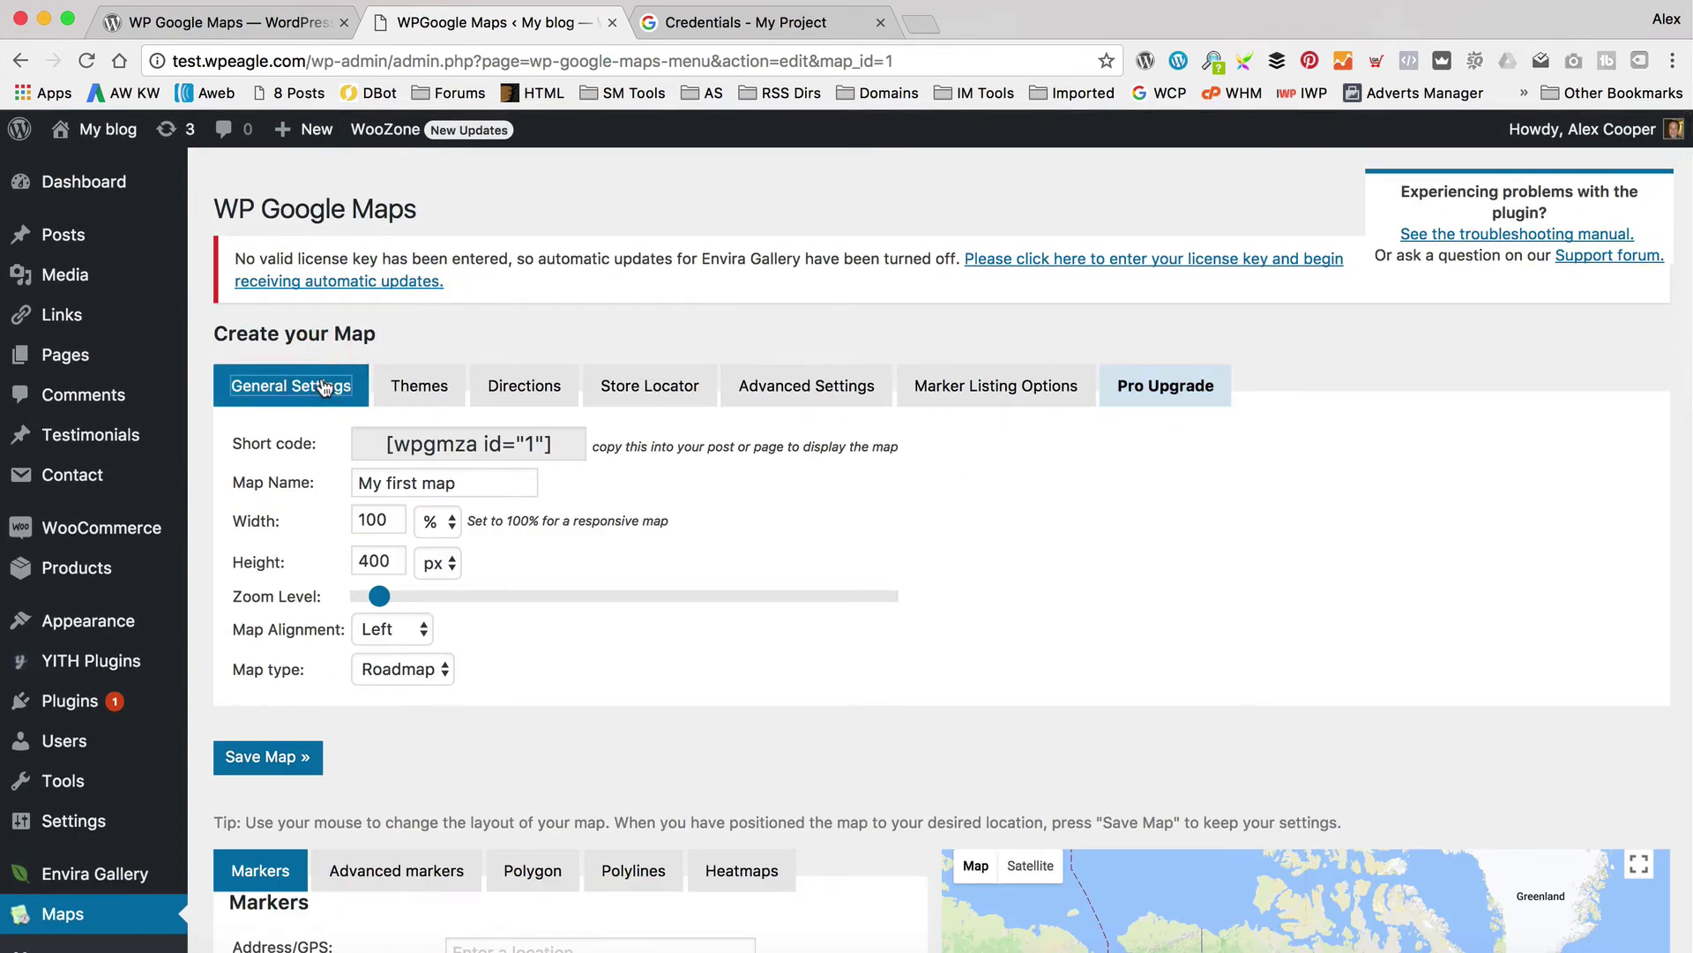
Rename the map to 'WP EAGLE MAP'
{"action": "left_click", "coordinate": [484, 483]}
{"action": "key", "text": "super+a"}
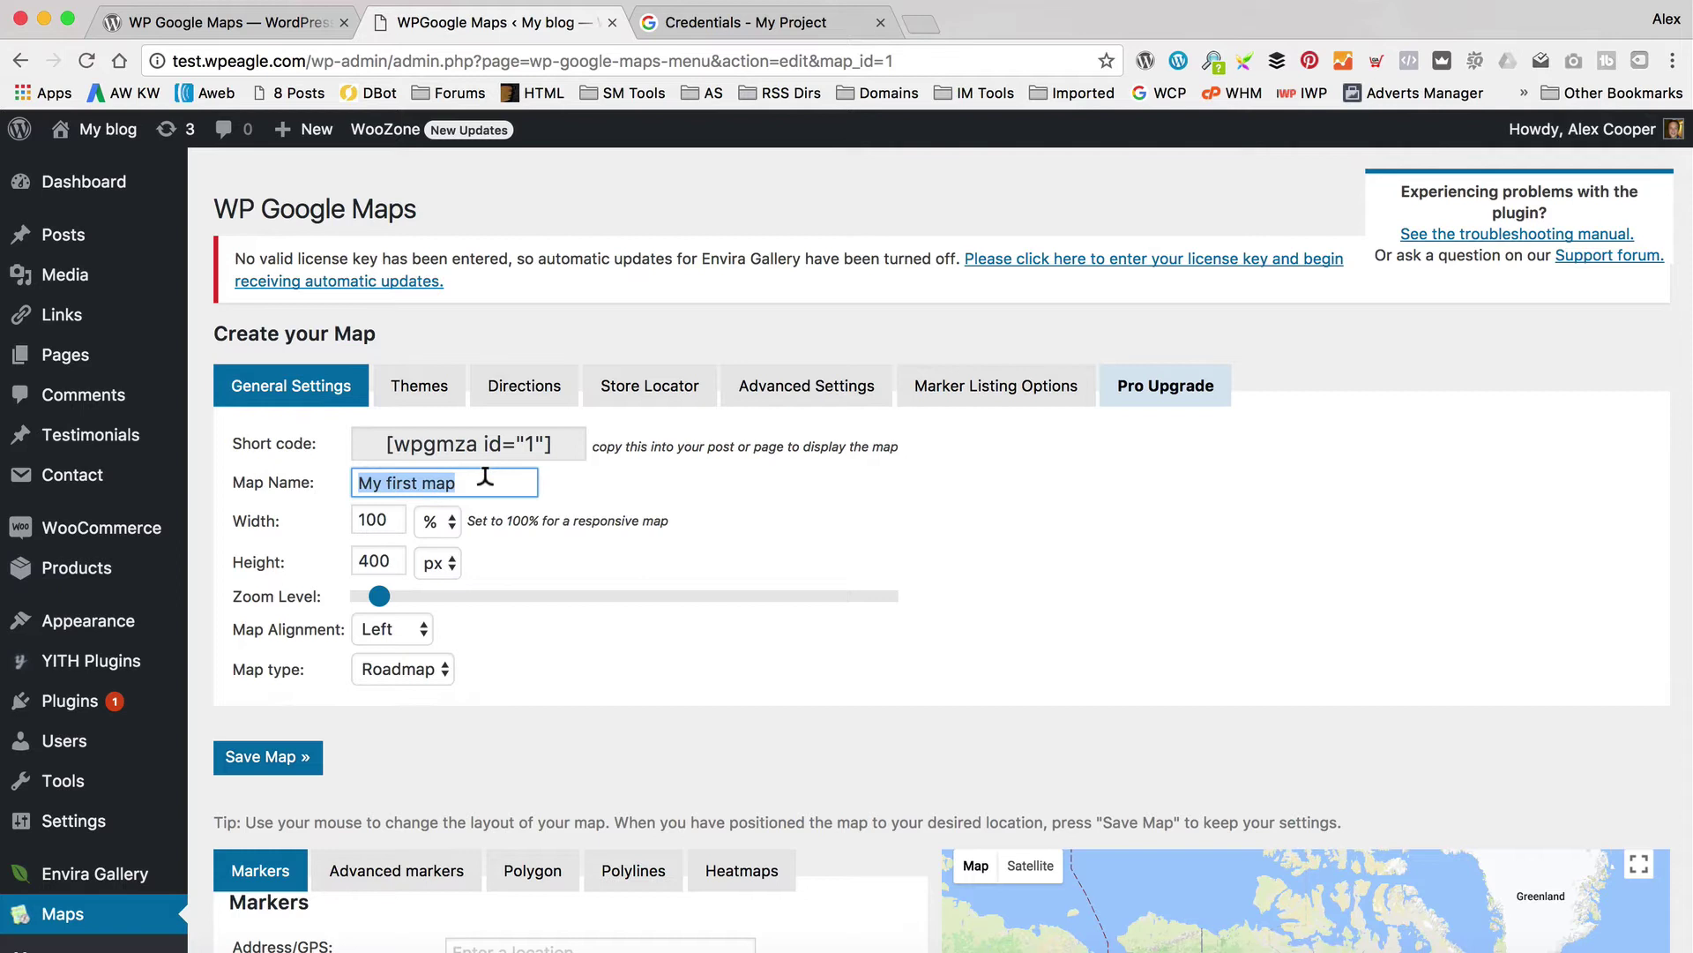
{"action": "type", "text": "WP EAGLE MAP"}
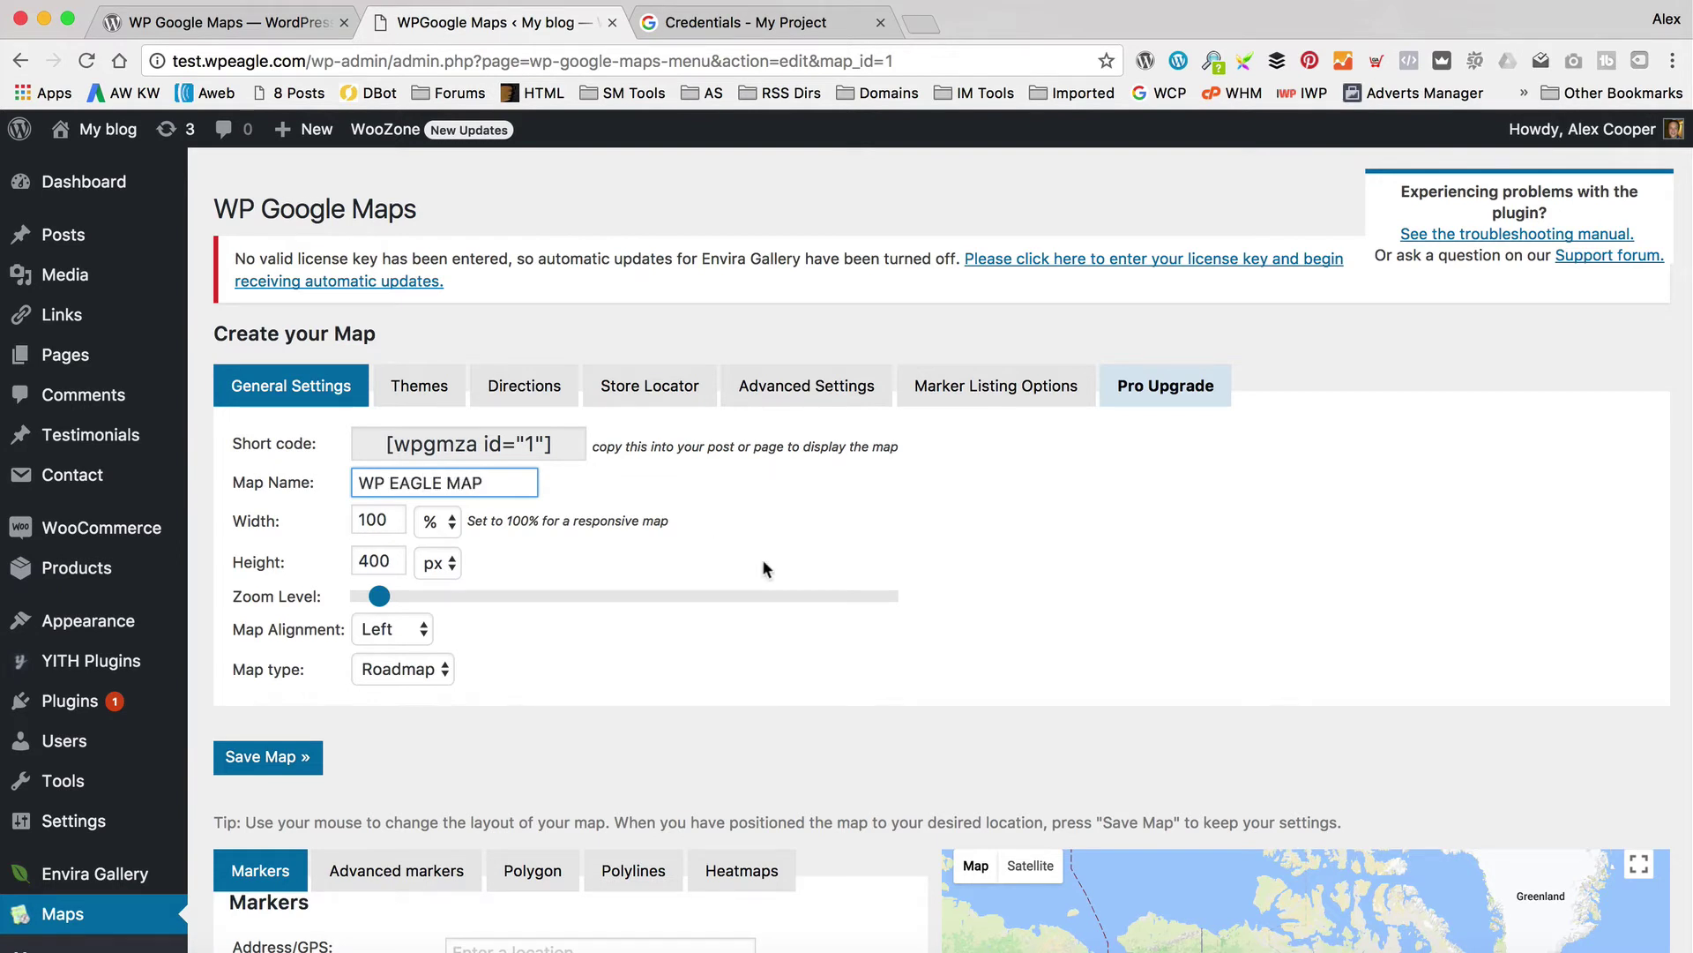
{"action": "left_click", "coordinate": [785, 522]}
Raise the Zoom Level slider so the preview shows the western US
{"action": "scroll", "coordinate": [789, 529], "scroll_direction": "down", "scroll_amount": 1}
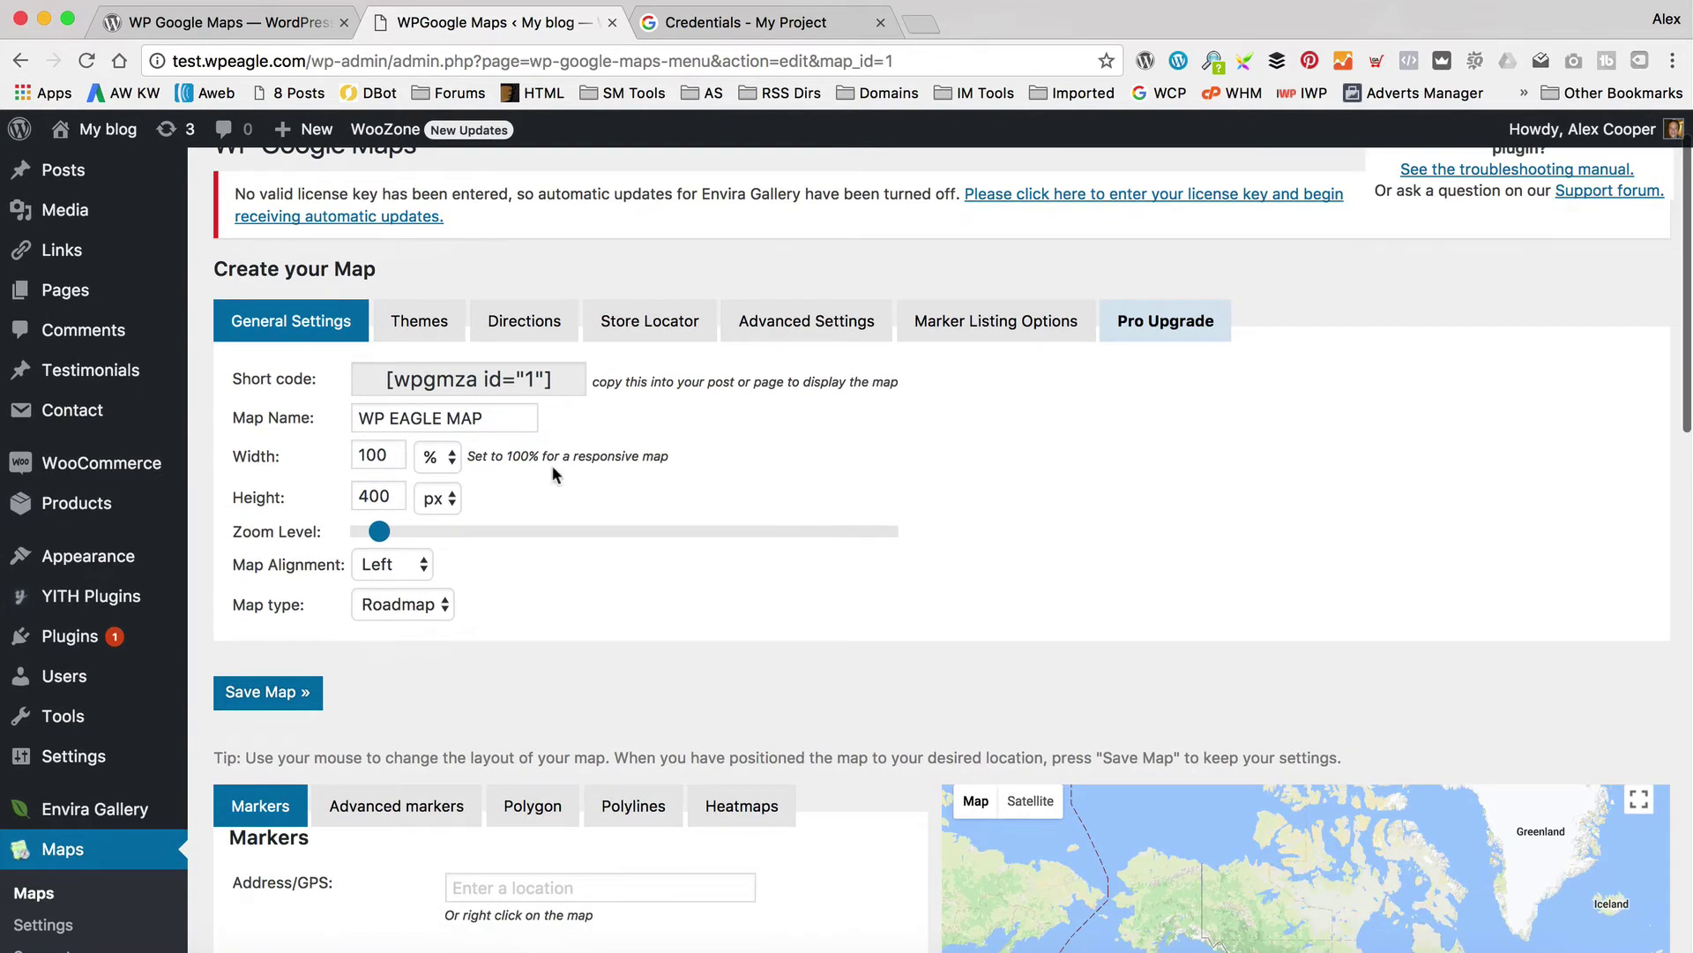
{"action": "scroll", "coordinate": [564, 476], "scroll_direction": "down", "scroll_amount": 2}
{"action": "scroll", "coordinate": [634, 430], "scroll_direction": "down", "scroll_amount": 1}
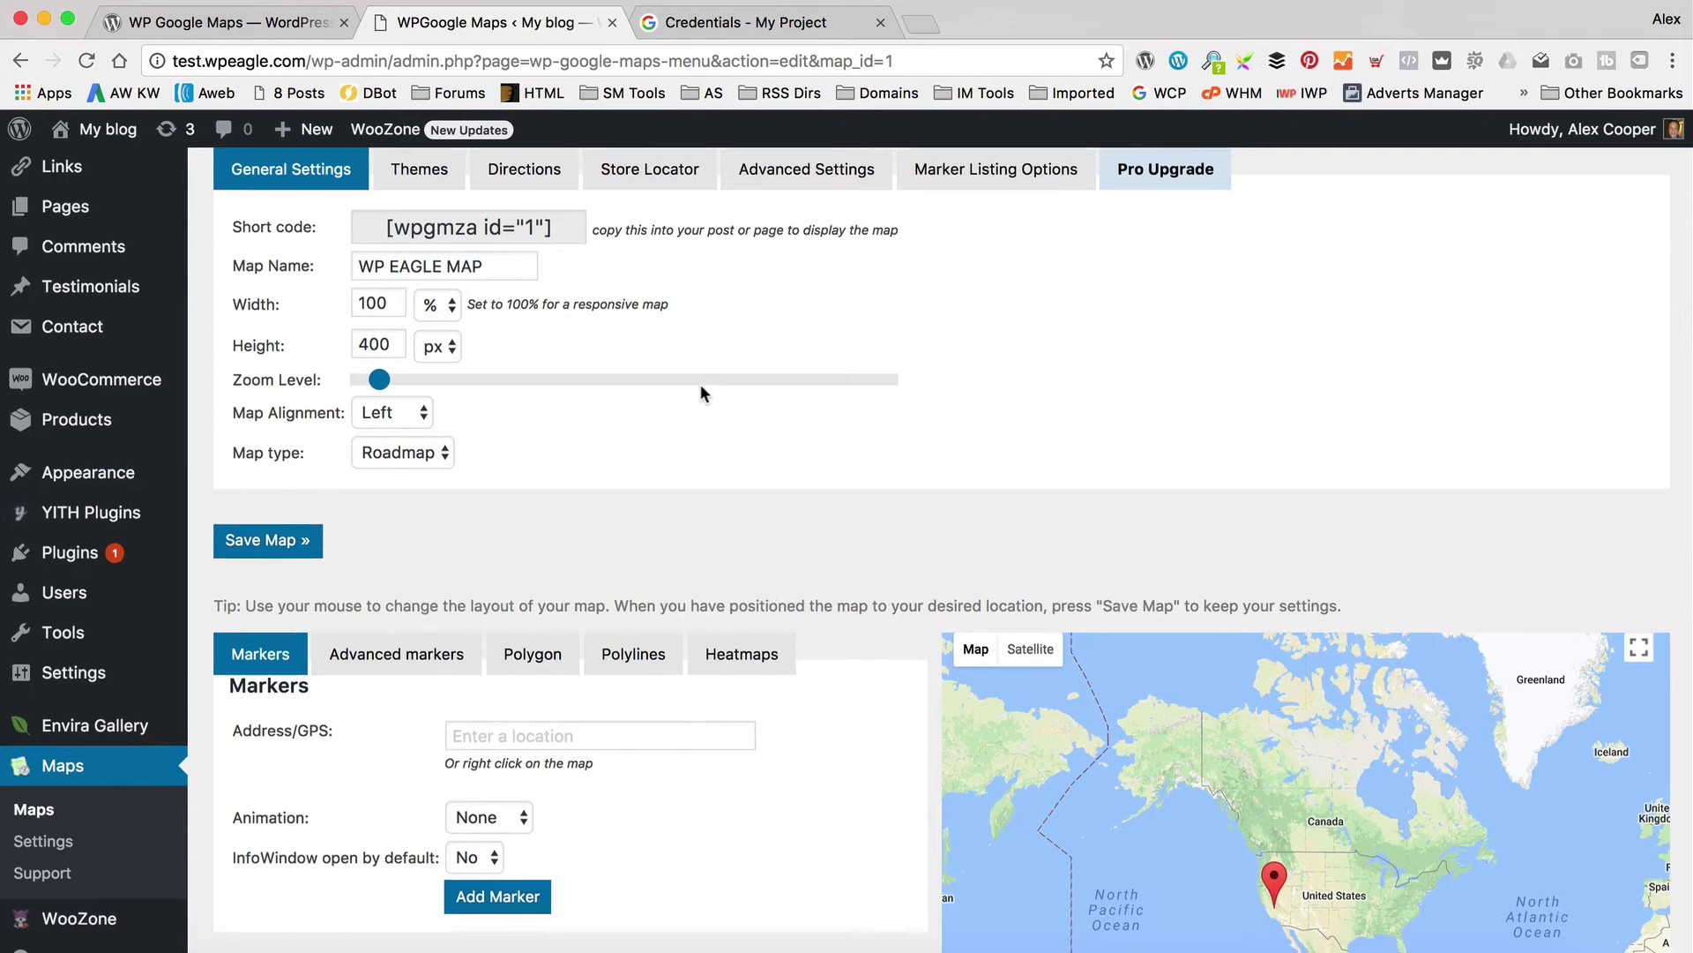
{"action": "scroll", "coordinate": [701, 384], "scroll_direction": "down", "scroll_amount": 5}
{"action": "left_click_drag", "start_coordinate": [381, 228], "coordinate": [433, 226]}
{"action": "scroll", "coordinate": [653, 367], "scroll_direction": "up", "scroll_amount": 2}
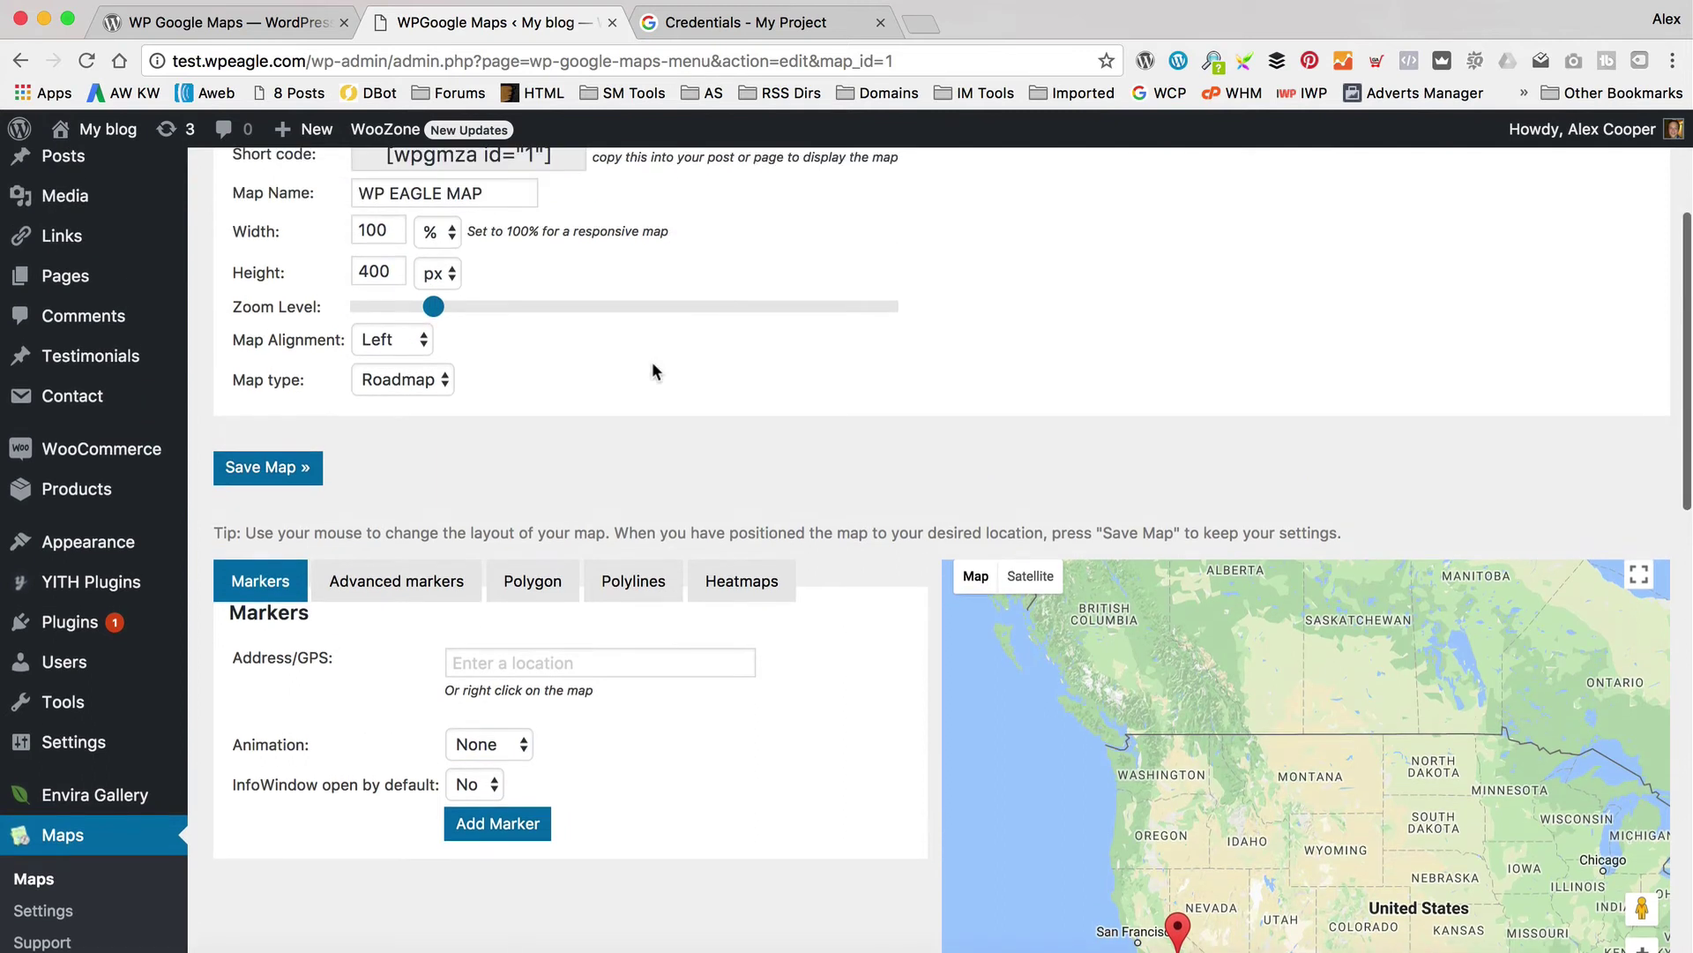
{"action": "scroll", "coordinate": [785, 644], "scroll_direction": "down", "scroll_amount": 3}
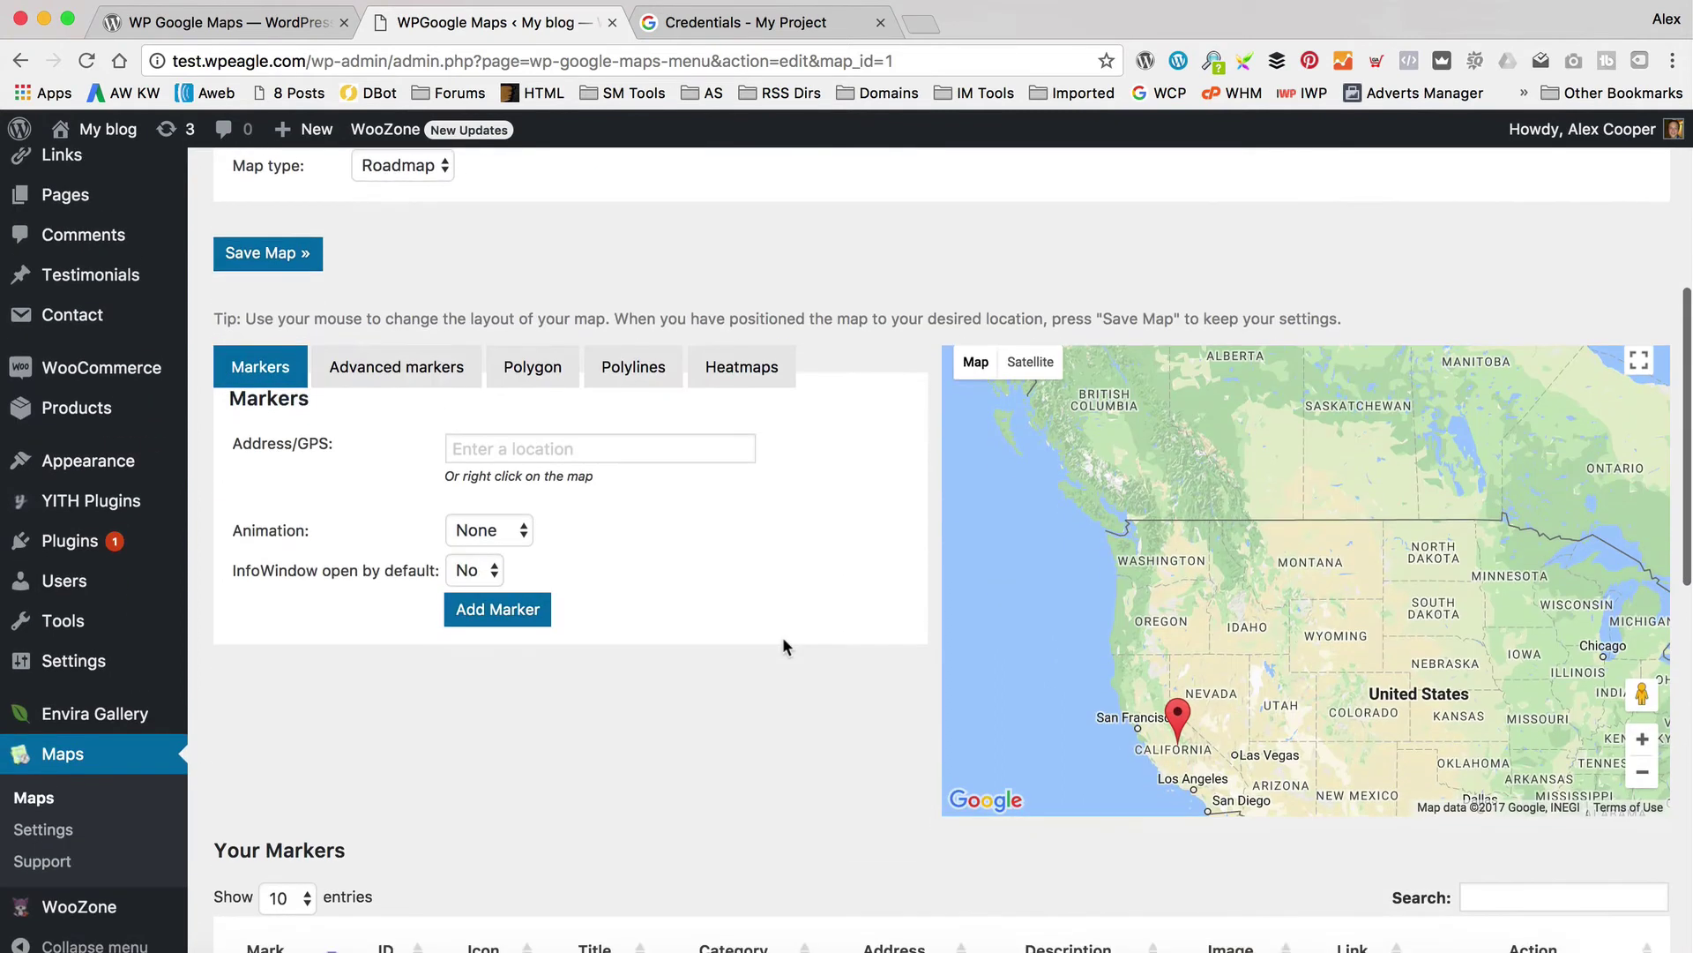
{"action": "scroll", "coordinate": [820, 644], "scroll_direction": "down", "scroll_amount": 4}
{"action": "scroll", "coordinate": [1323, 485], "scroll_direction": "up", "scroll_amount": 2}
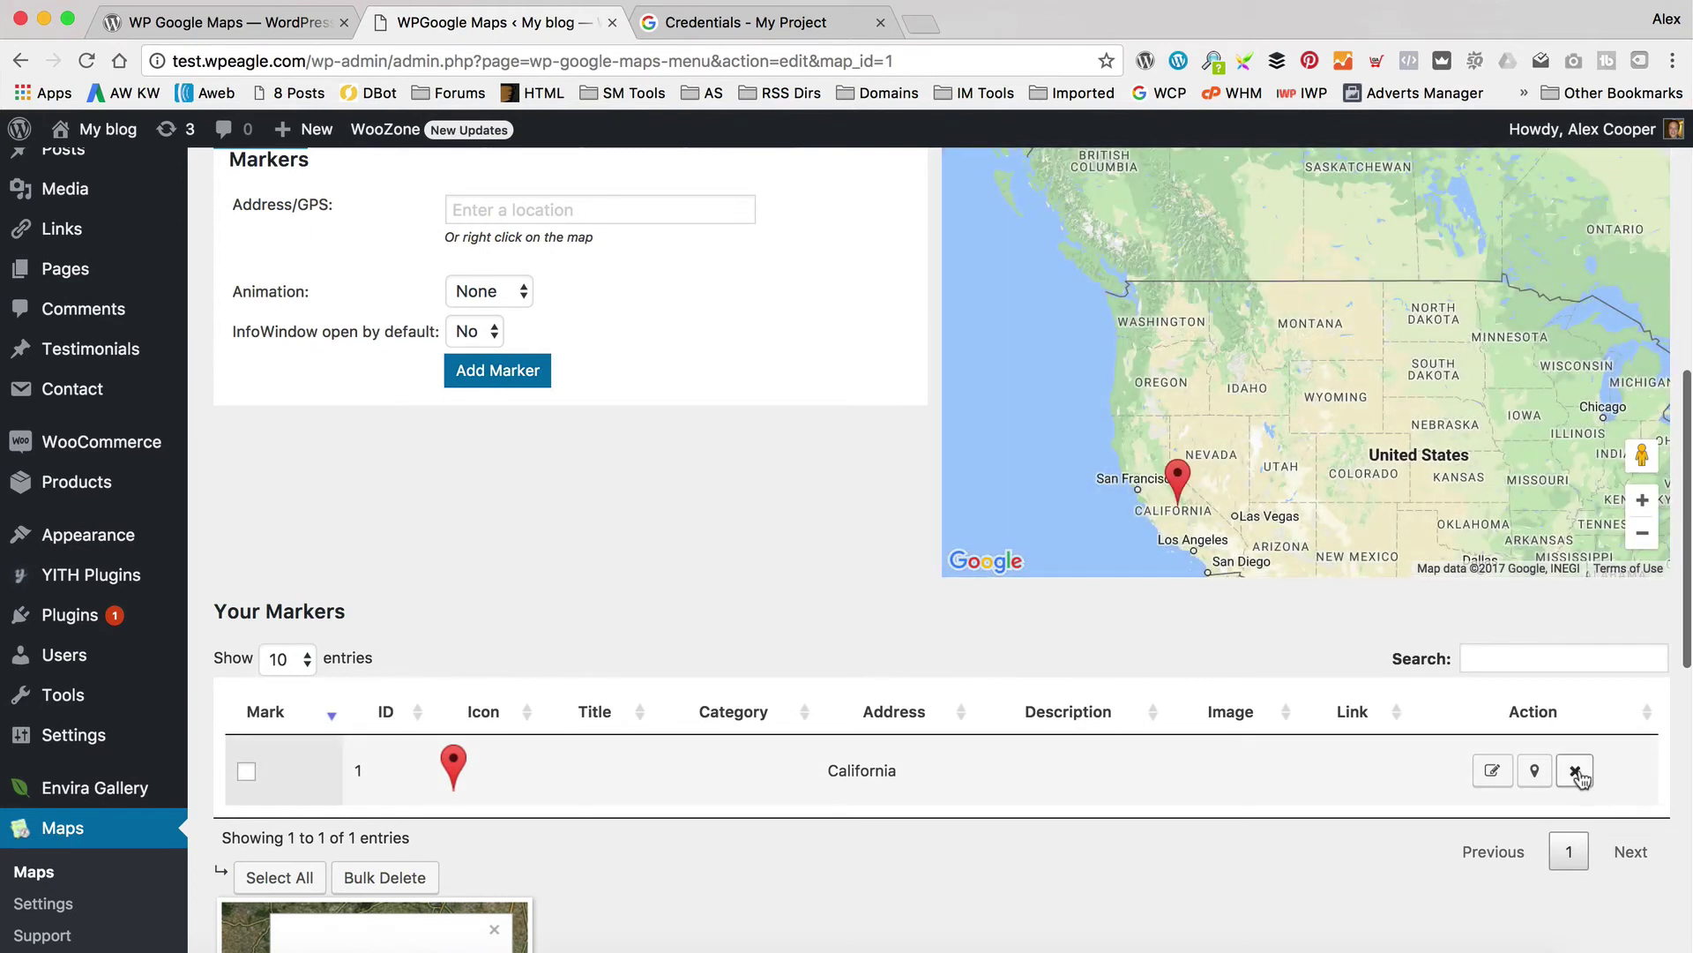
Delete the default California marker from the map's marker list
{"action": "left_click", "coordinate": [1576, 772]}
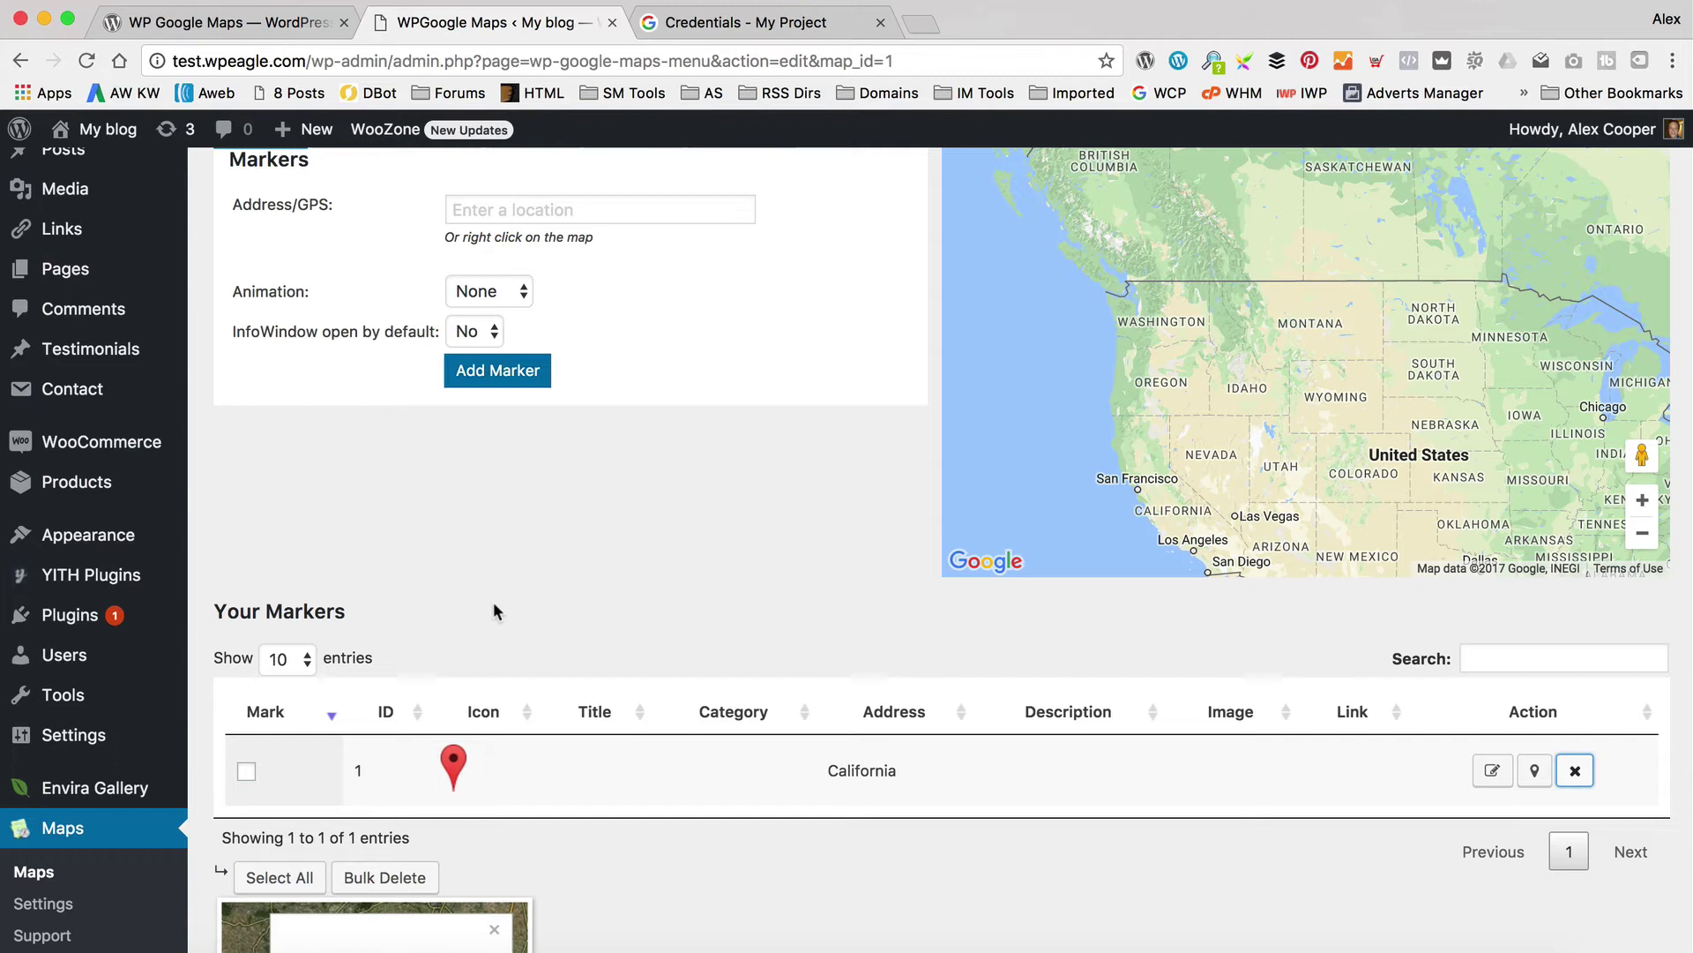
{"action": "scroll", "coordinate": [493, 603], "scroll_direction": "up", "scroll_amount": 3}
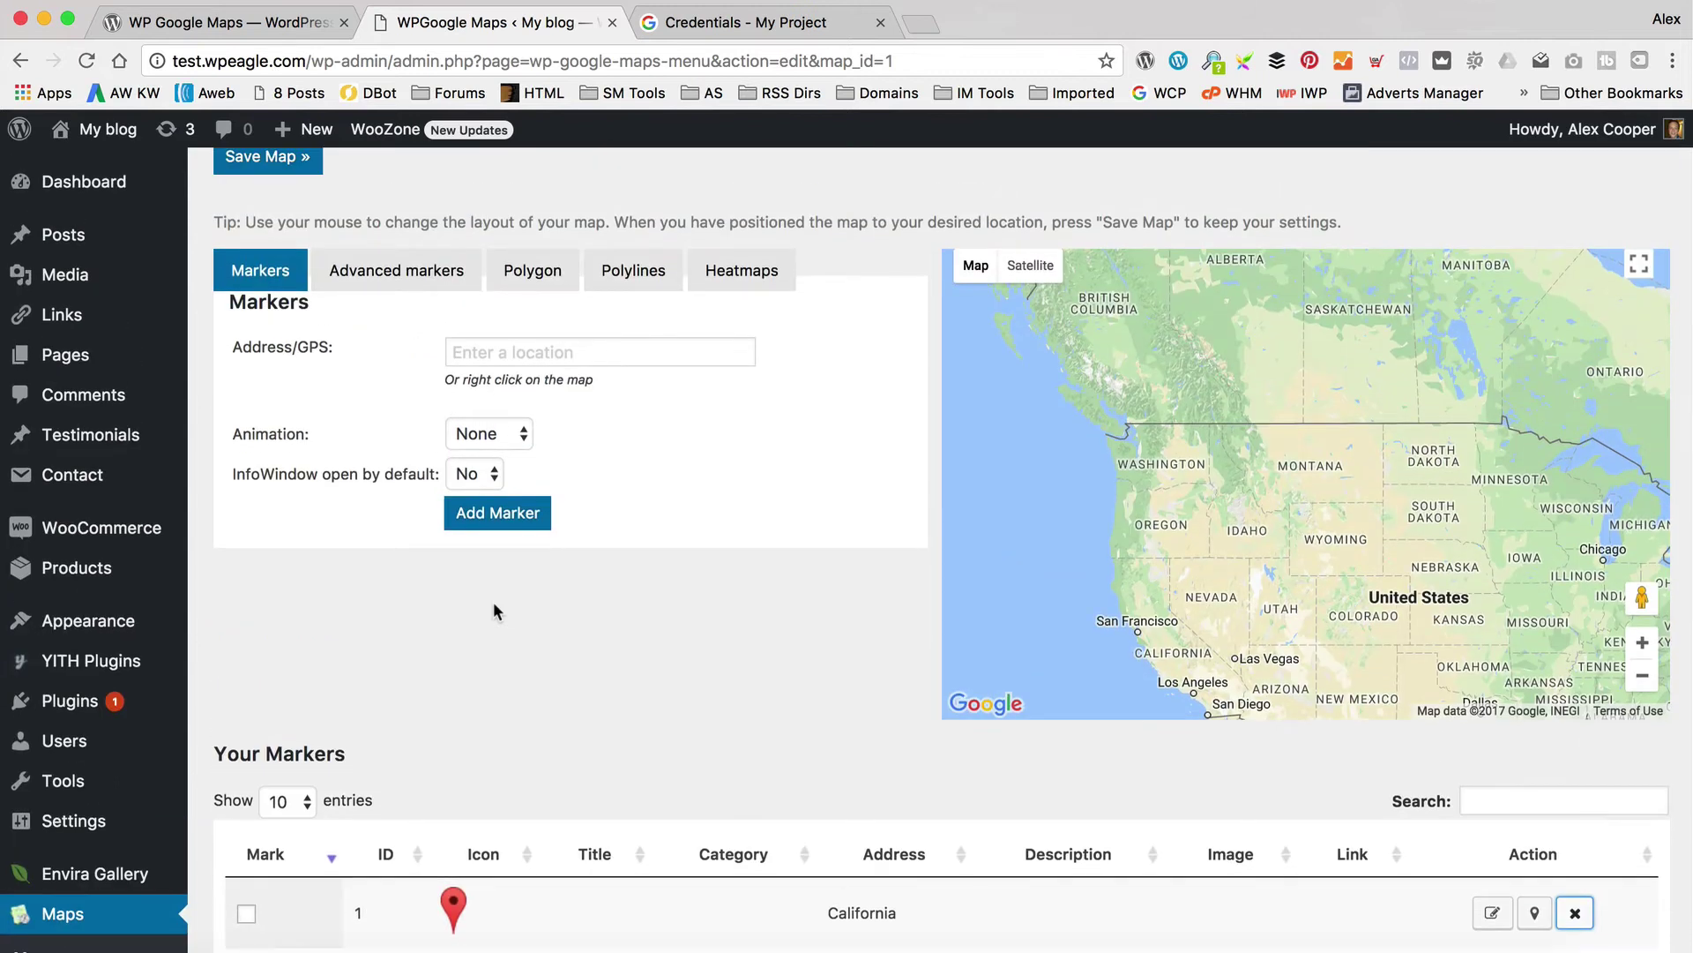
{"action": "scroll", "coordinate": [495, 609], "scroll_direction": "up", "scroll_amount": 5}
{"action": "scroll", "coordinate": [494, 602], "scroll_direction": "up", "scroll_amount": 3}
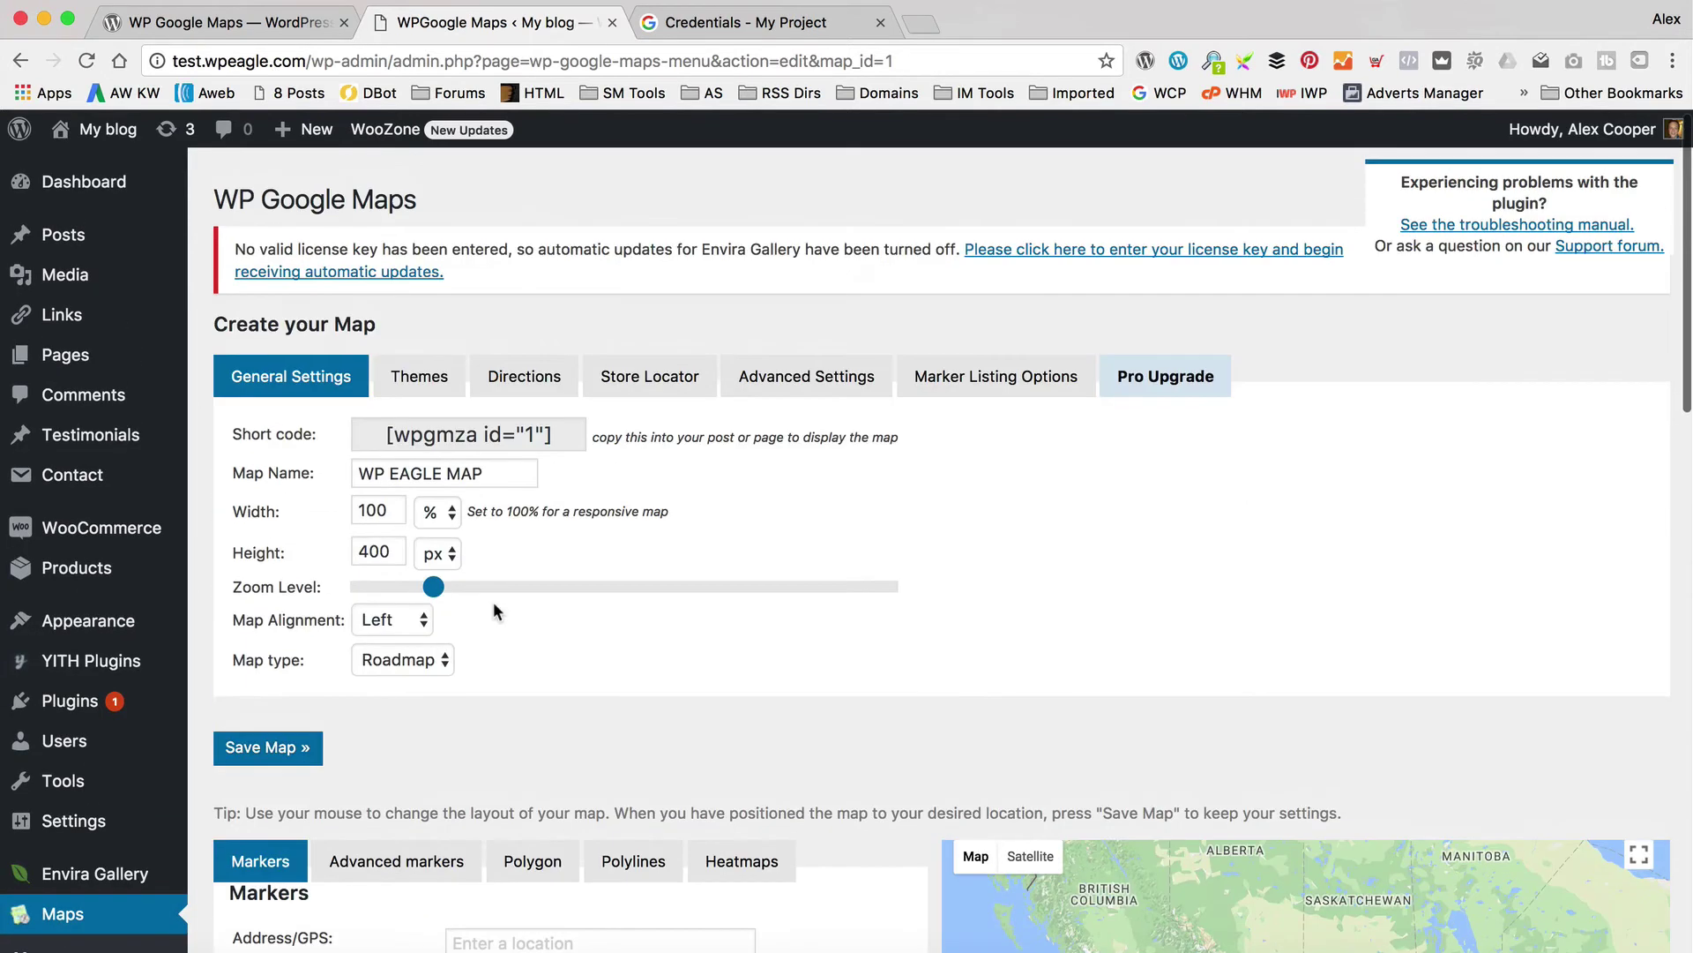
{"action": "scroll", "coordinate": [494, 602], "scroll_direction": "down", "scroll_amount": 6}
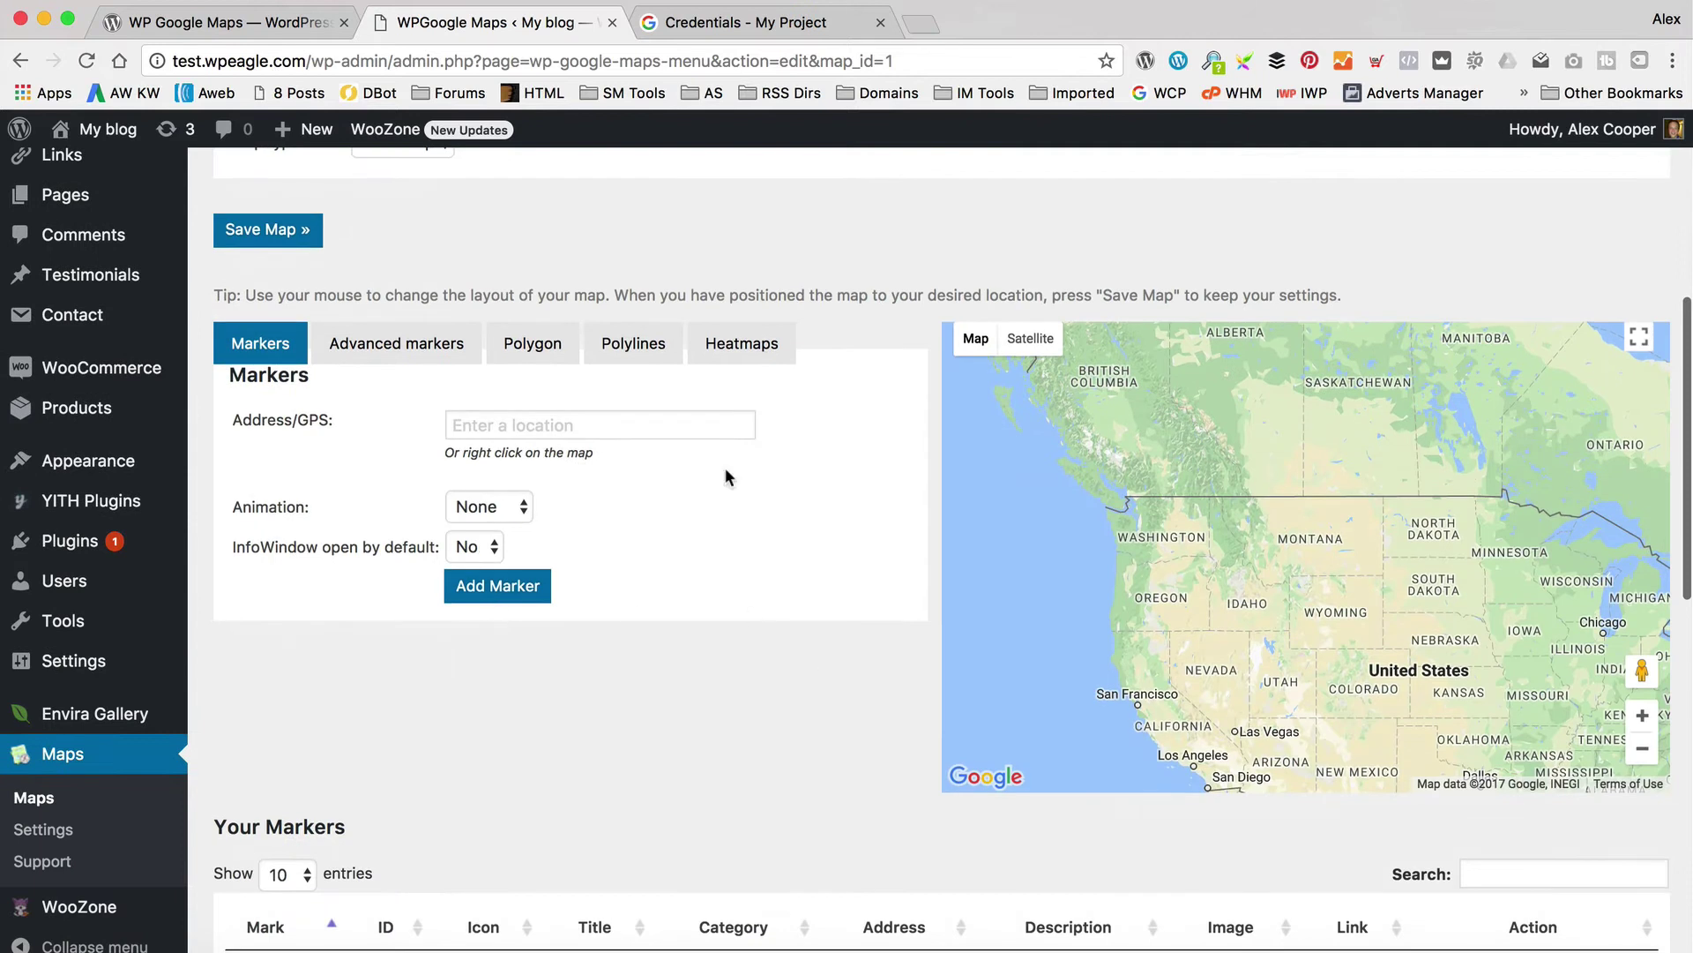
{"action": "scroll", "coordinate": [725, 468], "scroll_direction": "down", "scroll_amount": 2}
Add a marker at address 'london' with Bounce animation
{"action": "left_click", "coordinate": [590, 321]}
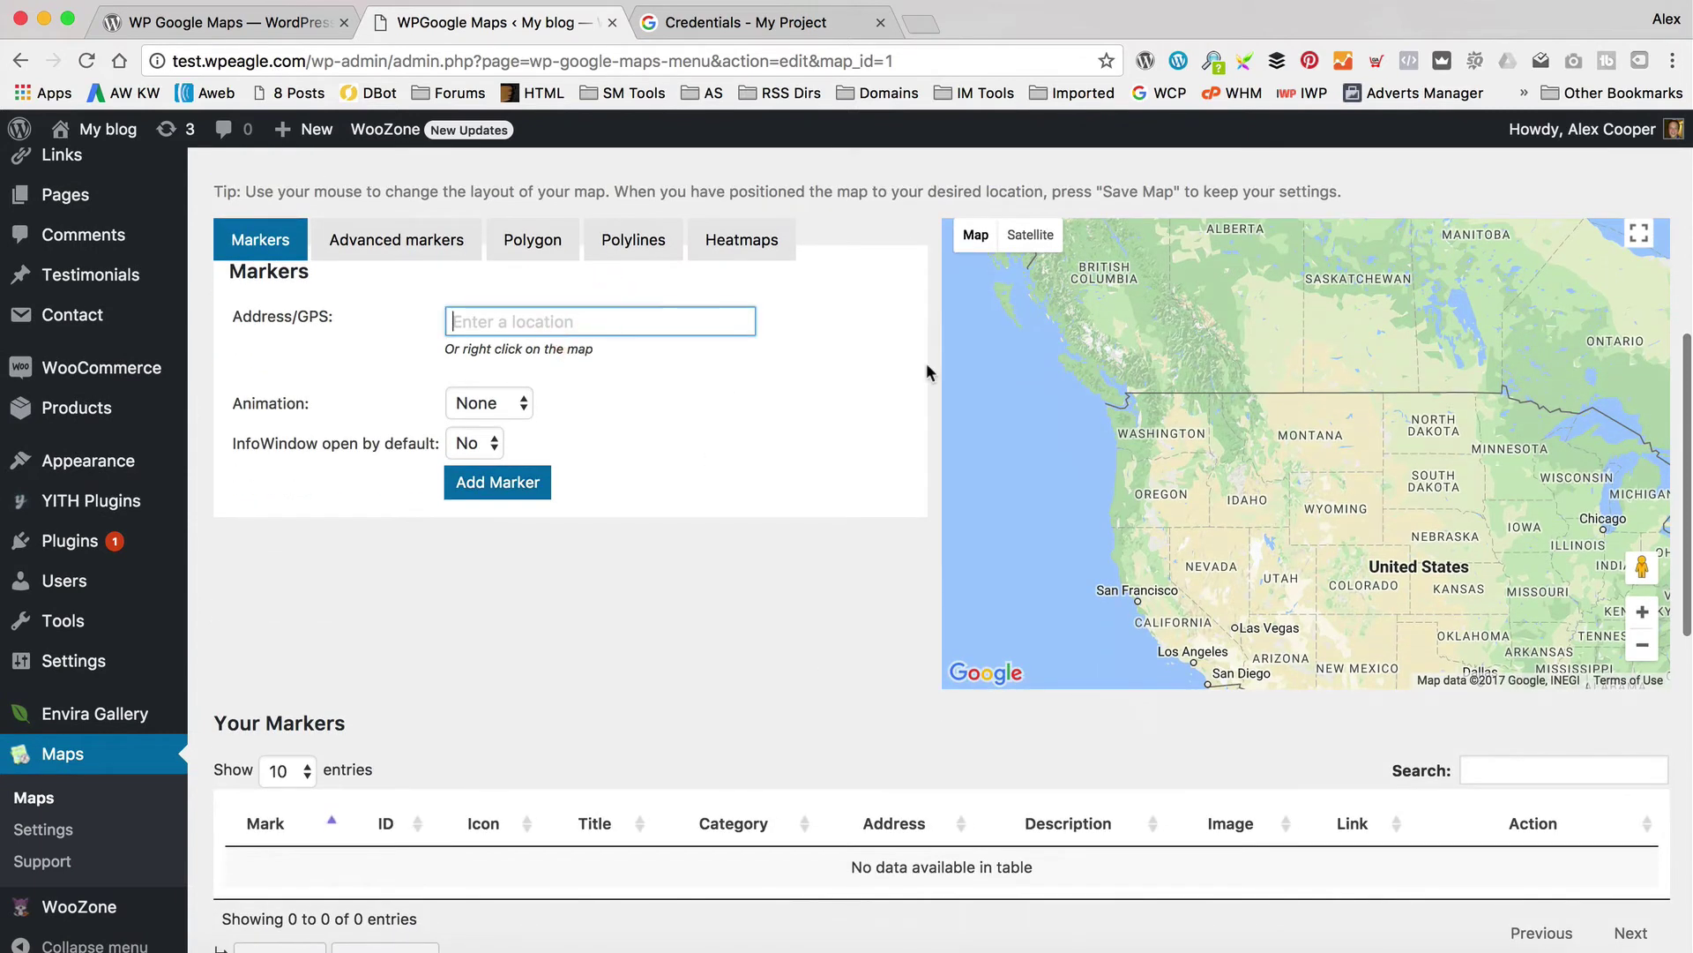
{"action": "type", "text": "london"}
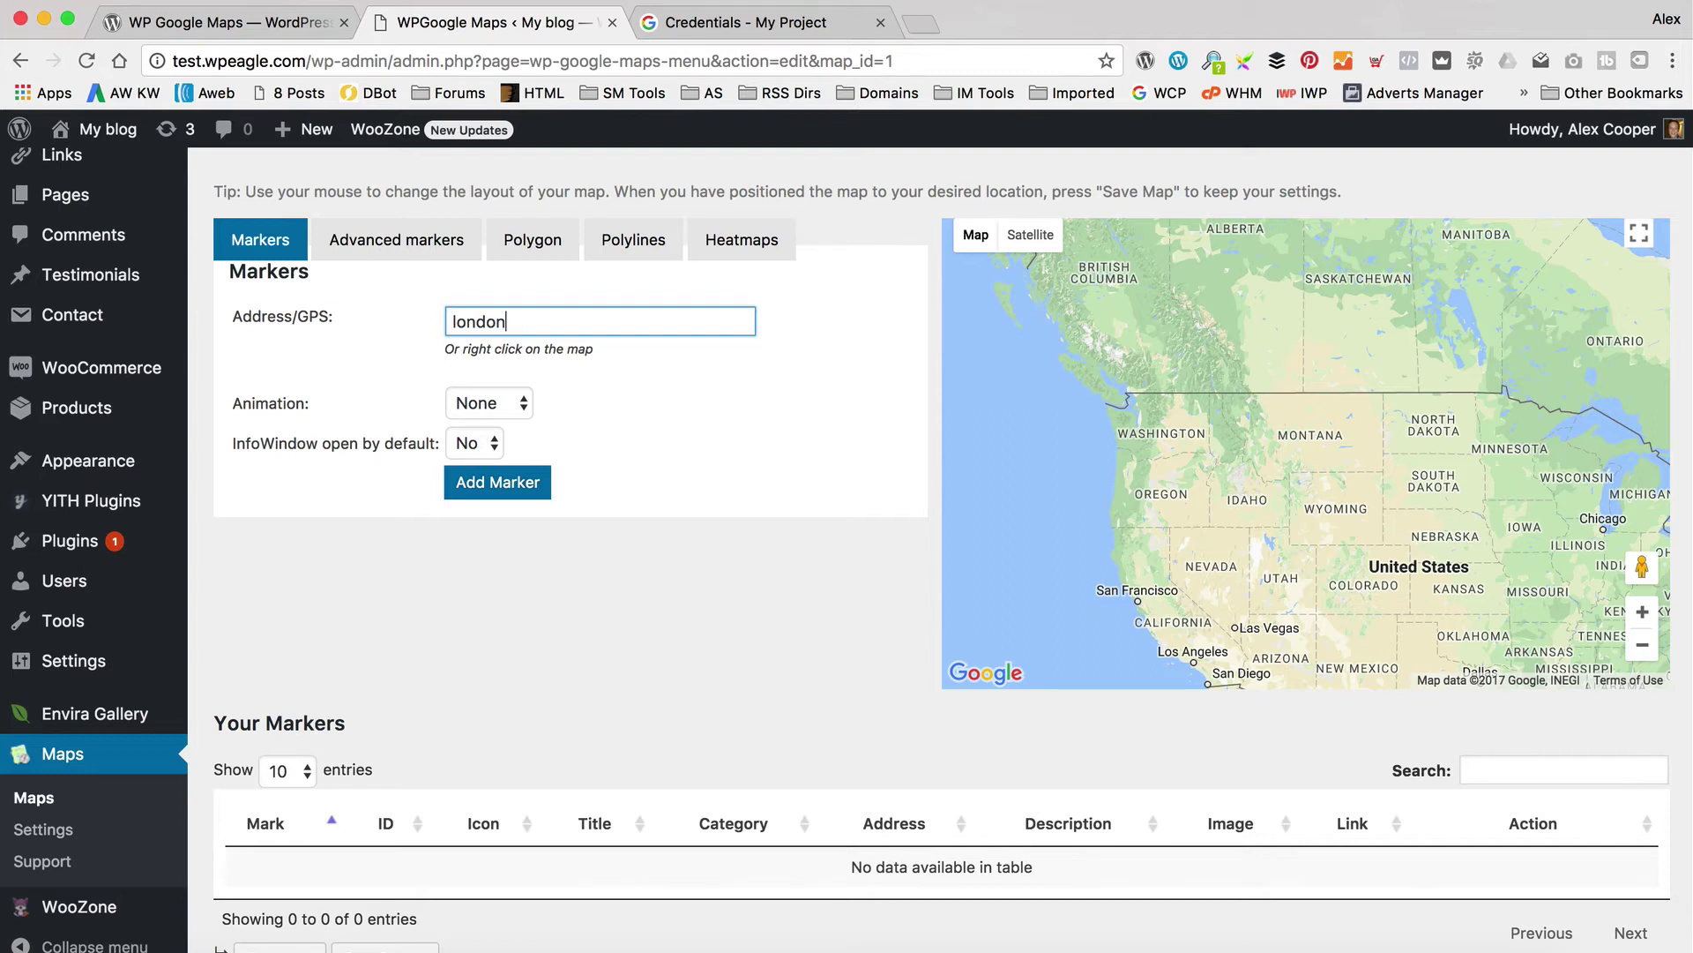
{"action": "key", "text": "Tab"}
{"action": "left_click", "coordinate": [473, 407]}
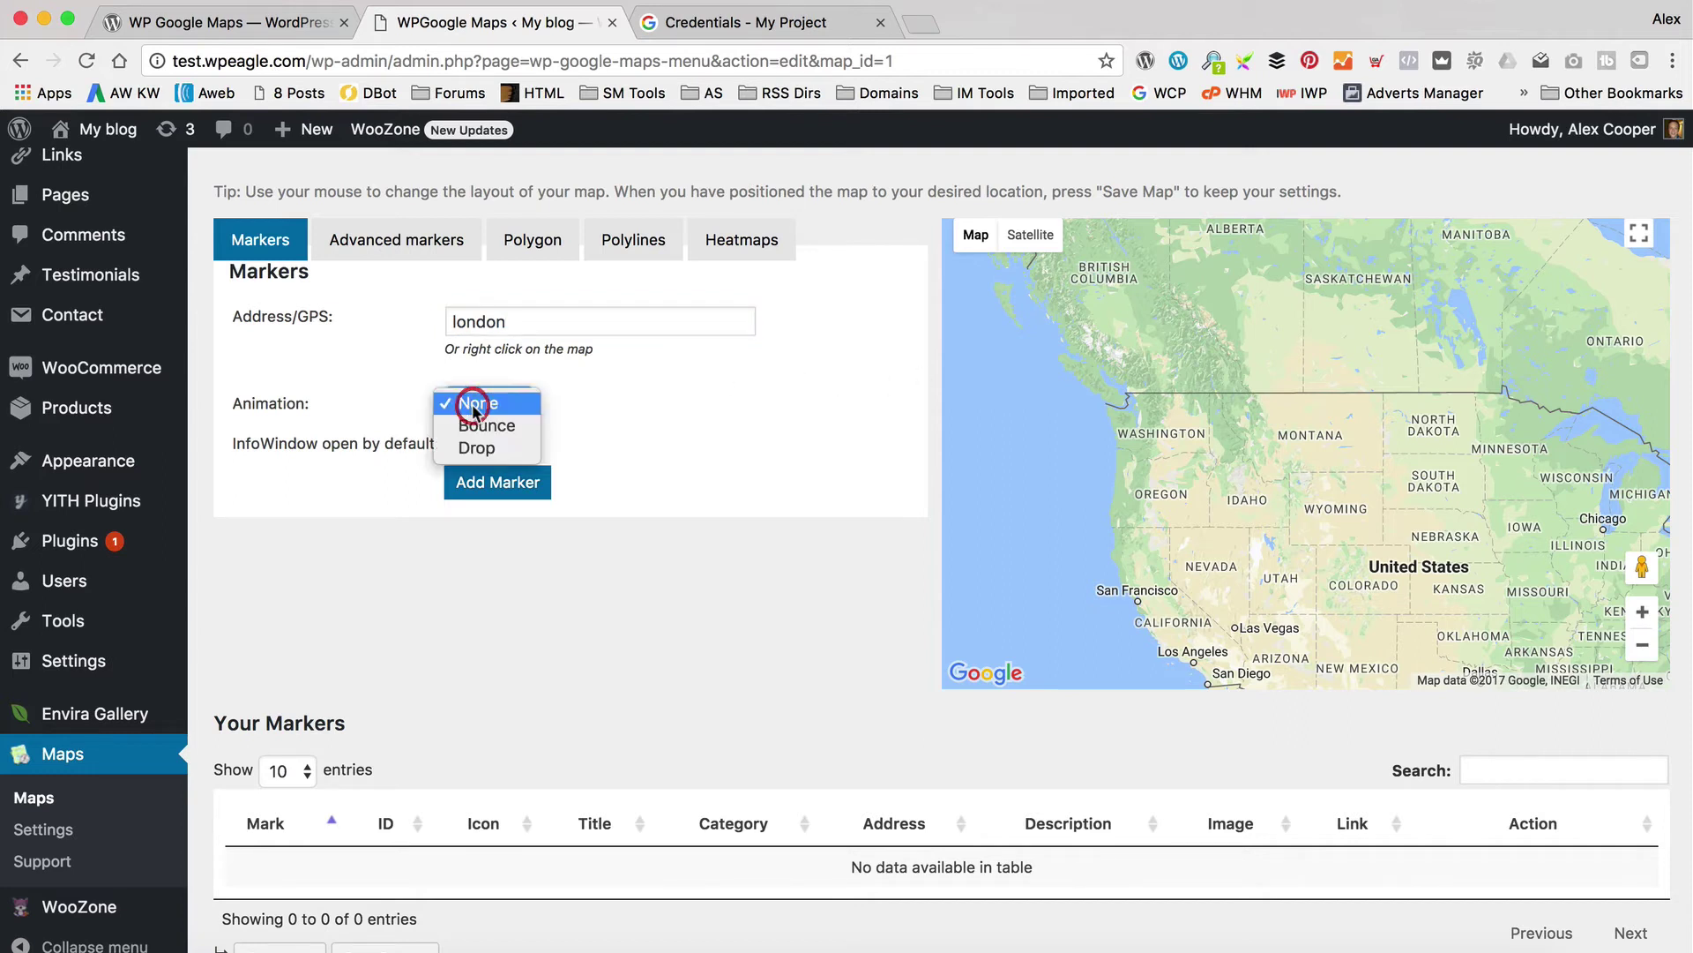
{"action": "left_click", "coordinate": [510, 426]}
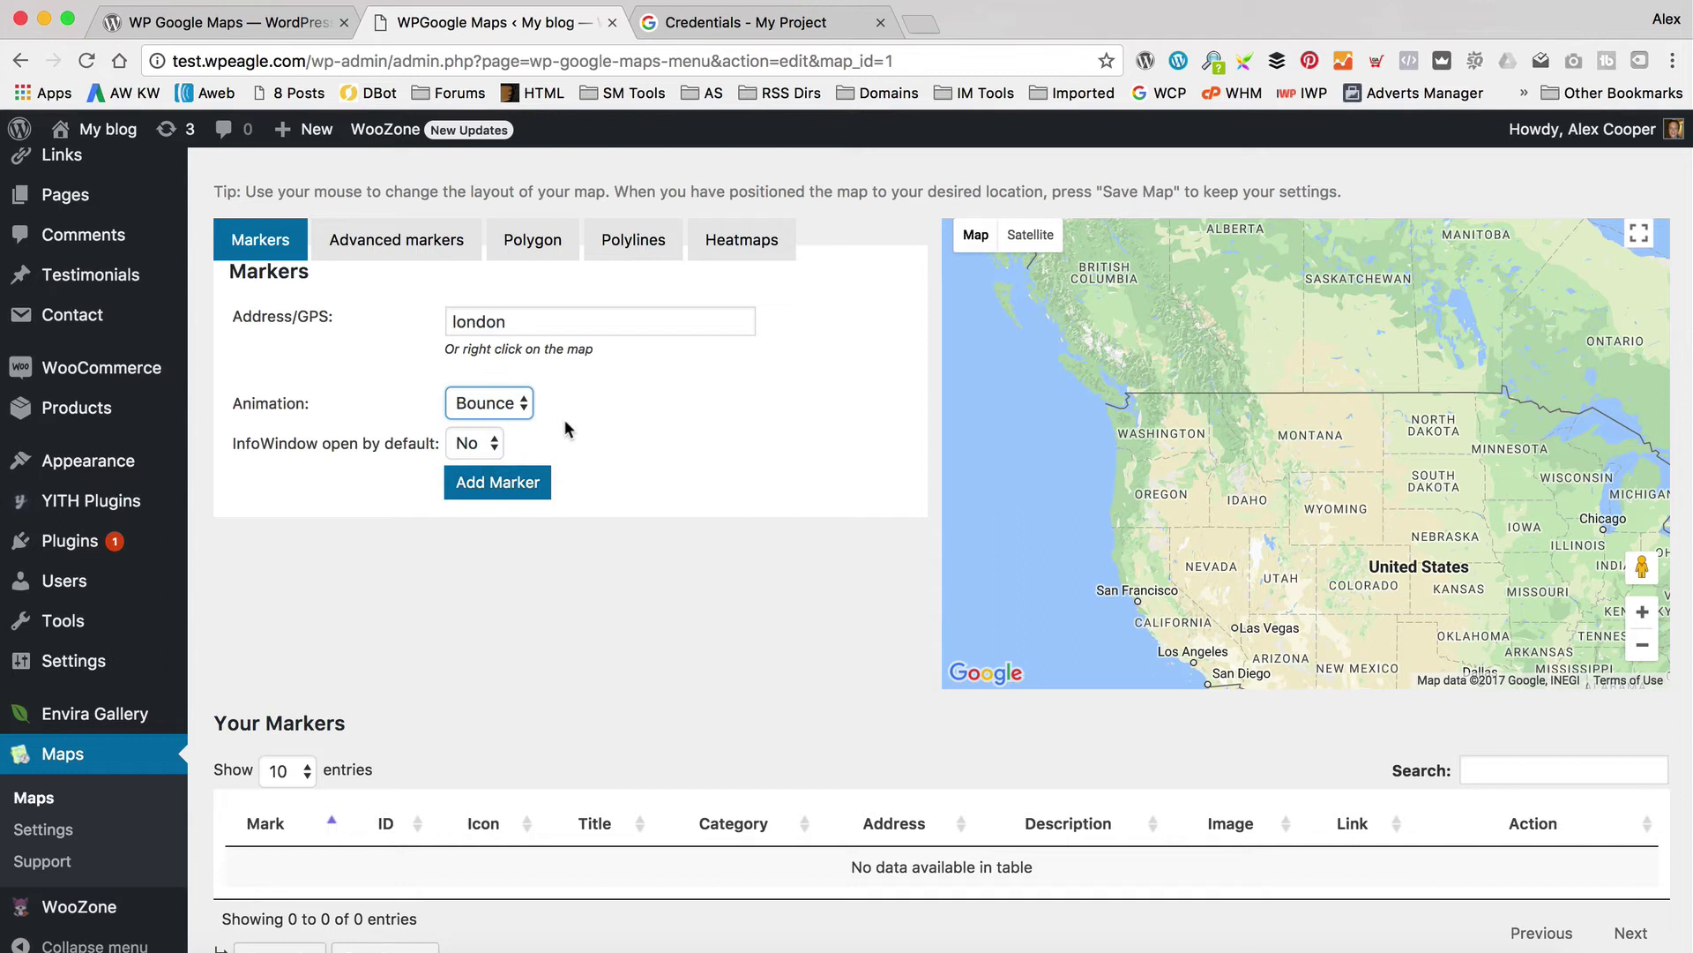
{"action": "left_click", "coordinate": [483, 491]}
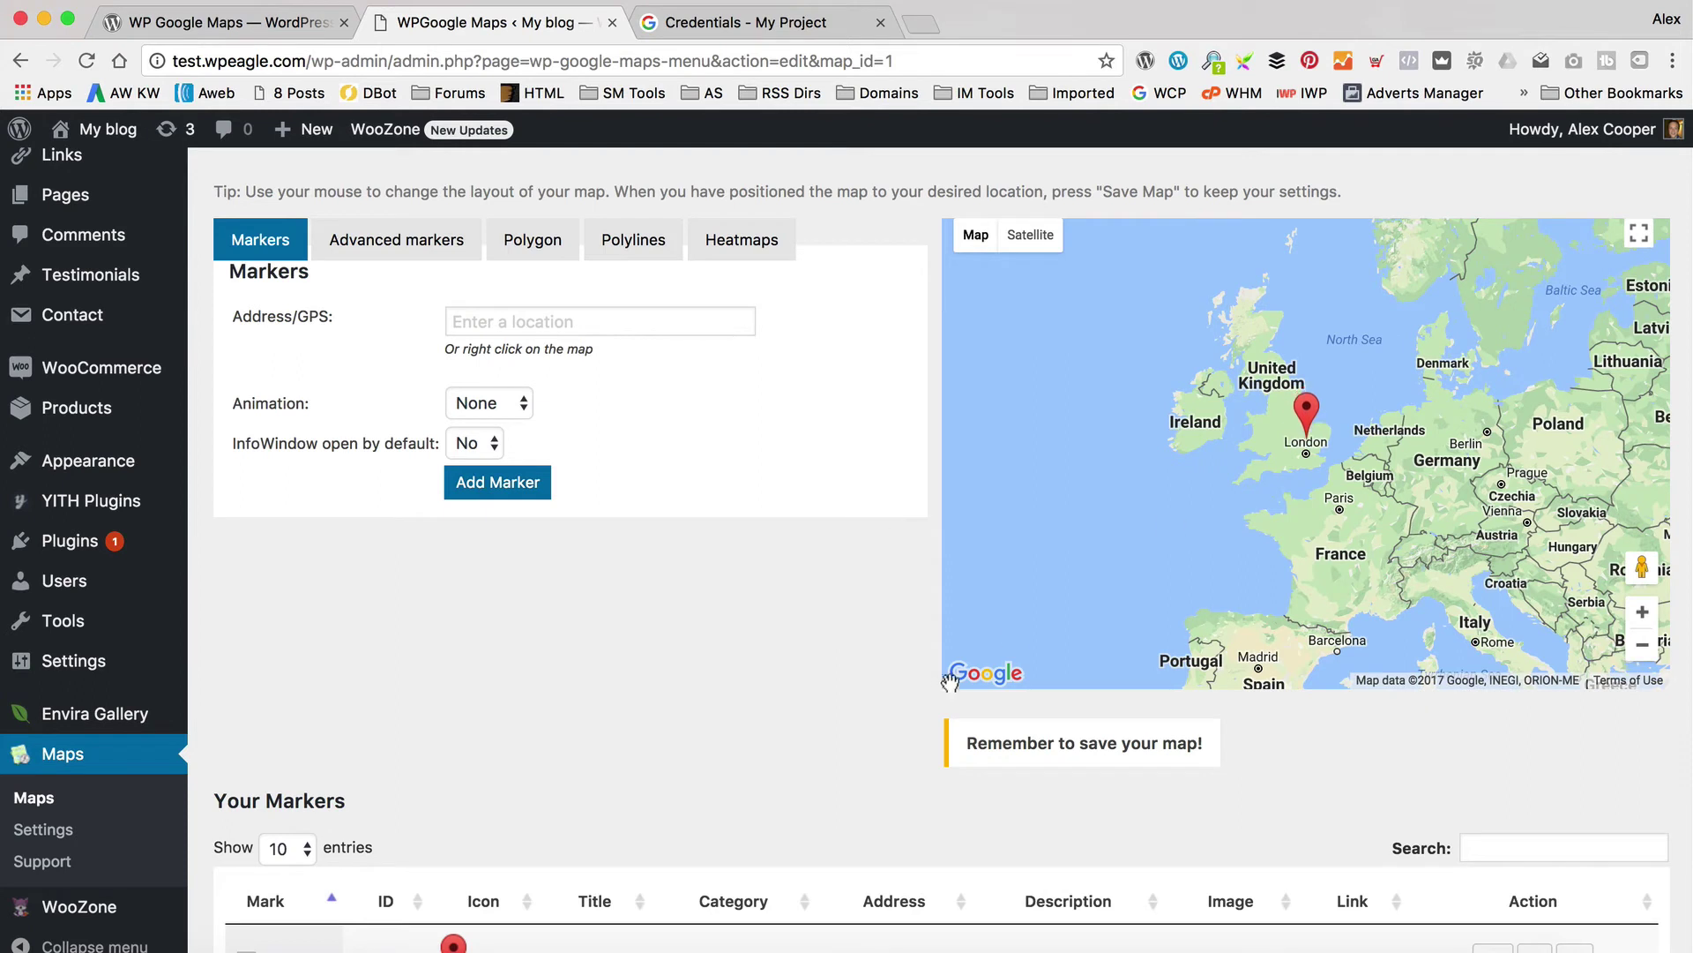
{"action": "scroll", "coordinate": [949, 680], "scroll_direction": "down", "scroll_amount": 3}
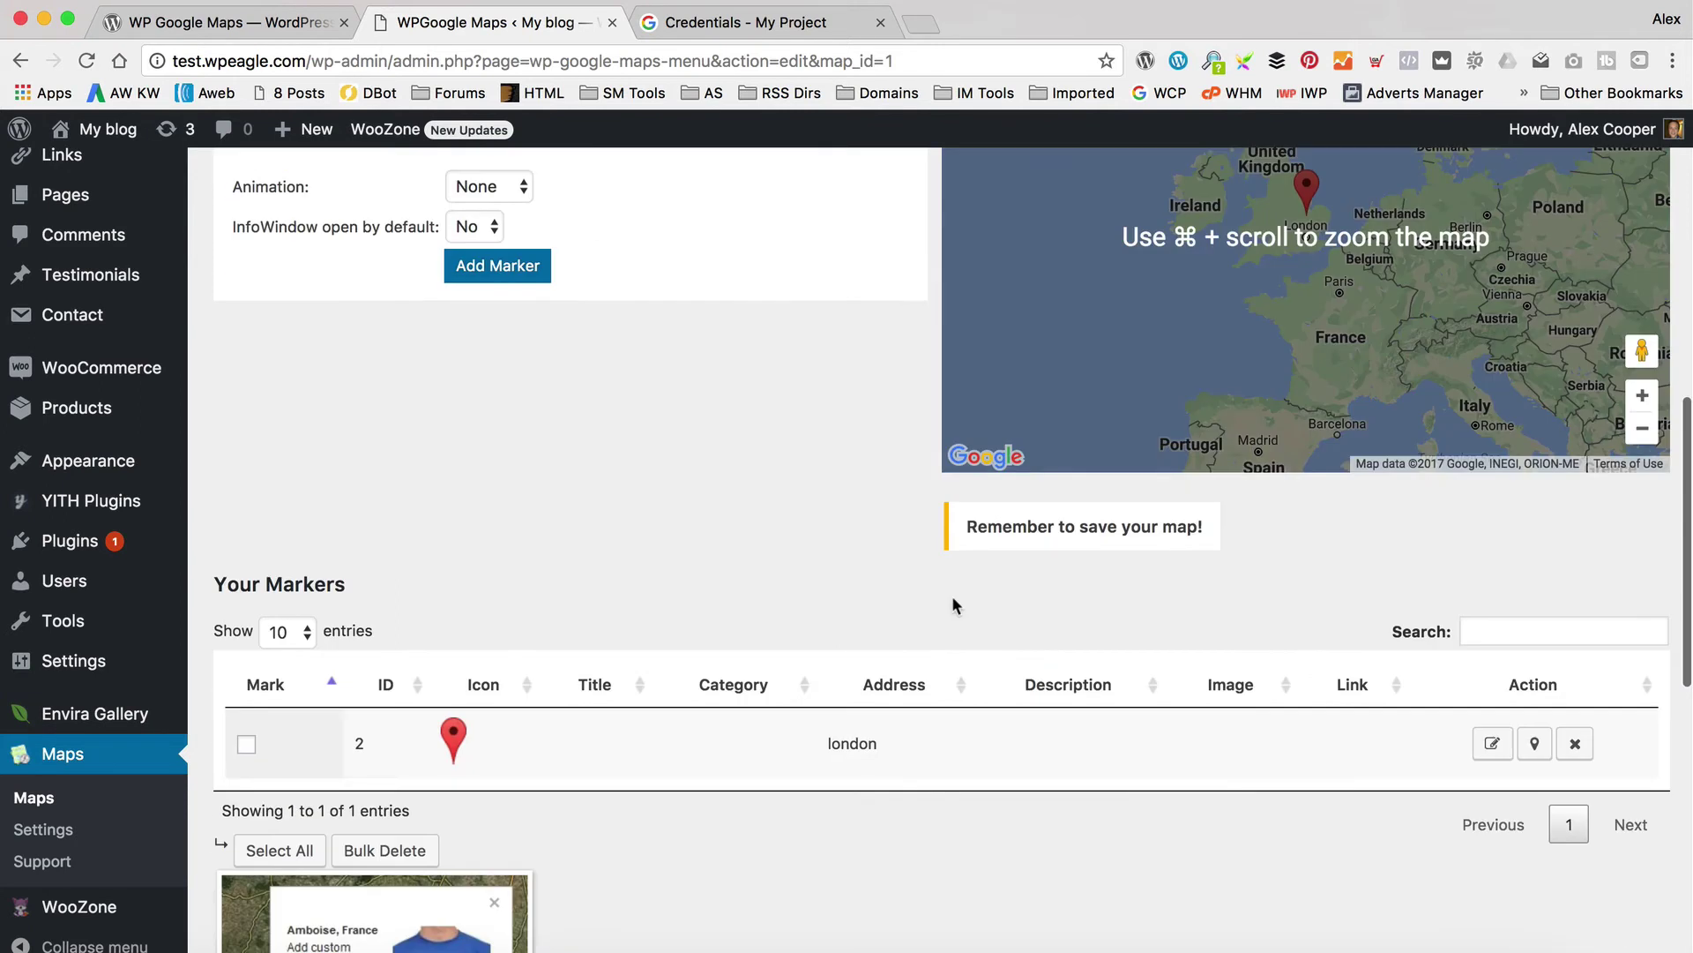
{"action": "scroll", "coordinate": [951, 595], "scroll_direction": "up", "scroll_amount": 3}
{"action": "left_click", "coordinate": [586, 267]}
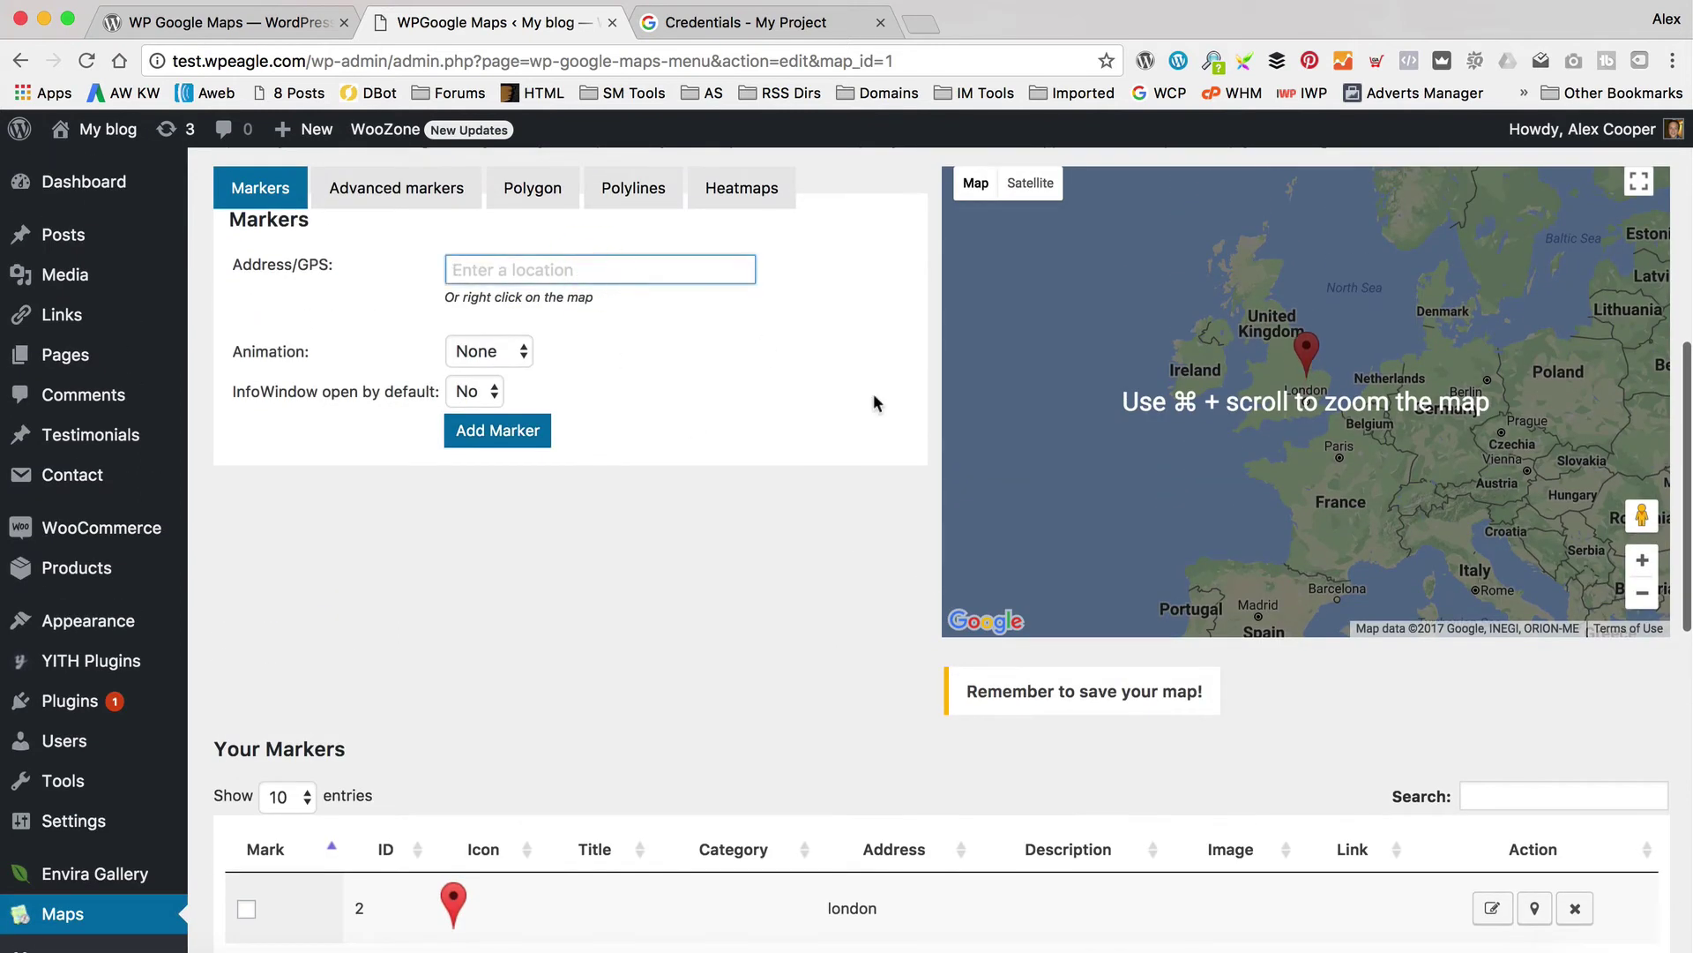
{"action": "type", "text": "Paris"}
{"action": "key", "text": "Tab"}
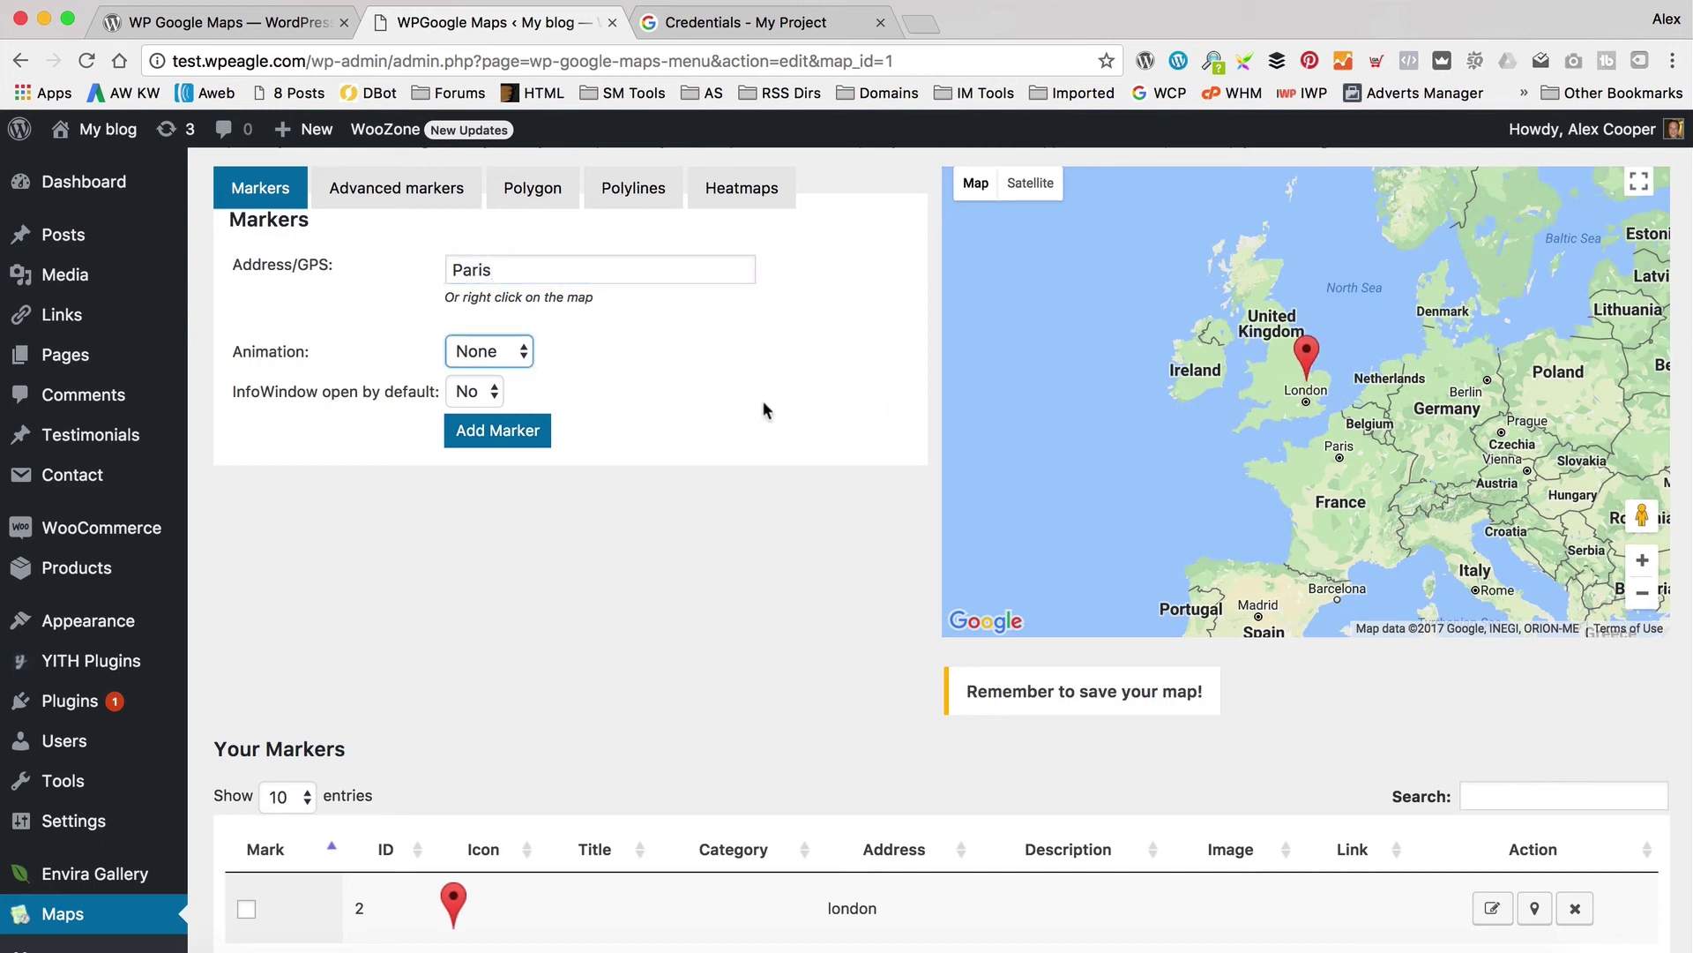
{"action": "left_click", "coordinate": [521, 352]}
{"action": "left_click", "coordinate": [512, 395]}
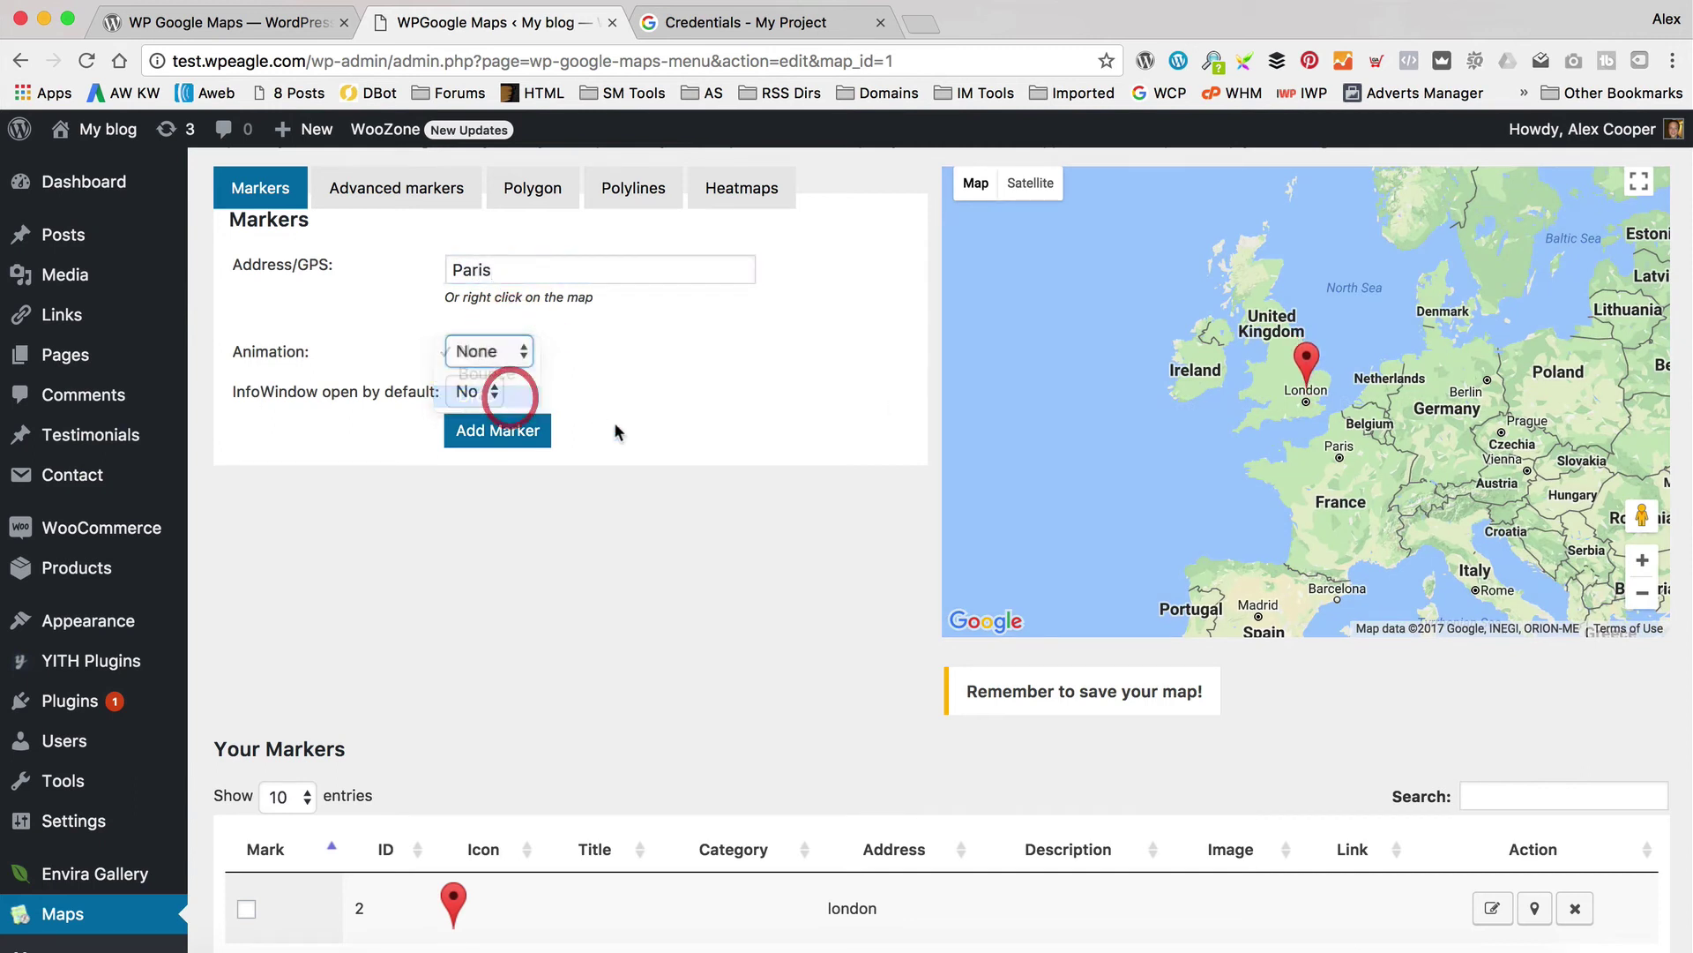
{"action": "left_click", "coordinate": [527, 432]}
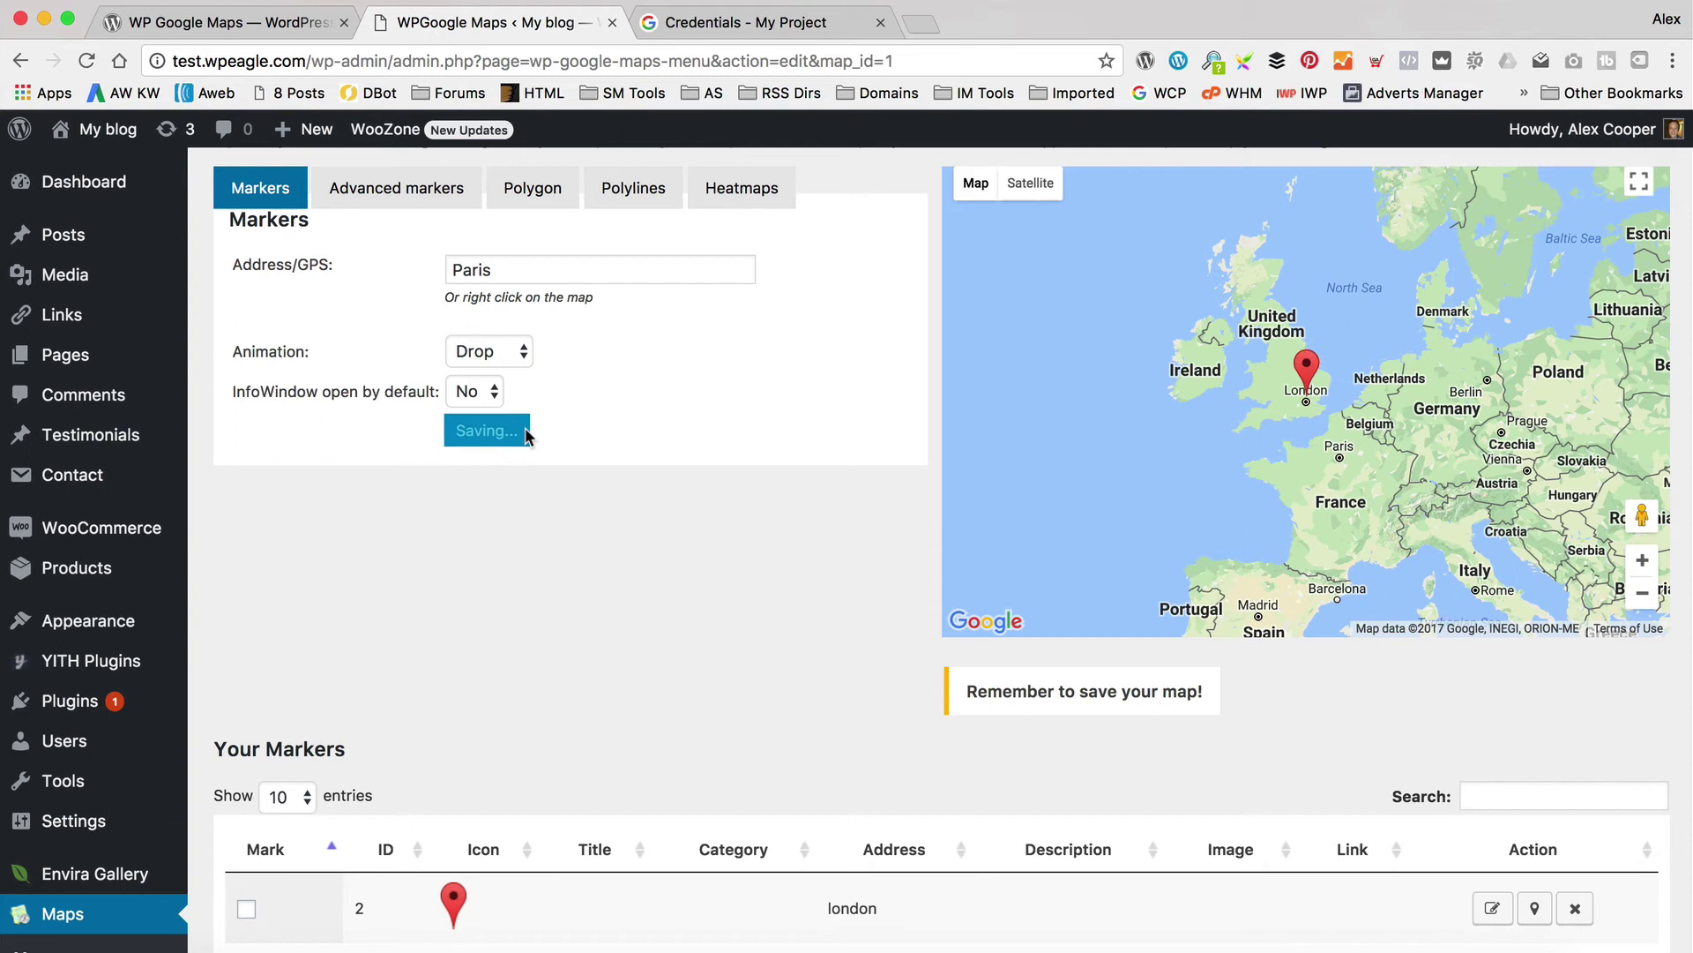
{"action": "scroll", "coordinate": [713, 495], "scroll_direction": "down", "scroll_amount": 5}
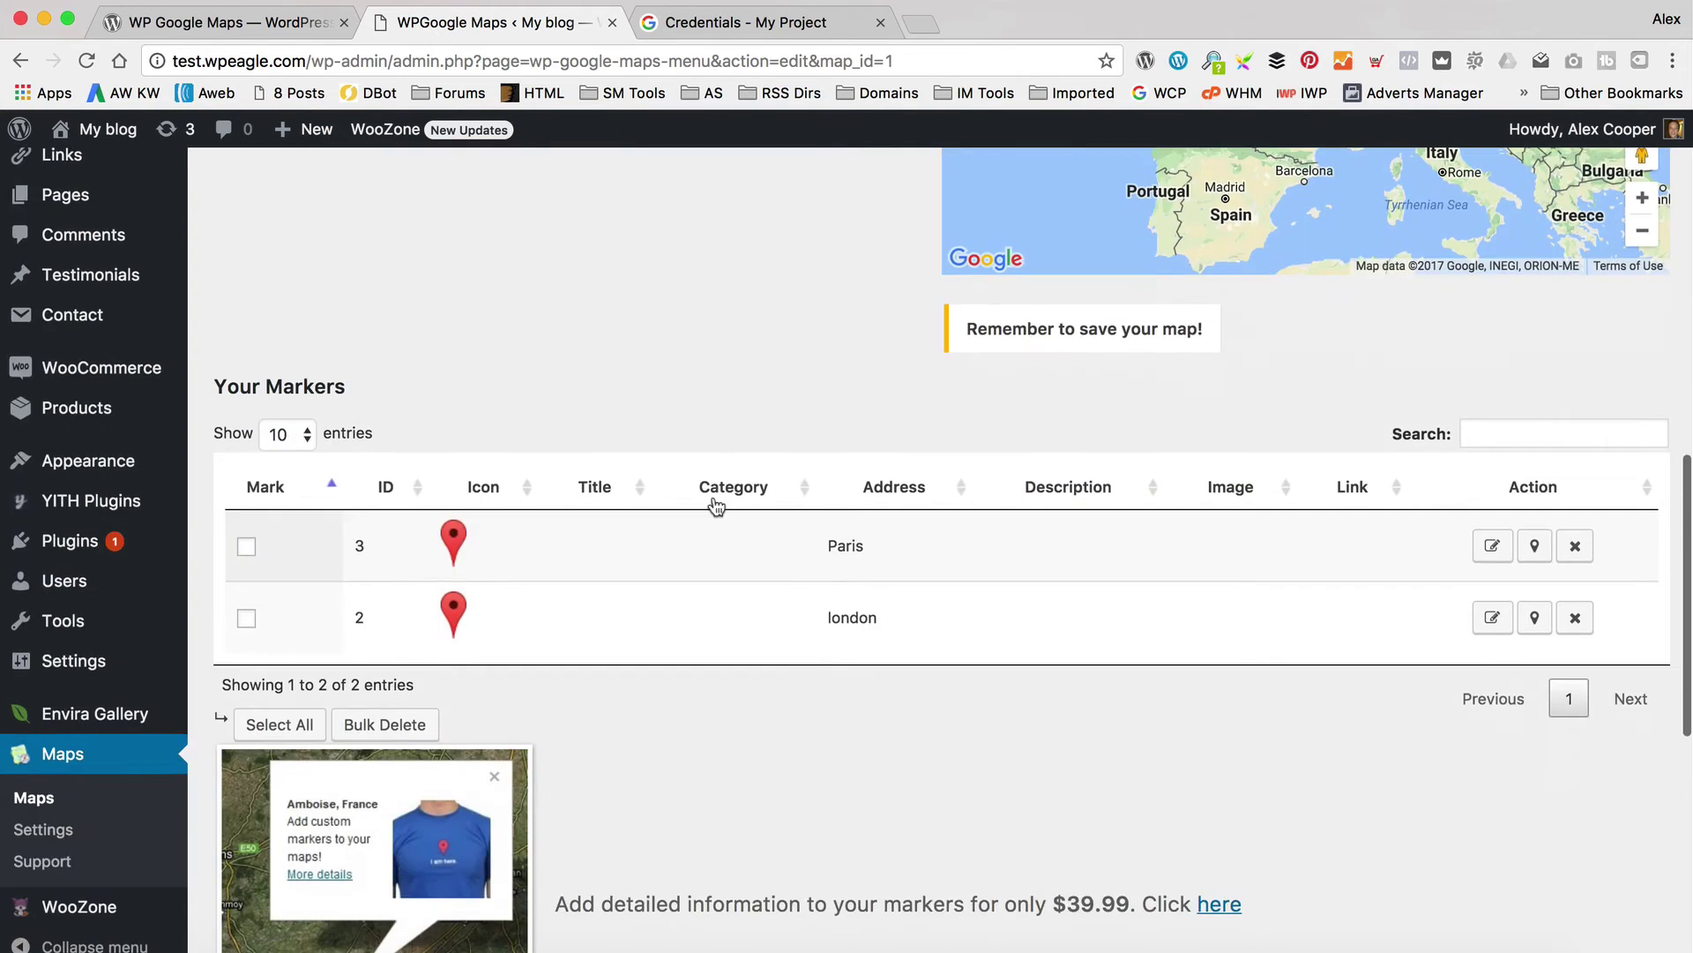
{"action": "scroll", "coordinate": [712, 503], "scroll_direction": "down", "scroll_amount": 8}
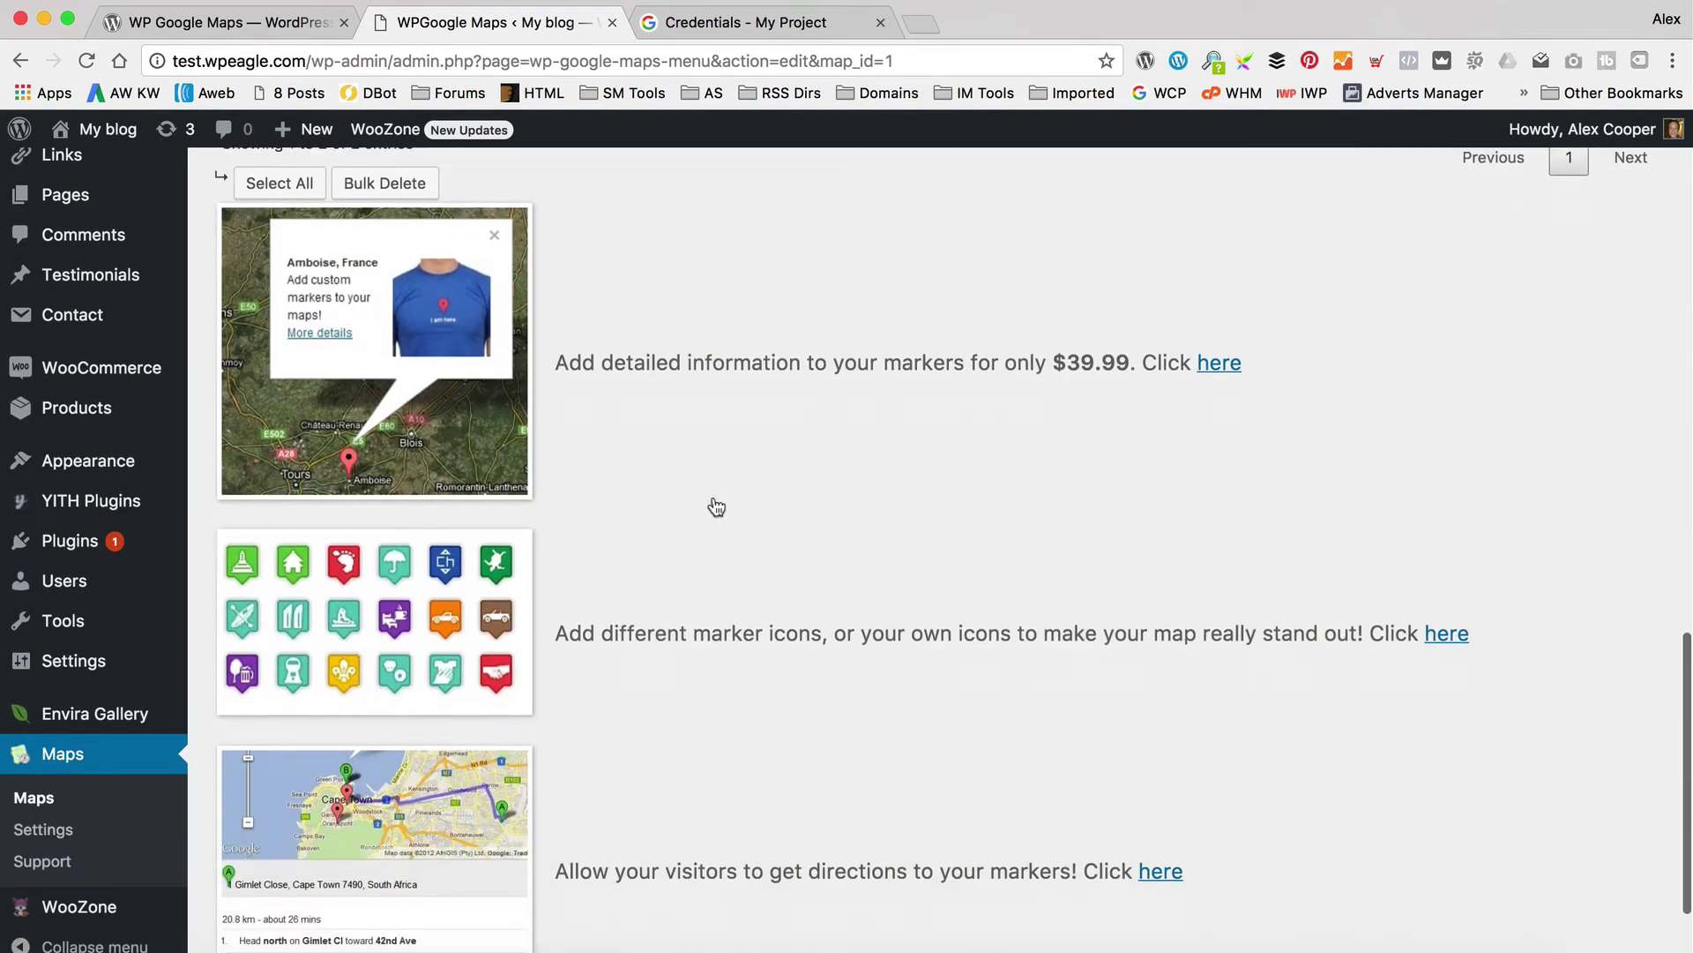
{"action": "scroll", "coordinate": [716, 506], "scroll_direction": "up", "scroll_amount": 5}
{"action": "scroll", "coordinate": [714, 503], "scroll_direction": "up", "scroll_amount": 4}
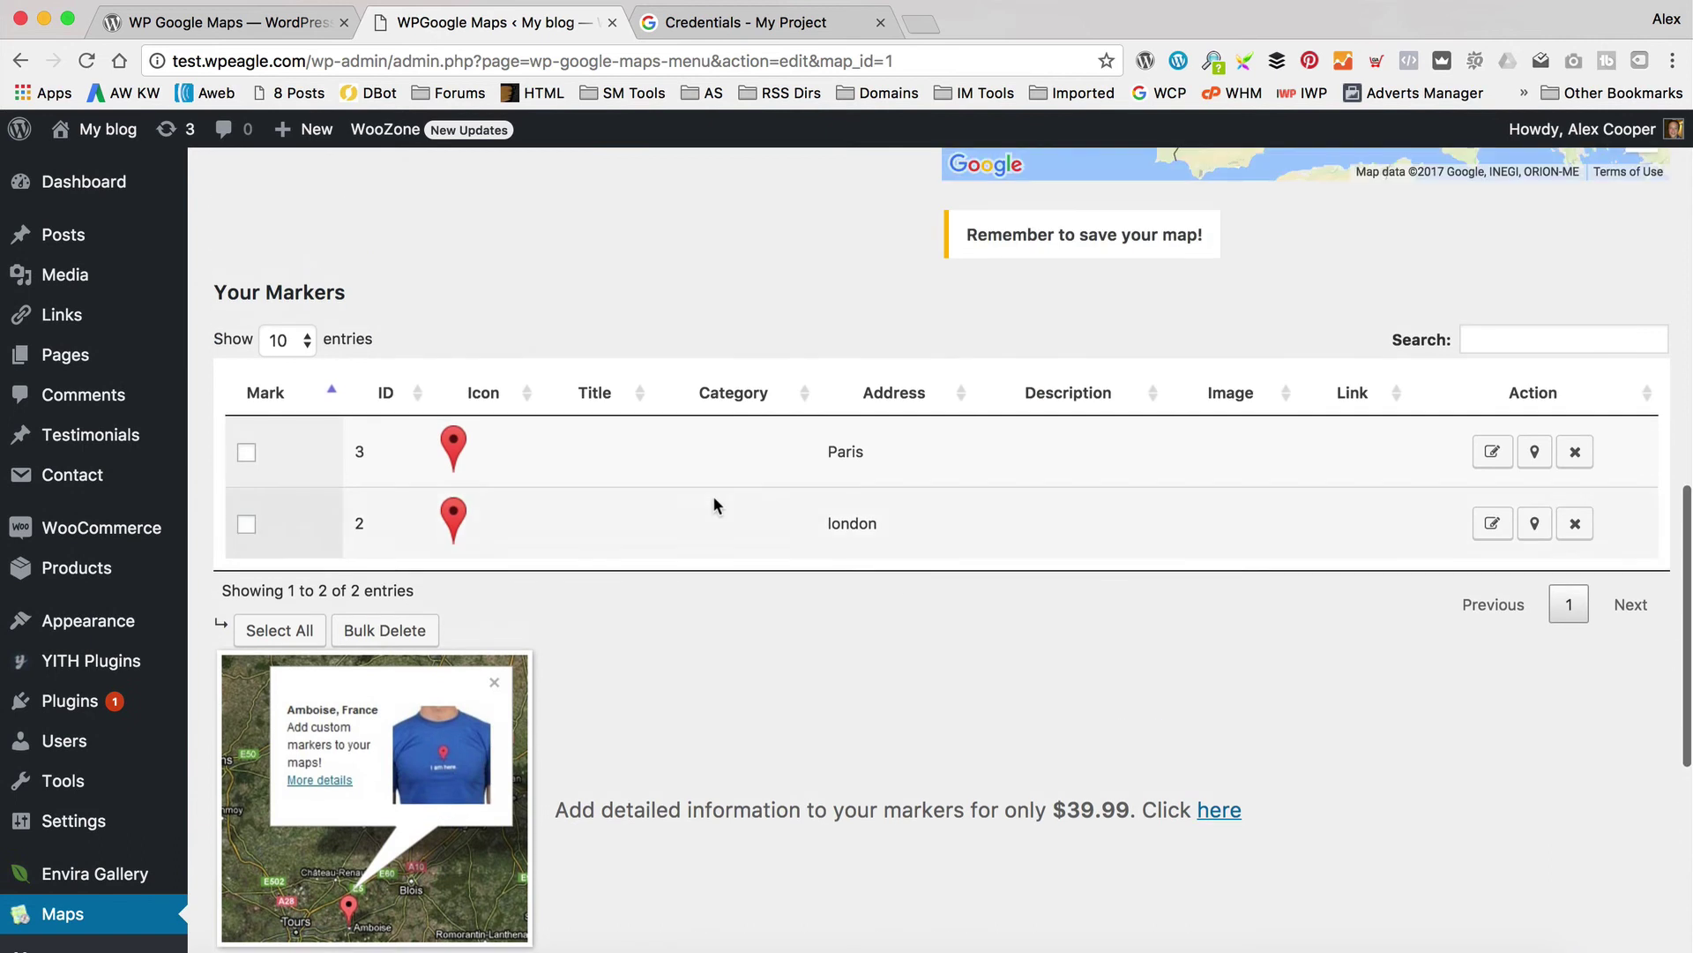
{"action": "scroll", "coordinate": [714, 503], "scroll_direction": "down", "scroll_amount": 3}
{"action": "scroll", "coordinate": [715, 503], "scroll_direction": "down", "scroll_amount": 3}
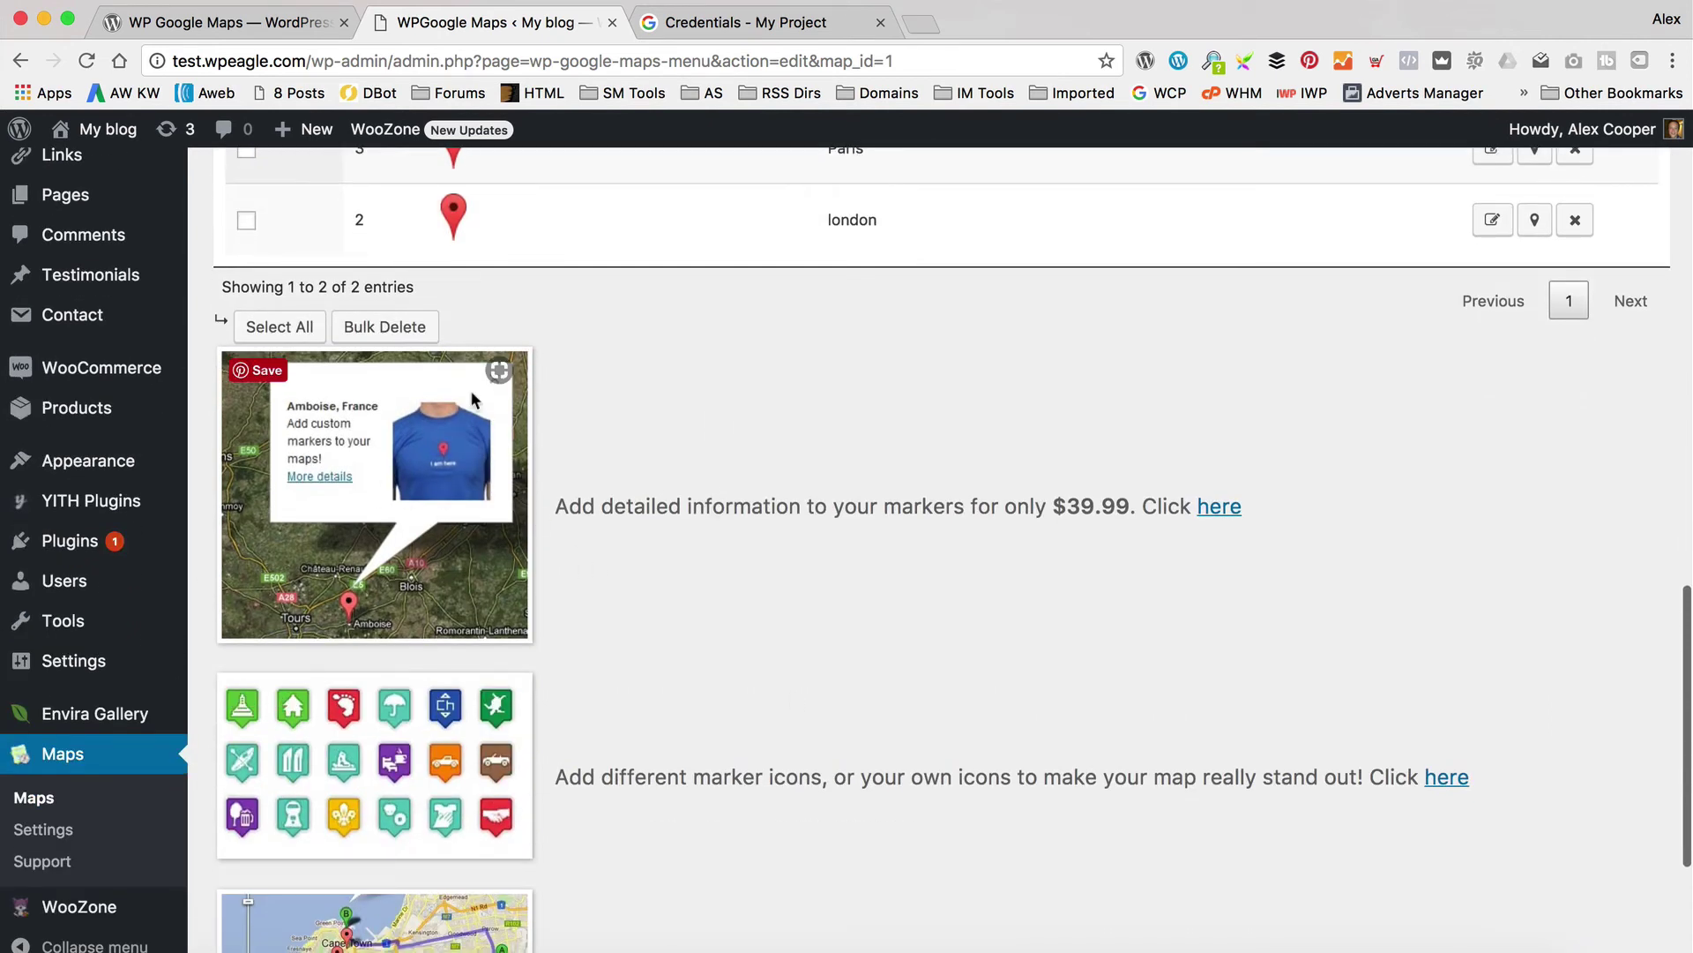
{"action": "scroll", "coordinate": [456, 586], "scroll_direction": "down", "scroll_amount": 2}
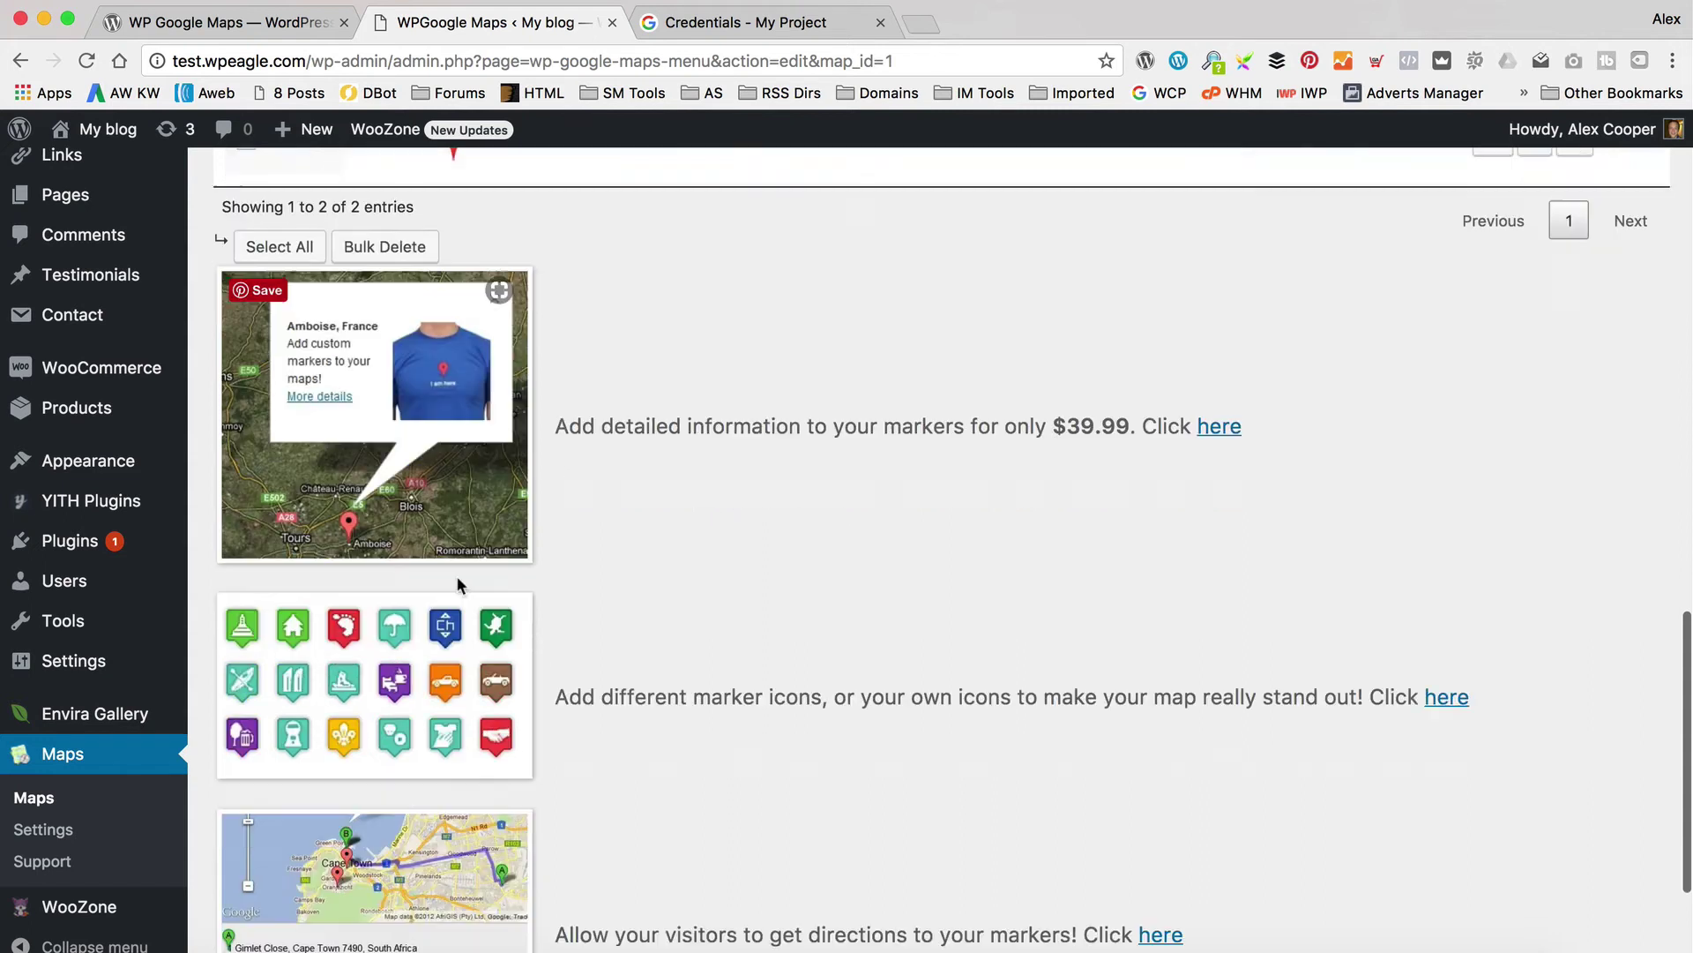
{"action": "scroll", "coordinate": [709, 643], "scroll_direction": "down", "scroll_amount": 1}
{"action": "scroll", "coordinate": [820, 573], "scroll_direction": "up", "scroll_amount": 20}
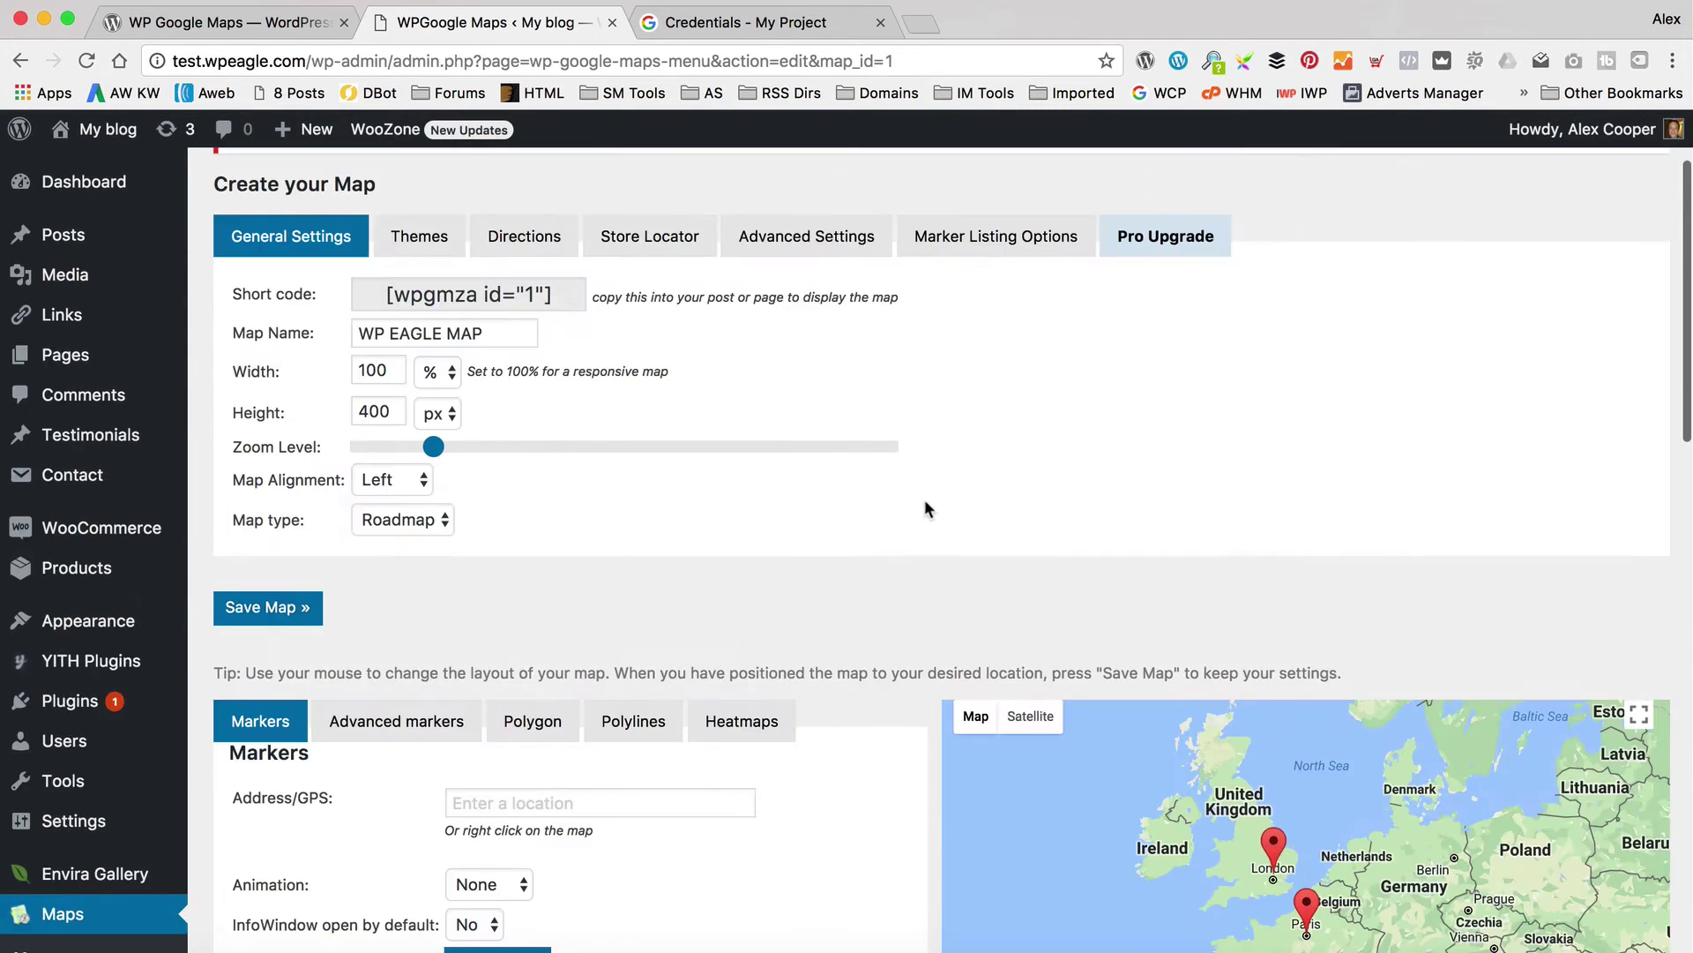
{"action": "scroll", "coordinate": [882, 501], "scroll_direction": "down", "scroll_amount": 3}
{"action": "left_click", "coordinate": [269, 348]}
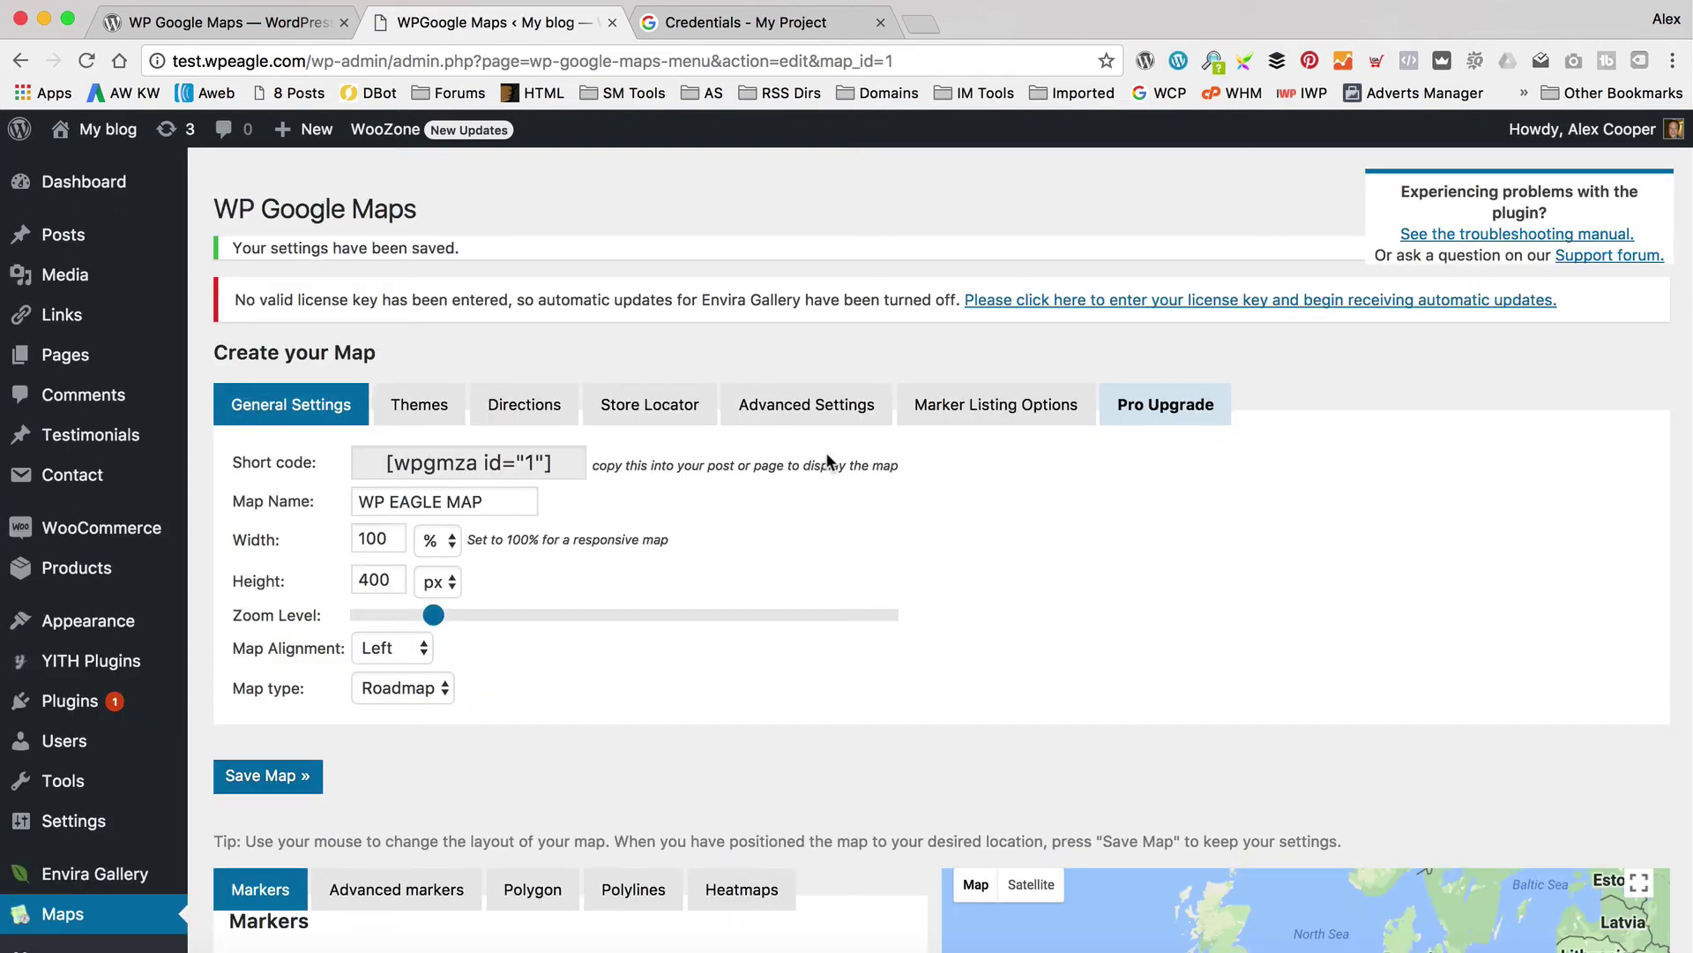
{"action": "scroll", "coordinate": [826, 459], "scroll_direction": "down", "scroll_amount": 3}
{"action": "scroll", "coordinate": [825, 460], "scroll_direction": "down", "scroll_amount": 8}
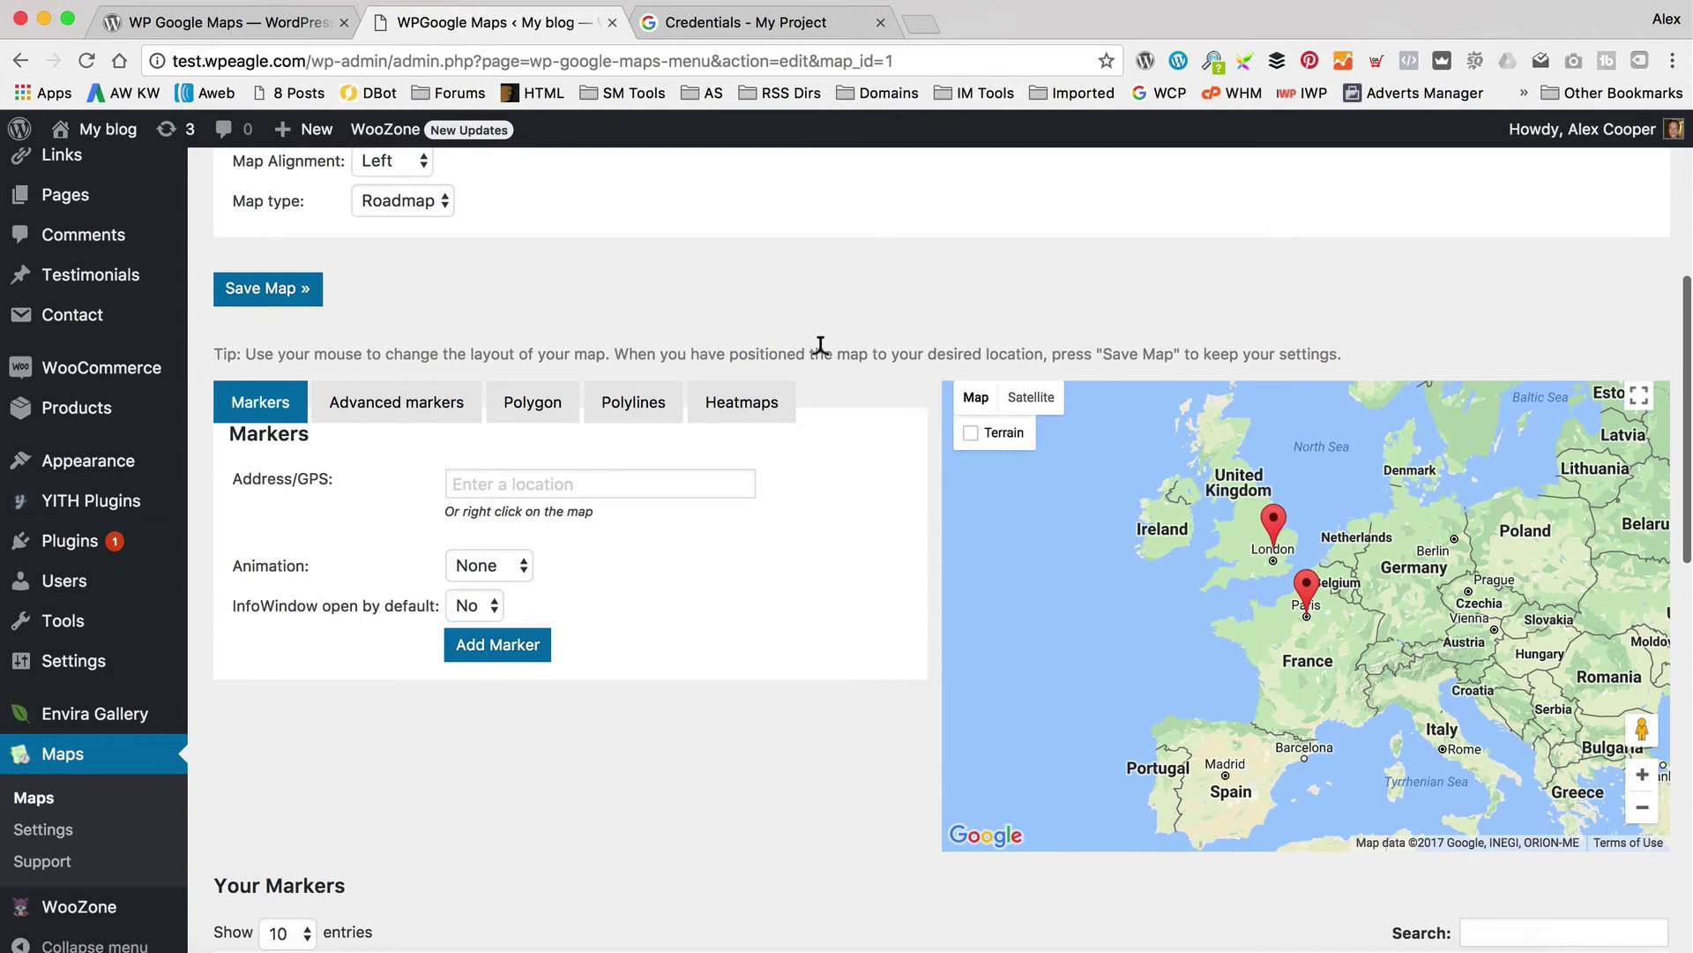
{"action": "scroll", "coordinate": [1228, 594], "scroll_direction": "up", "scroll_amount": 2}
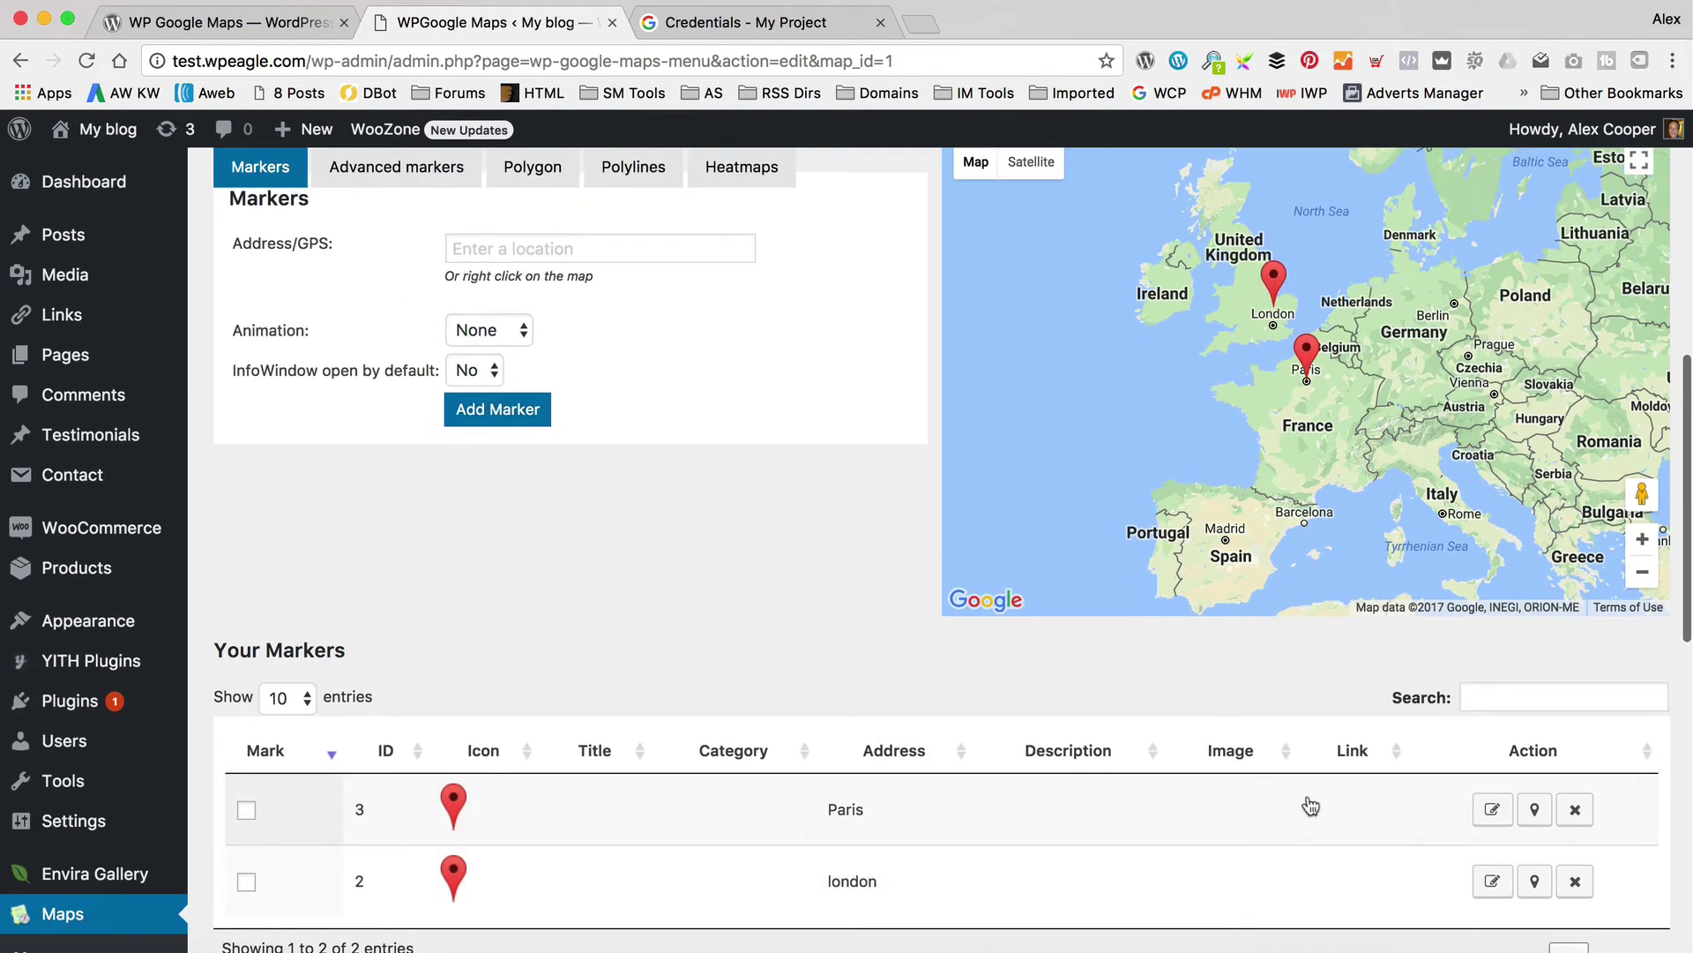
Review the London marker's settings and address, then bring up the Advanced markers section
{"action": "left_click", "coordinate": [1495, 885]}
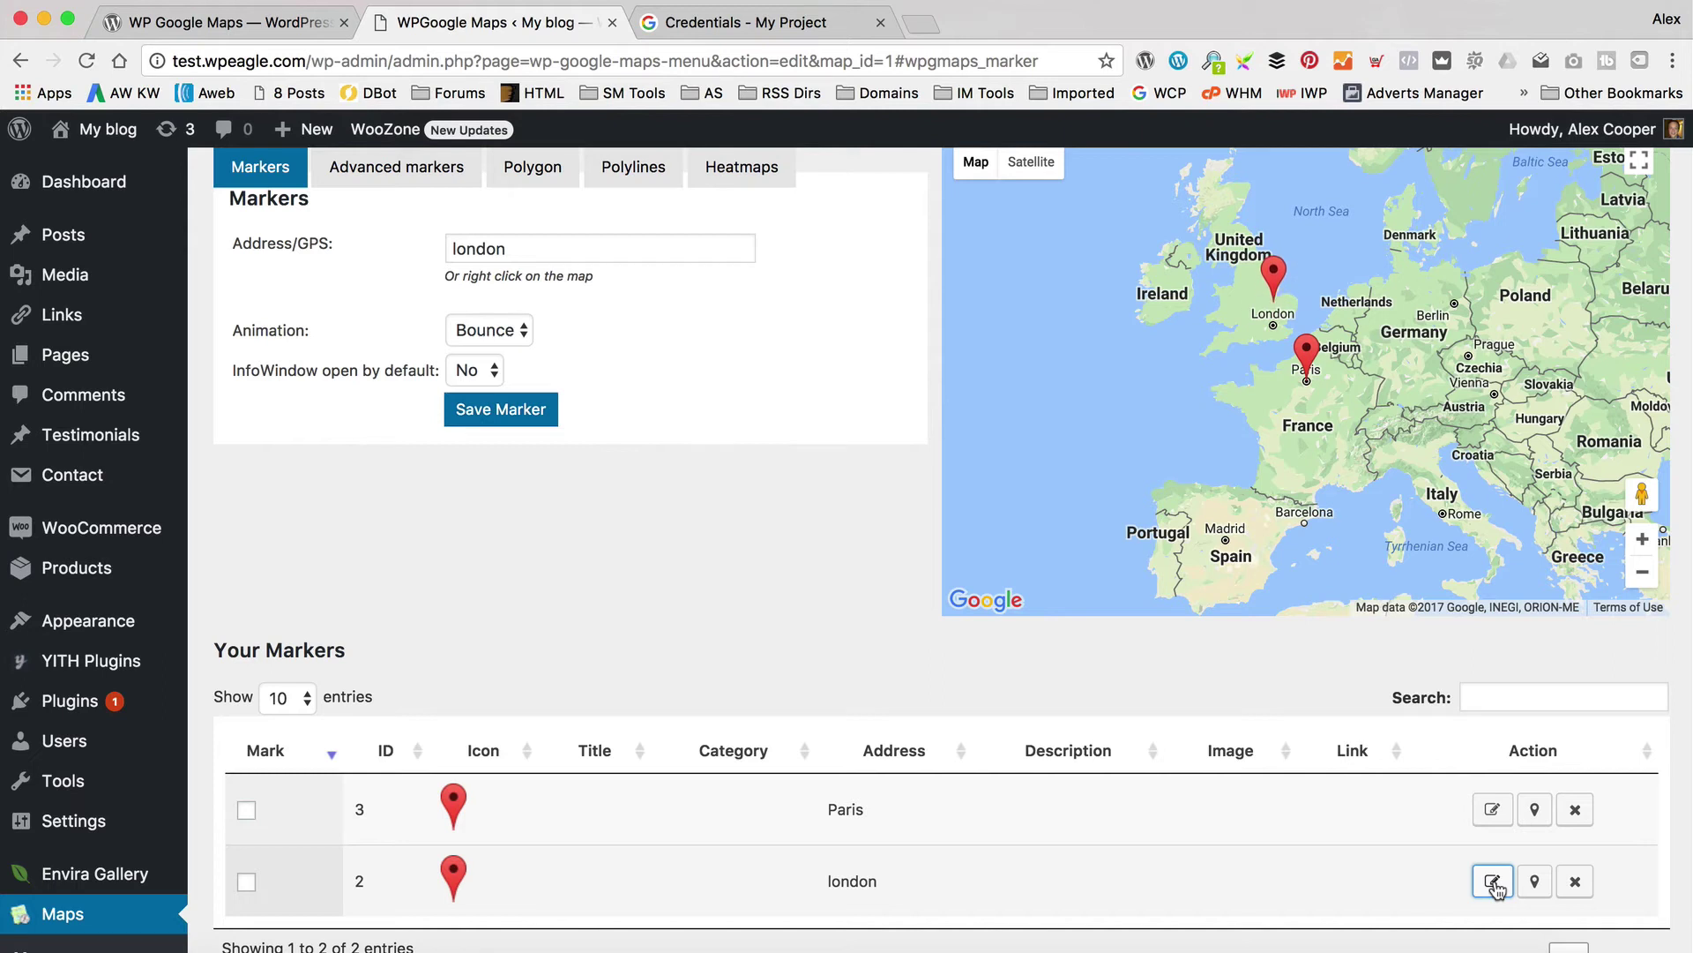
{"action": "scroll", "coordinate": [1412, 811], "scroll_direction": "down", "scroll_amount": 4}
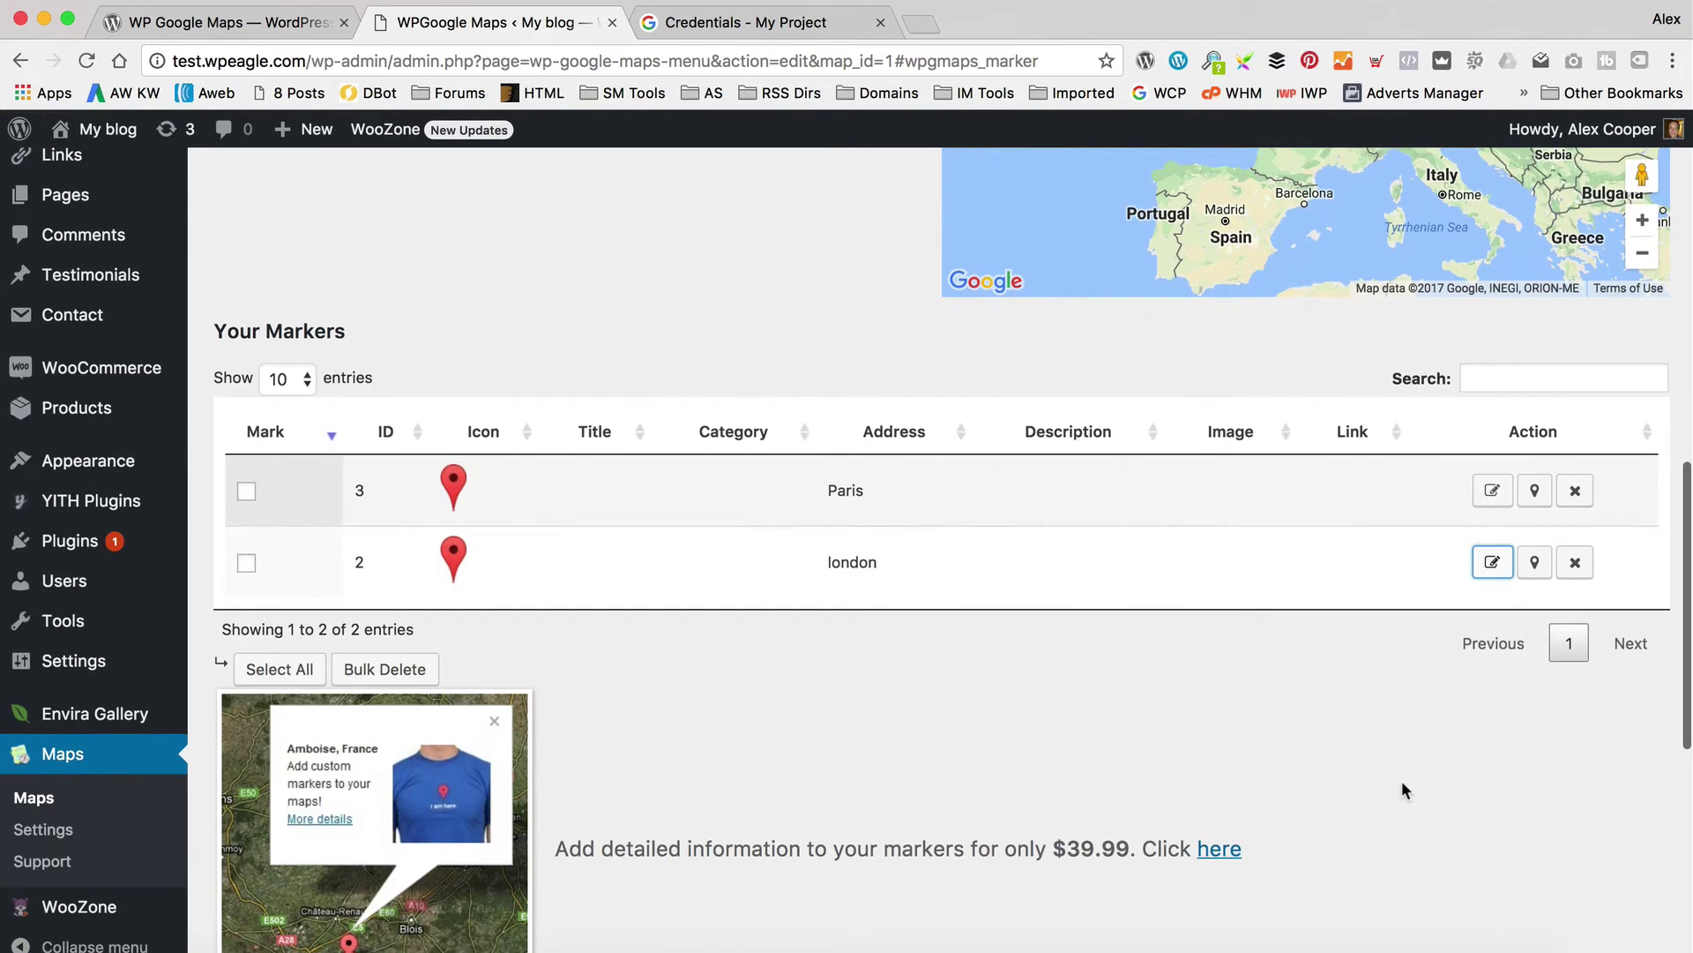
{"action": "left_click", "coordinate": [1492, 559]}
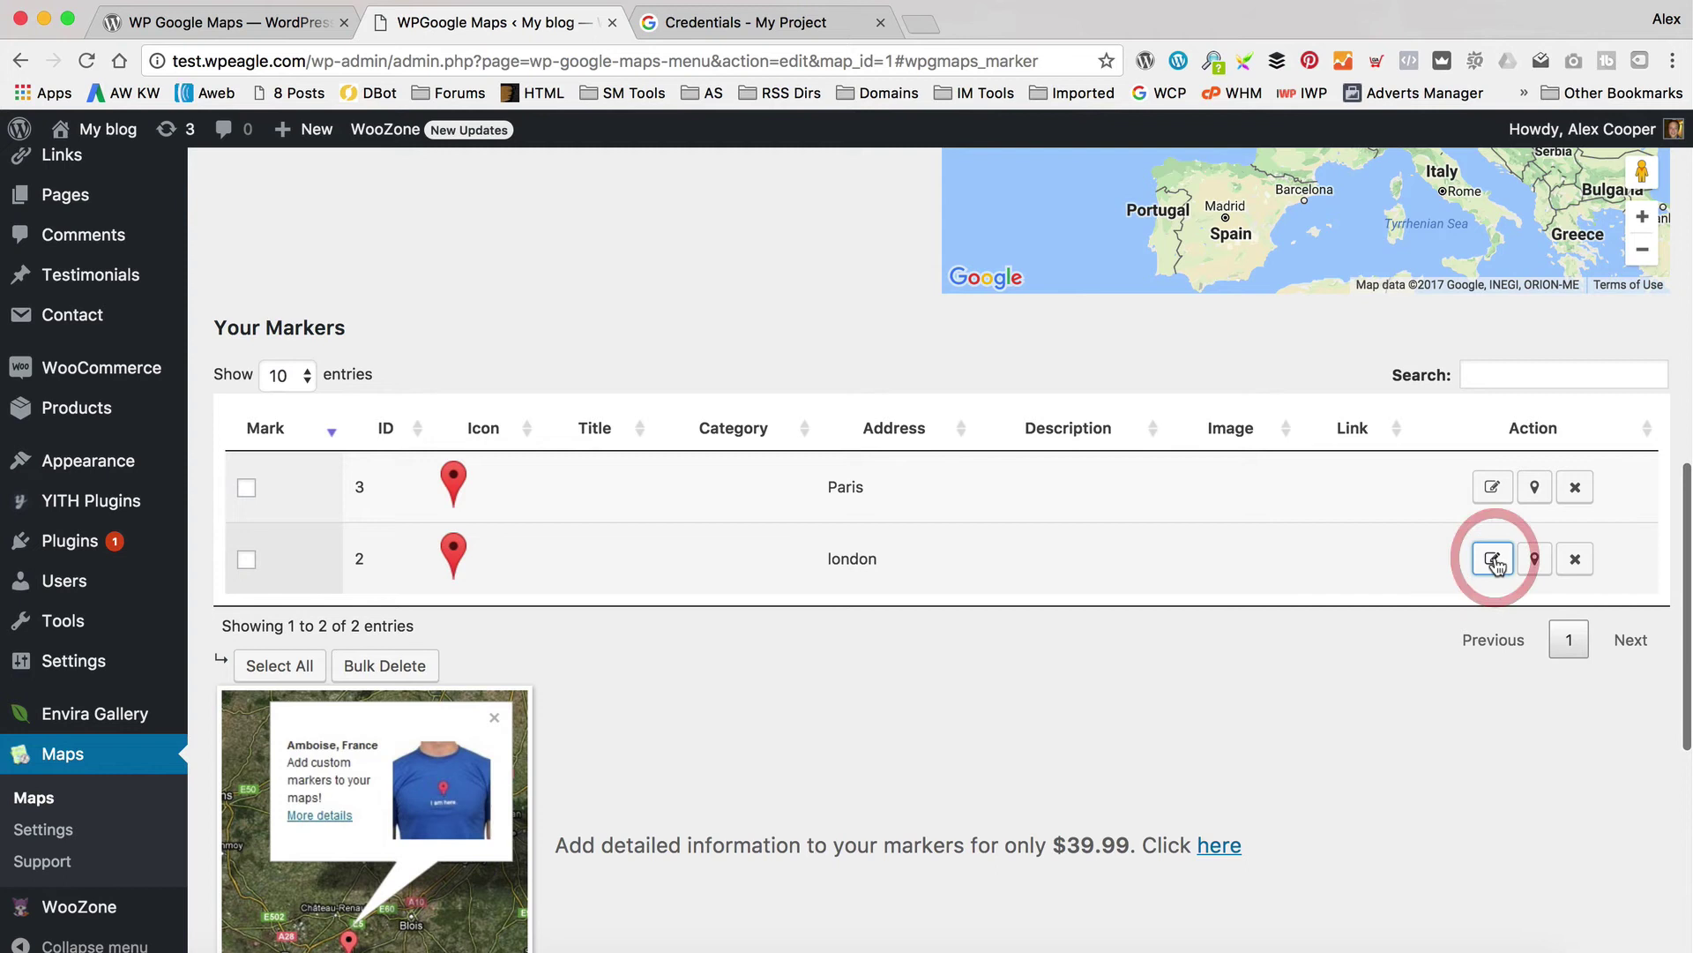
{"action": "scroll", "coordinate": [1493, 562], "scroll_direction": "up", "scroll_amount": 6}
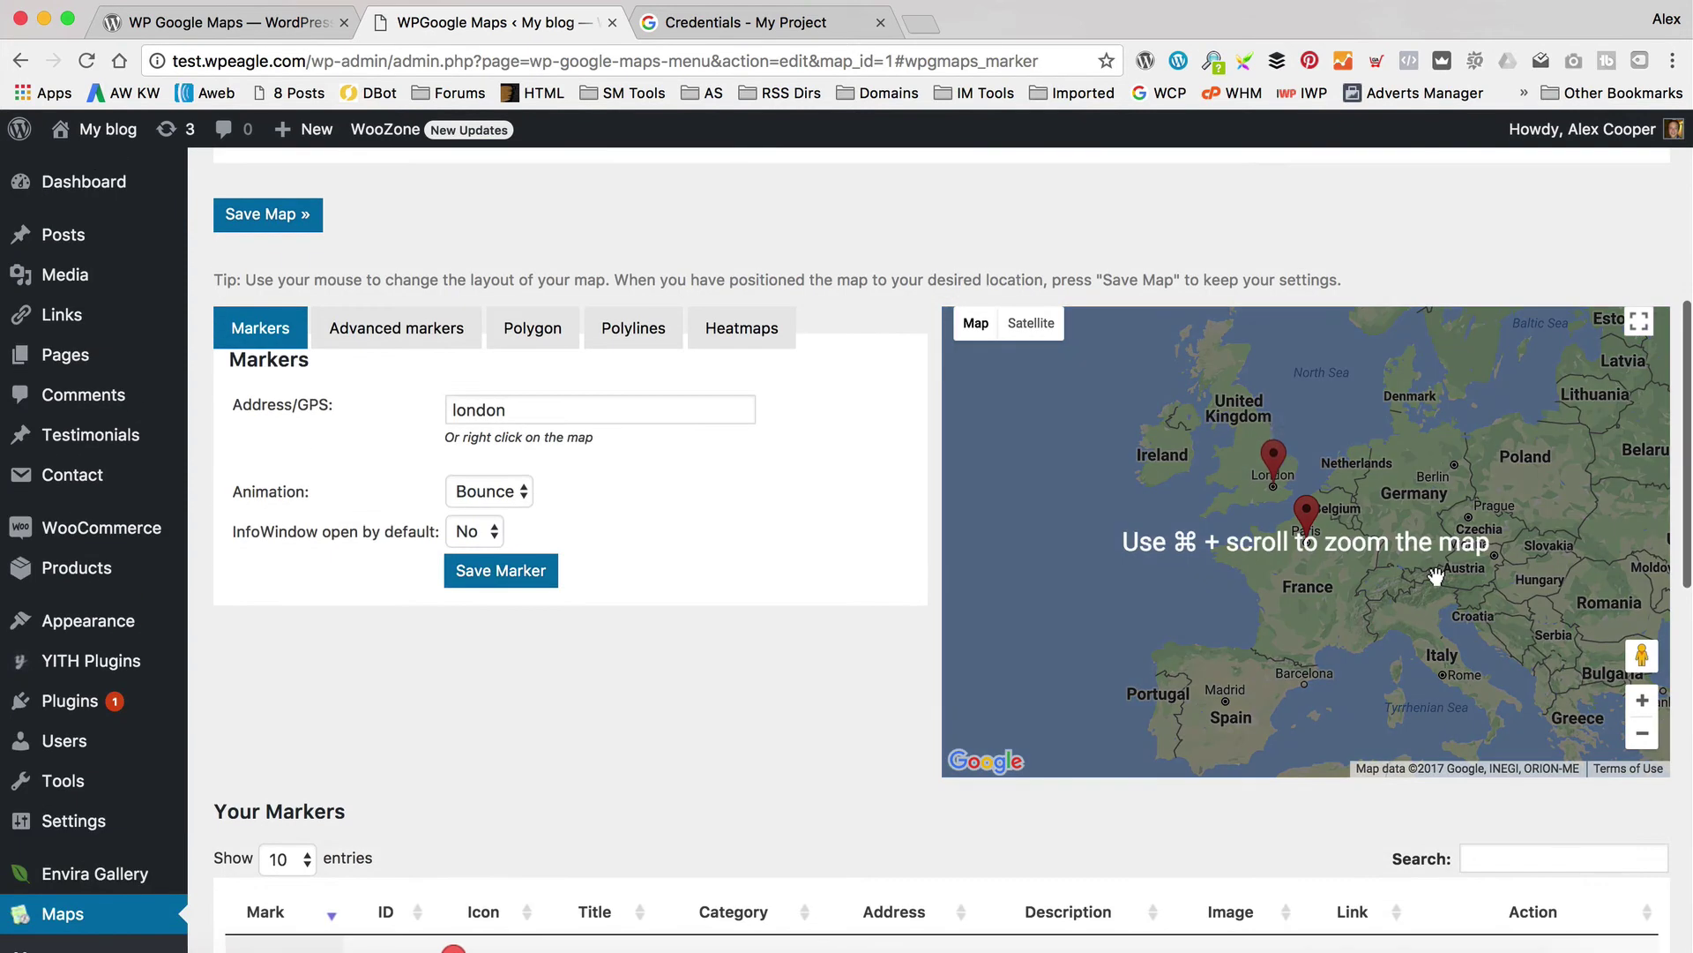
{"action": "left_click", "coordinate": [519, 397]}
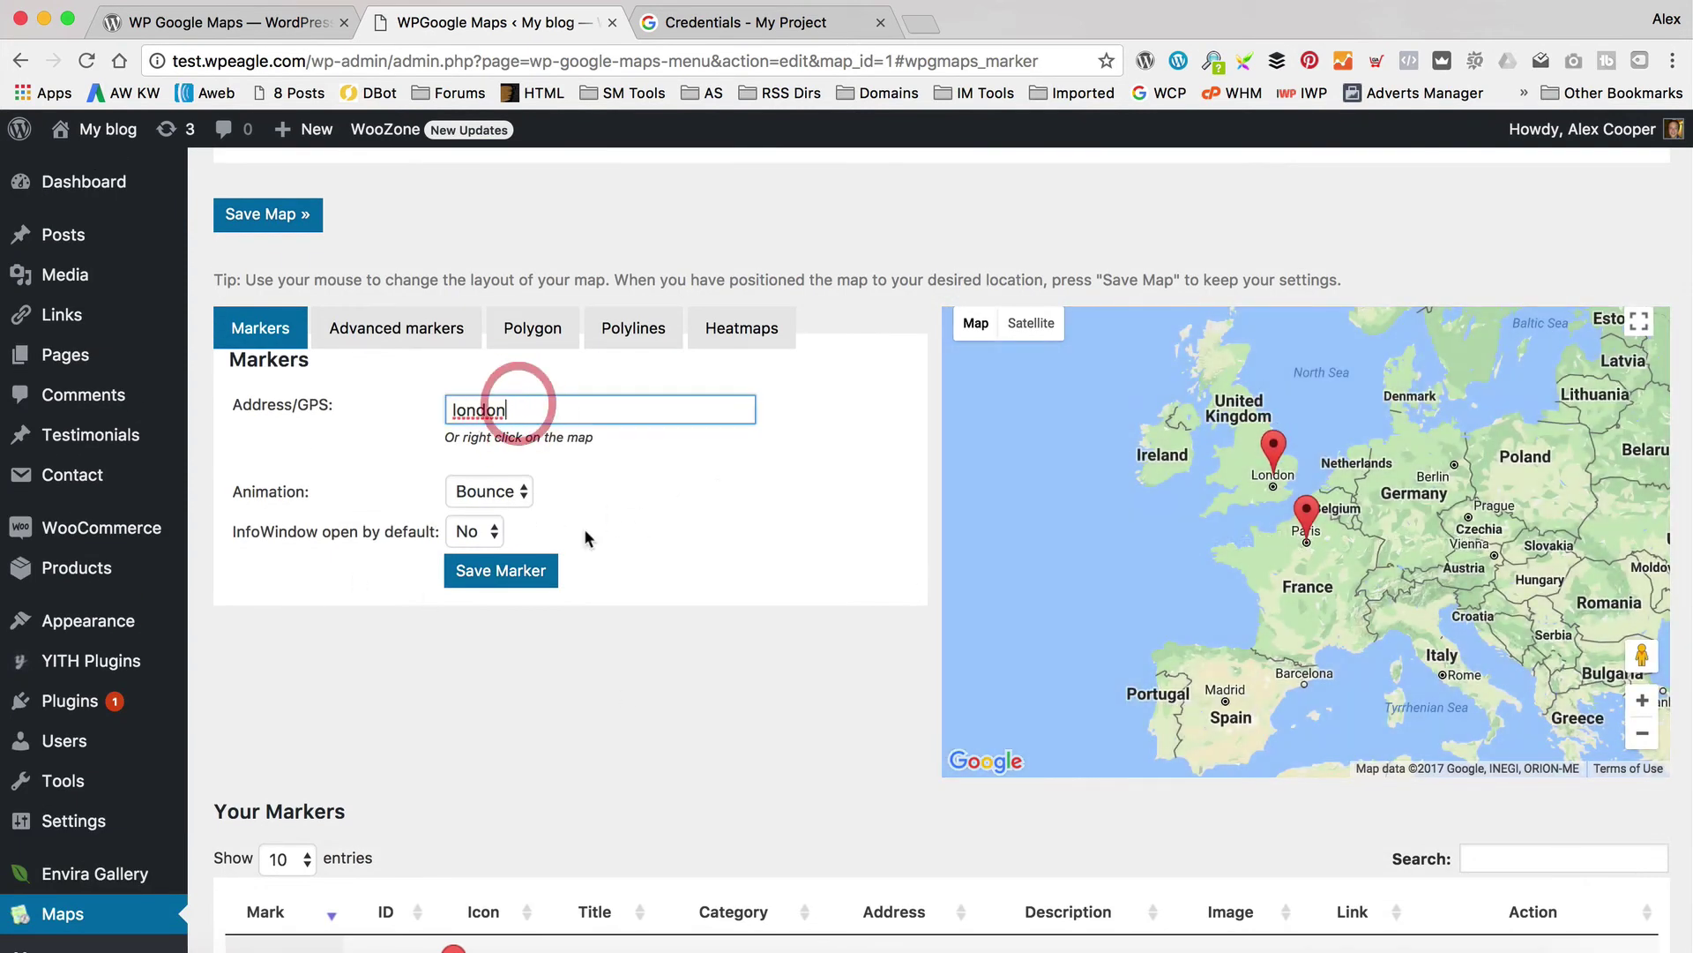
{"action": "left_click", "coordinate": [394, 330]}
{"action": "left_click", "coordinate": [729, 414]}
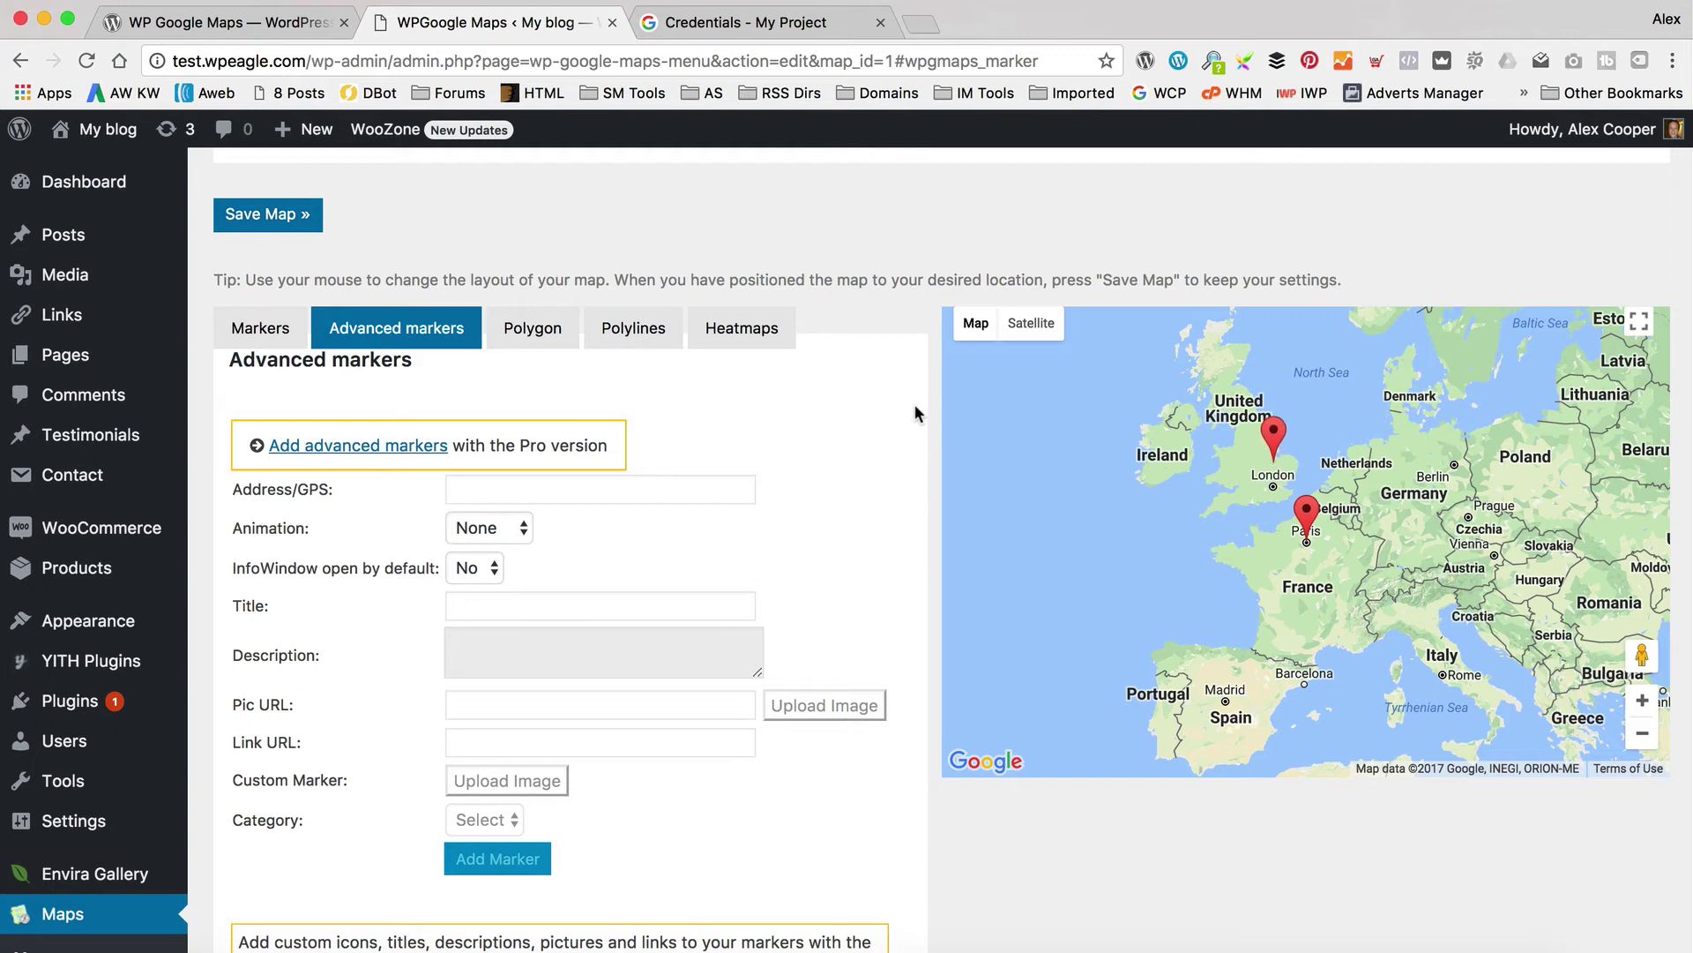
Start a new polygon on the map and name it Eagle Polygon
{"action": "left_click", "coordinate": [530, 330]}
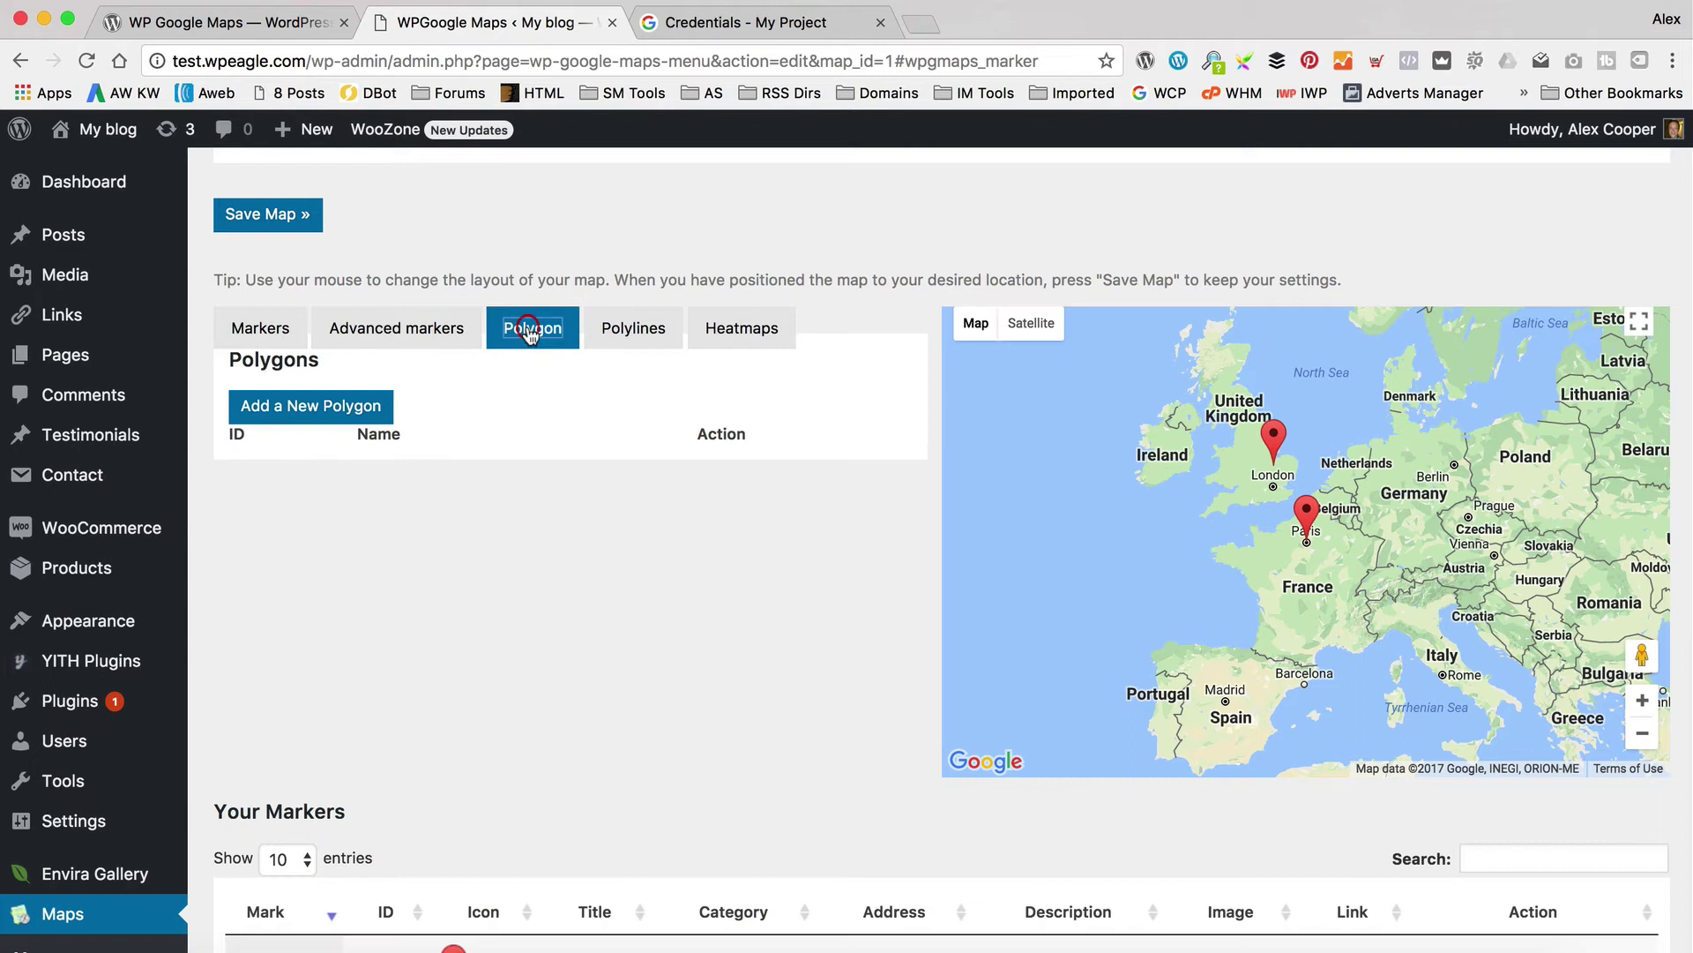
{"action": "left_click", "coordinate": [253, 421]}
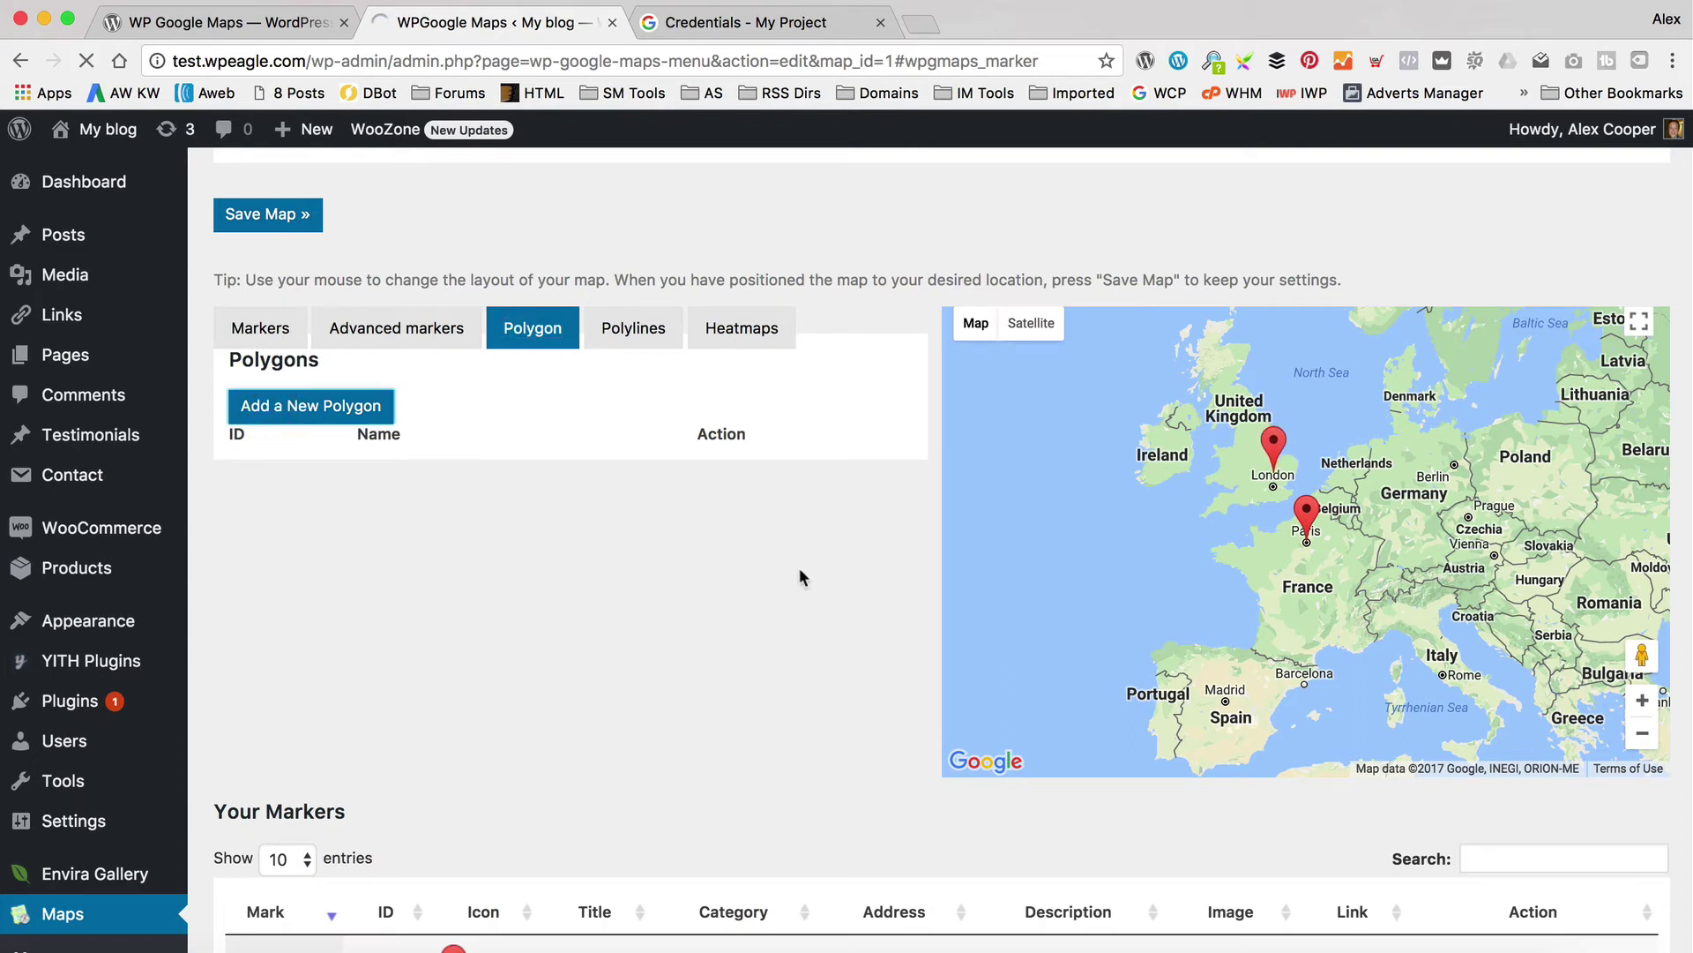
{"action": "scroll", "coordinate": [799, 577], "scroll_direction": "down", "scroll_amount": 3}
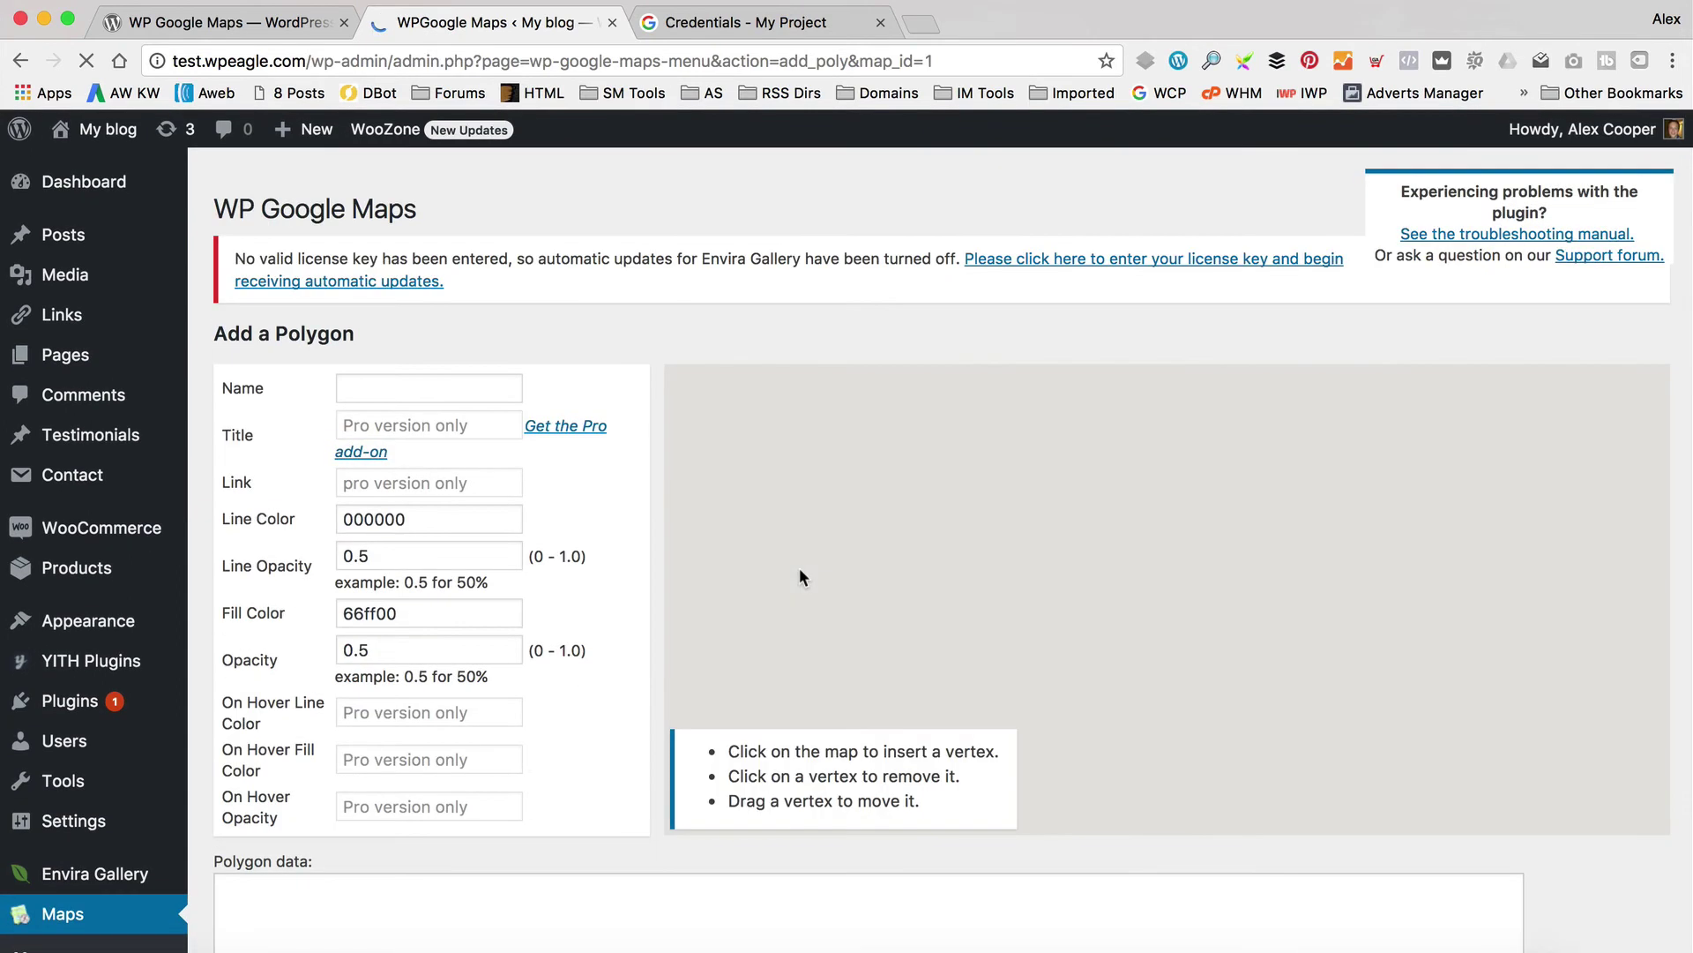
{"action": "left_click", "coordinate": [453, 386]}
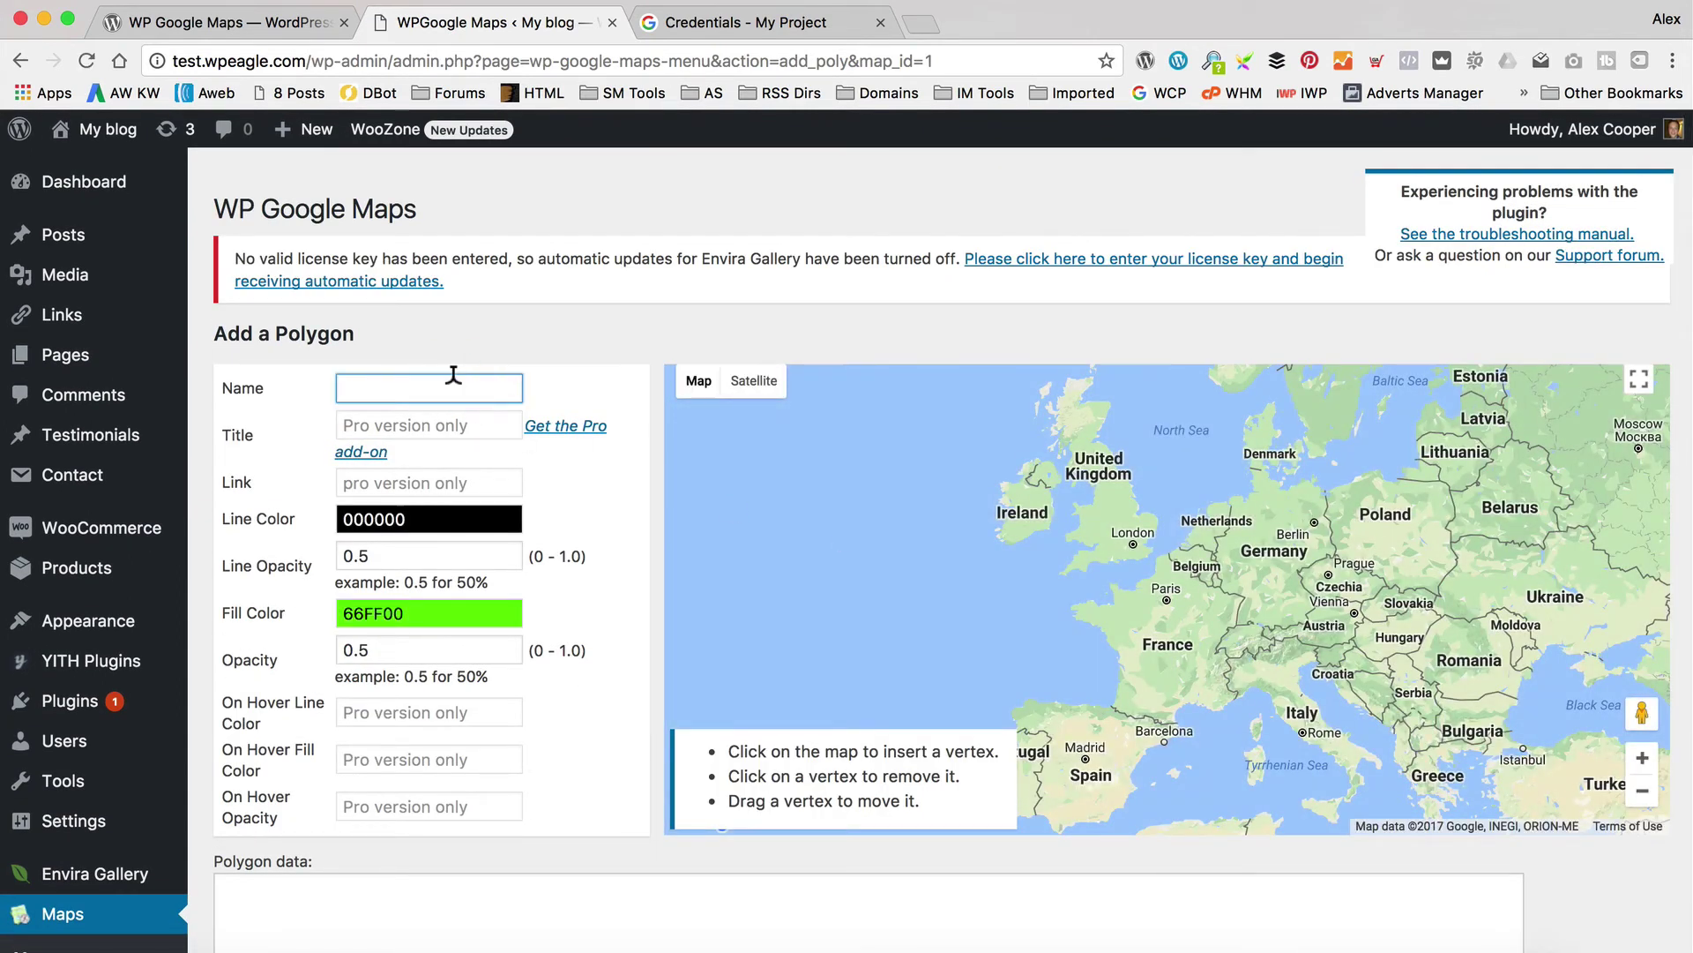
{"action": "type", "text": "PO"}
{"action": "key", "text": "Tab"}
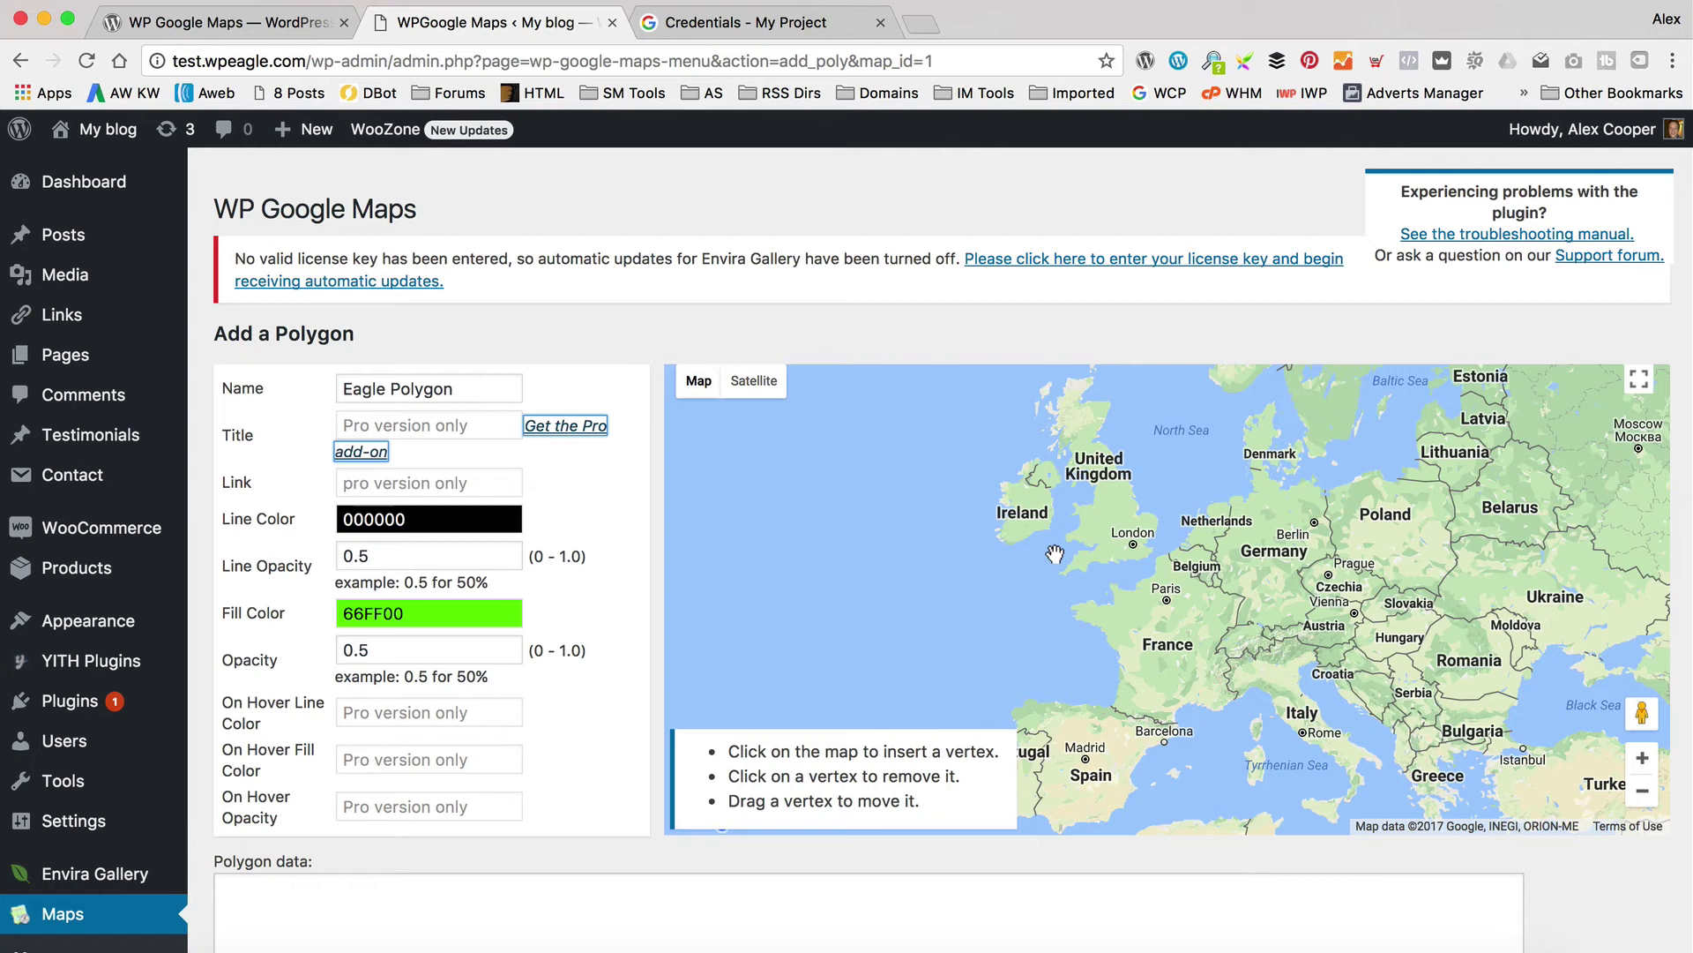
Place four polygon vertices: west of Ireland, London, southern Italy and the Atlantic southwest
{"action": "left_click", "coordinate": [957, 553]}
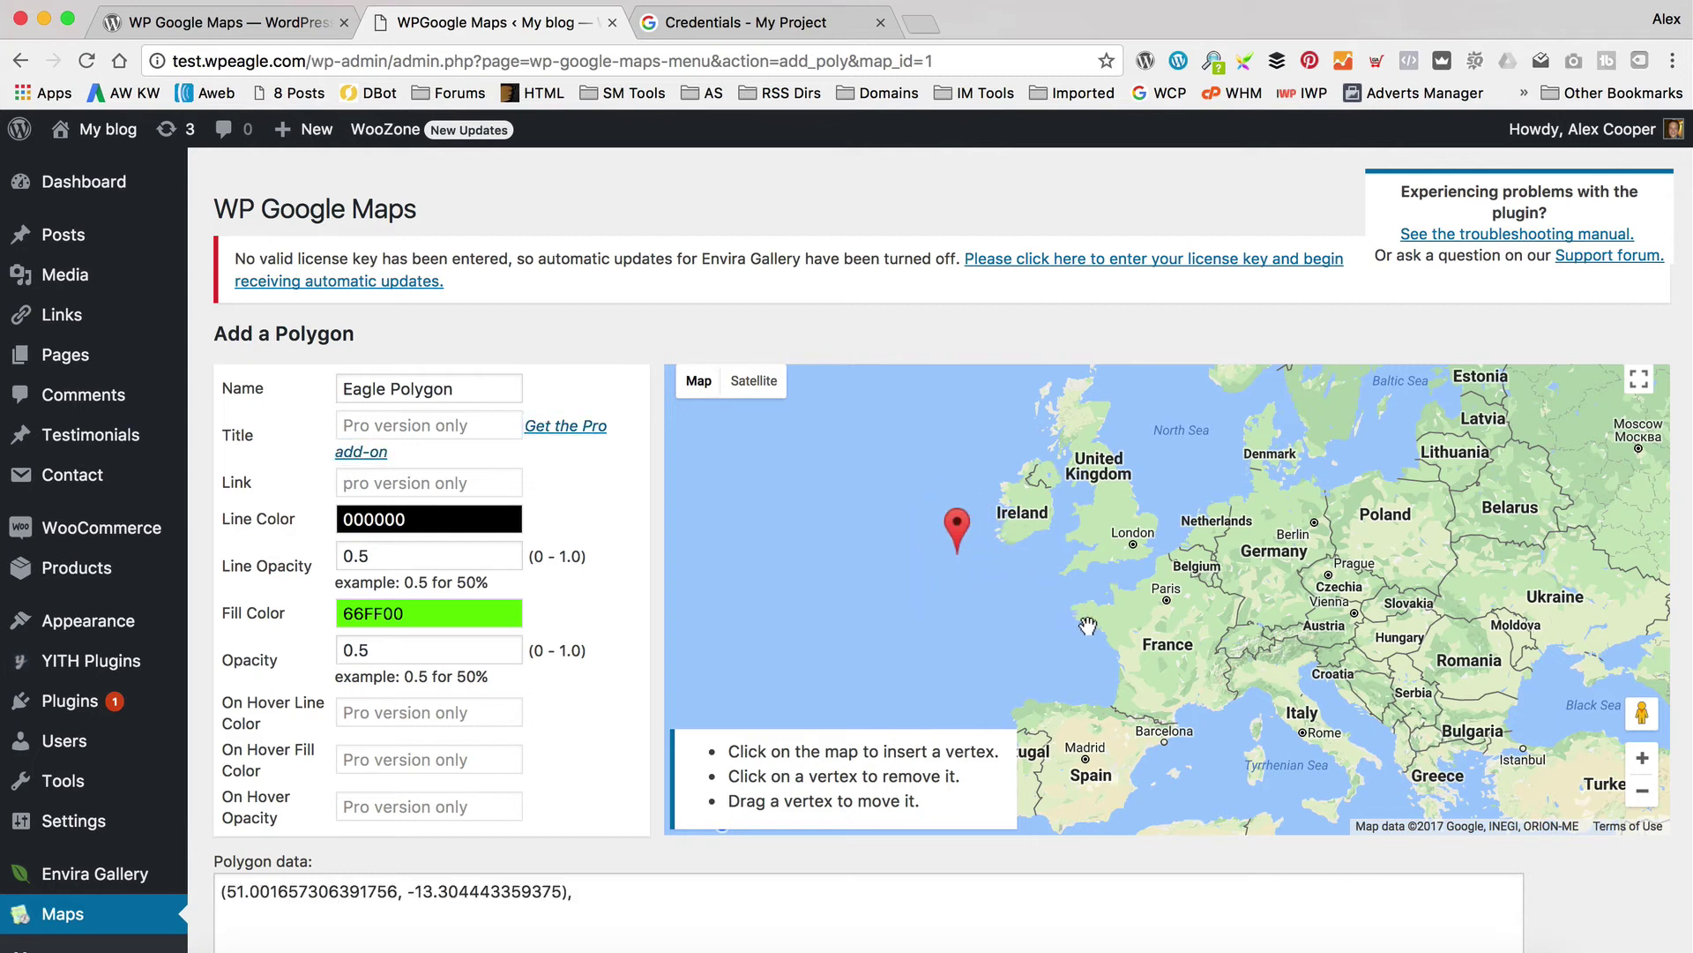
{"action": "left_click", "coordinate": [1102, 558]}
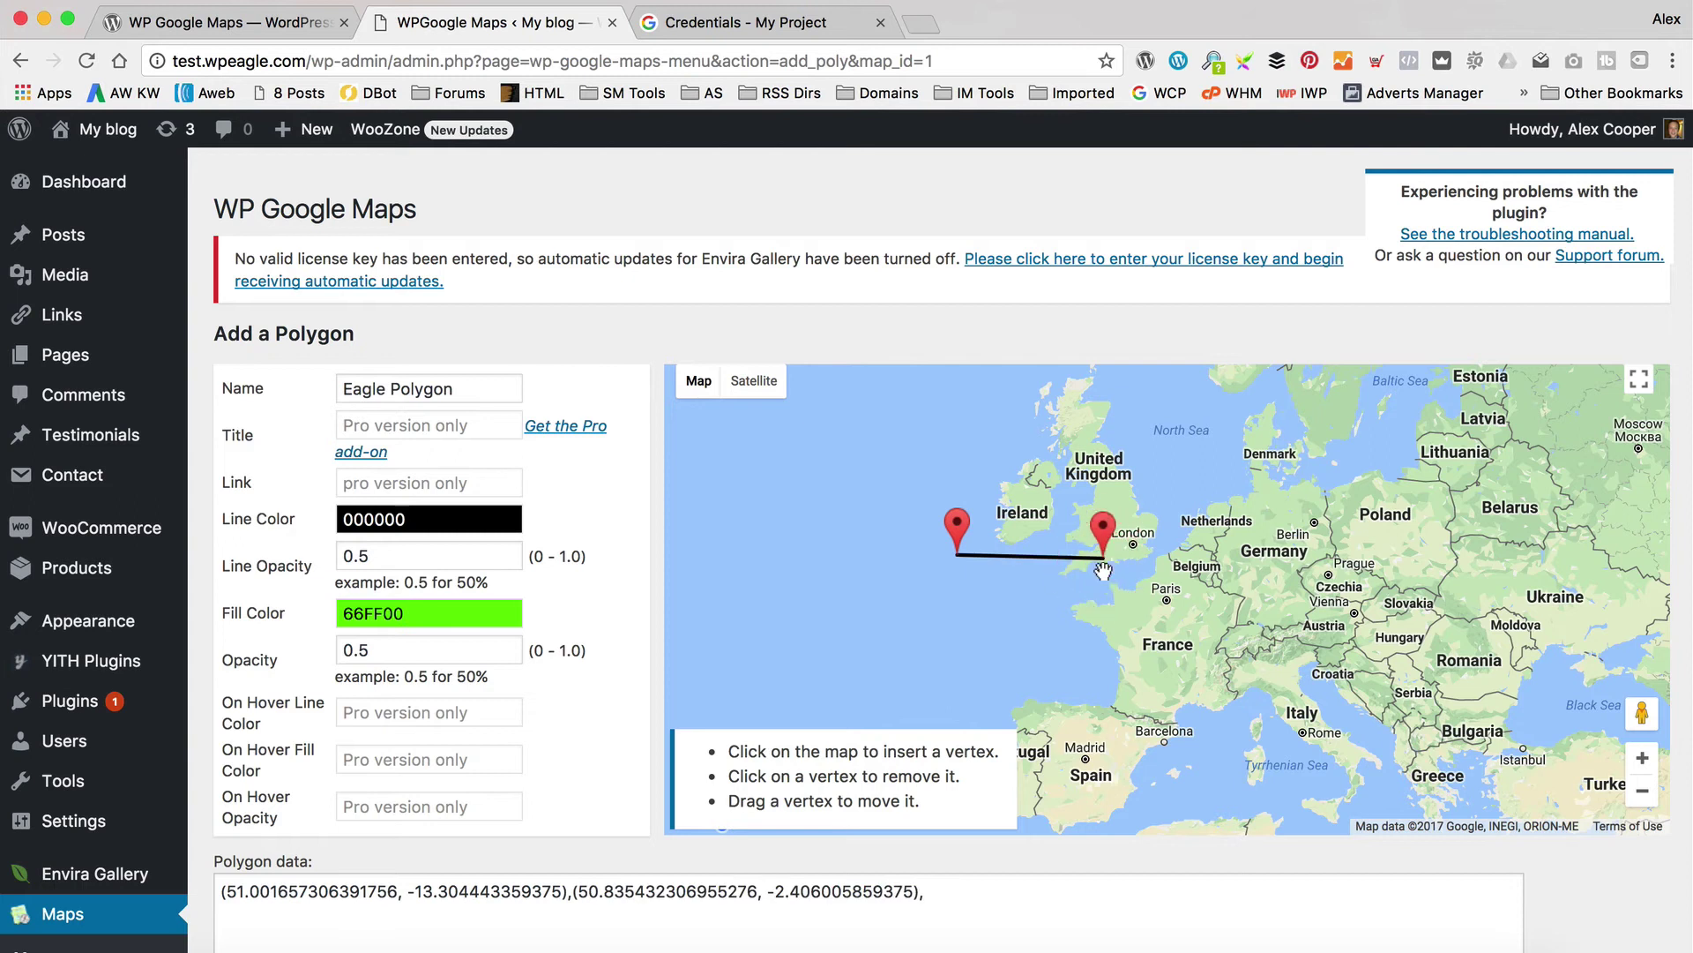
{"action": "left_click", "coordinate": [1097, 653]}
{"action": "left_click", "coordinate": [928, 661]}
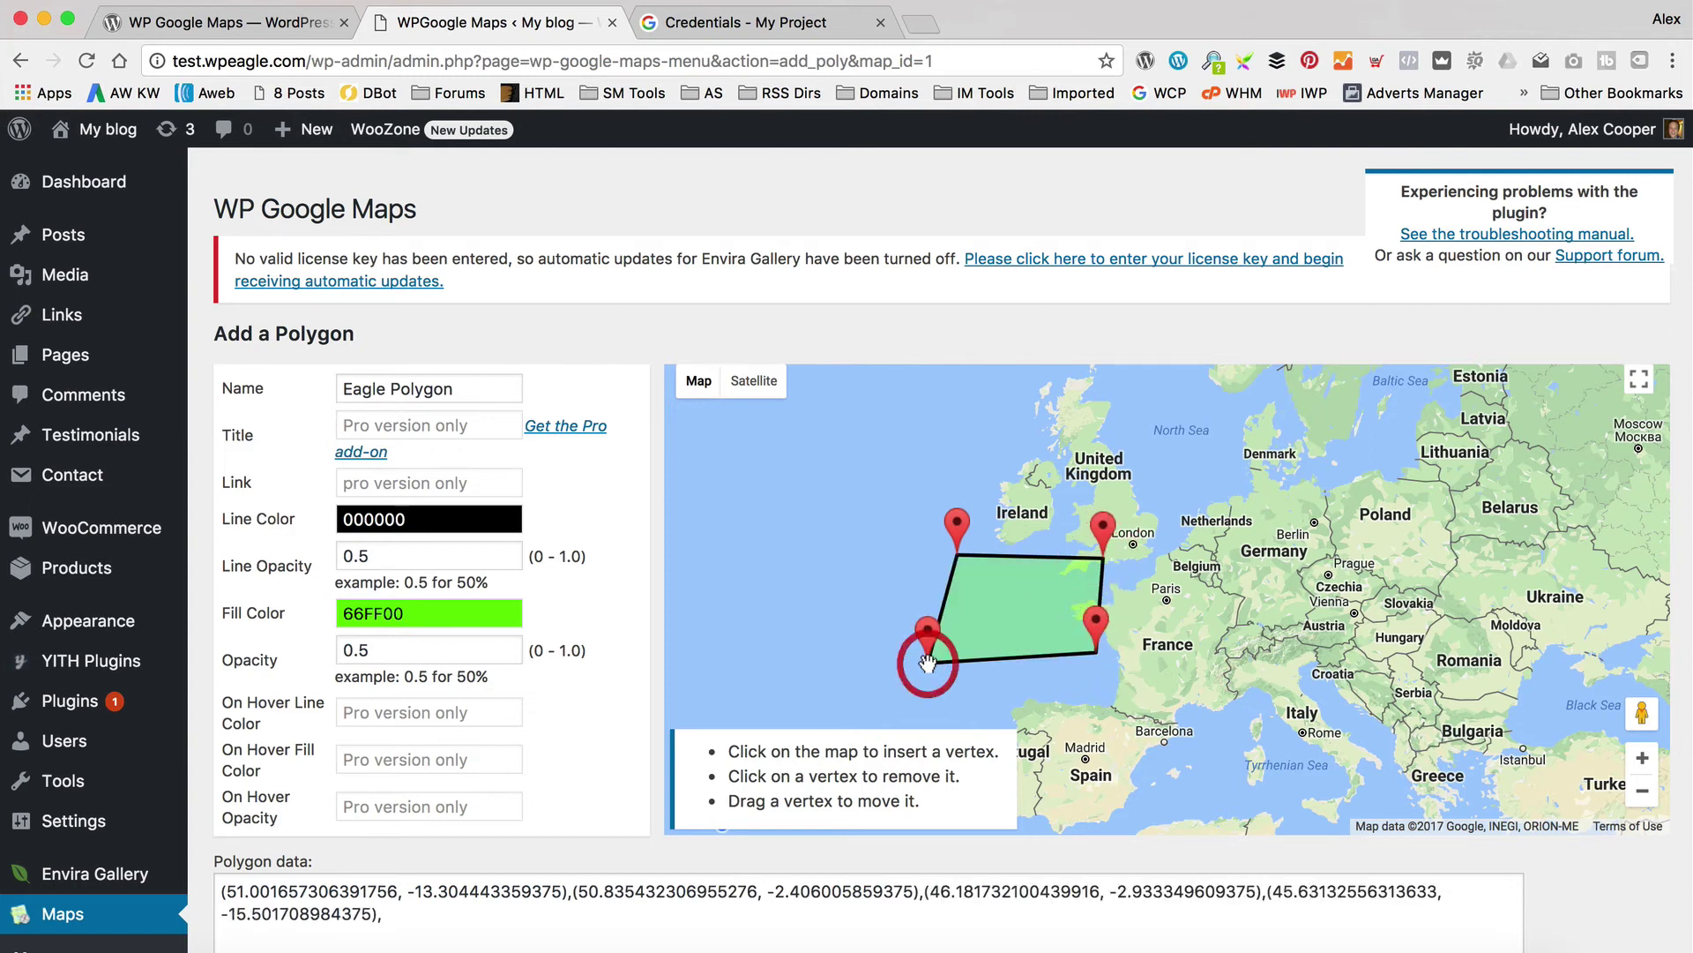
{"action": "left_click_drag", "start_coordinate": [929, 652], "coordinate": [885, 716]}
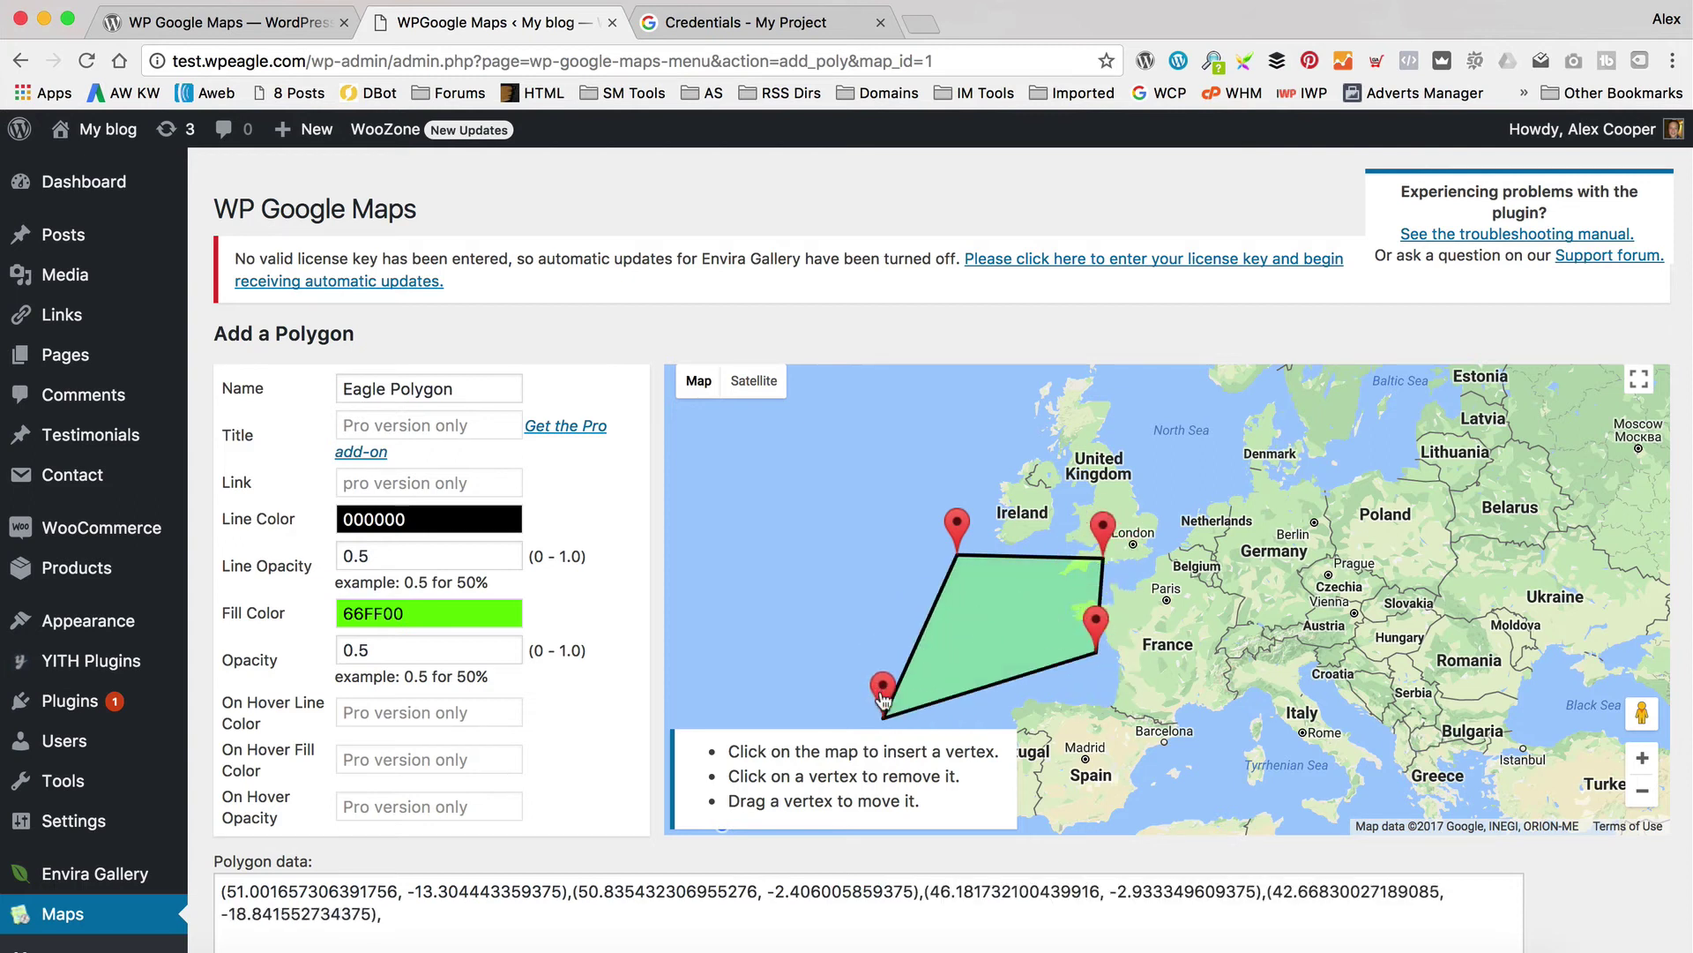
{"action": "left_click_drag", "start_coordinate": [1097, 642], "coordinate": [1373, 725]}
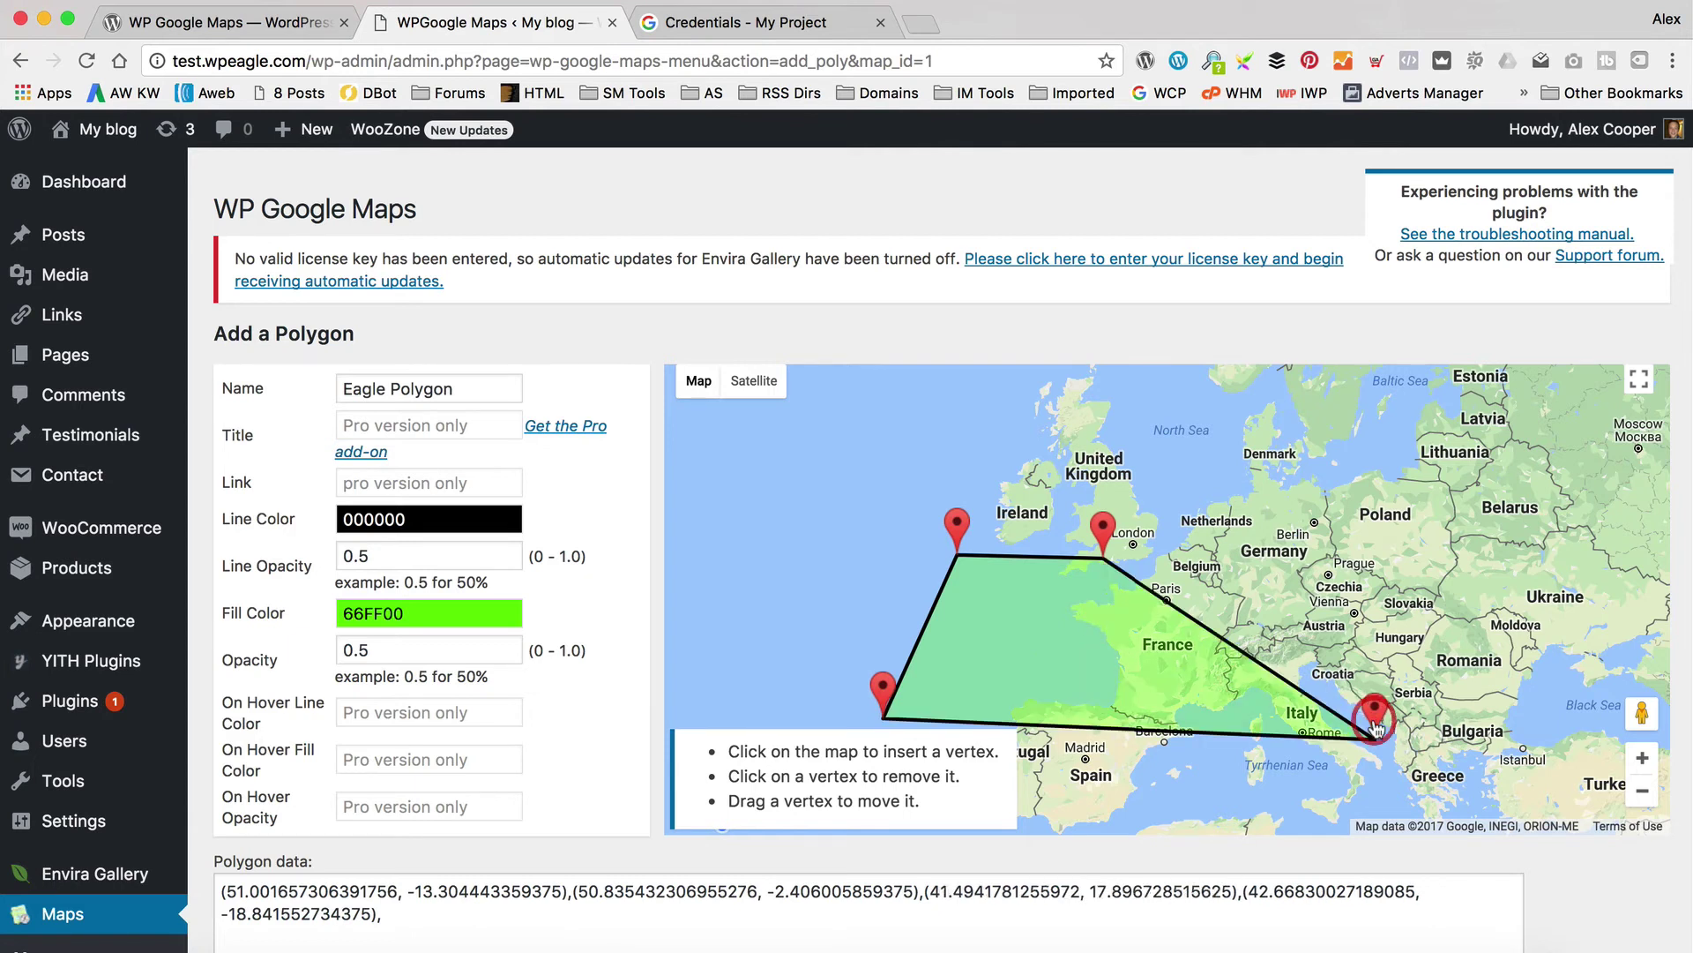
Set the polygon's fill colour to blue 1947FF and save the polygon
{"action": "scroll", "coordinate": [767, 466], "scroll_direction": "down", "scroll_amount": 2}
{"action": "left_click", "coordinate": [423, 510]}
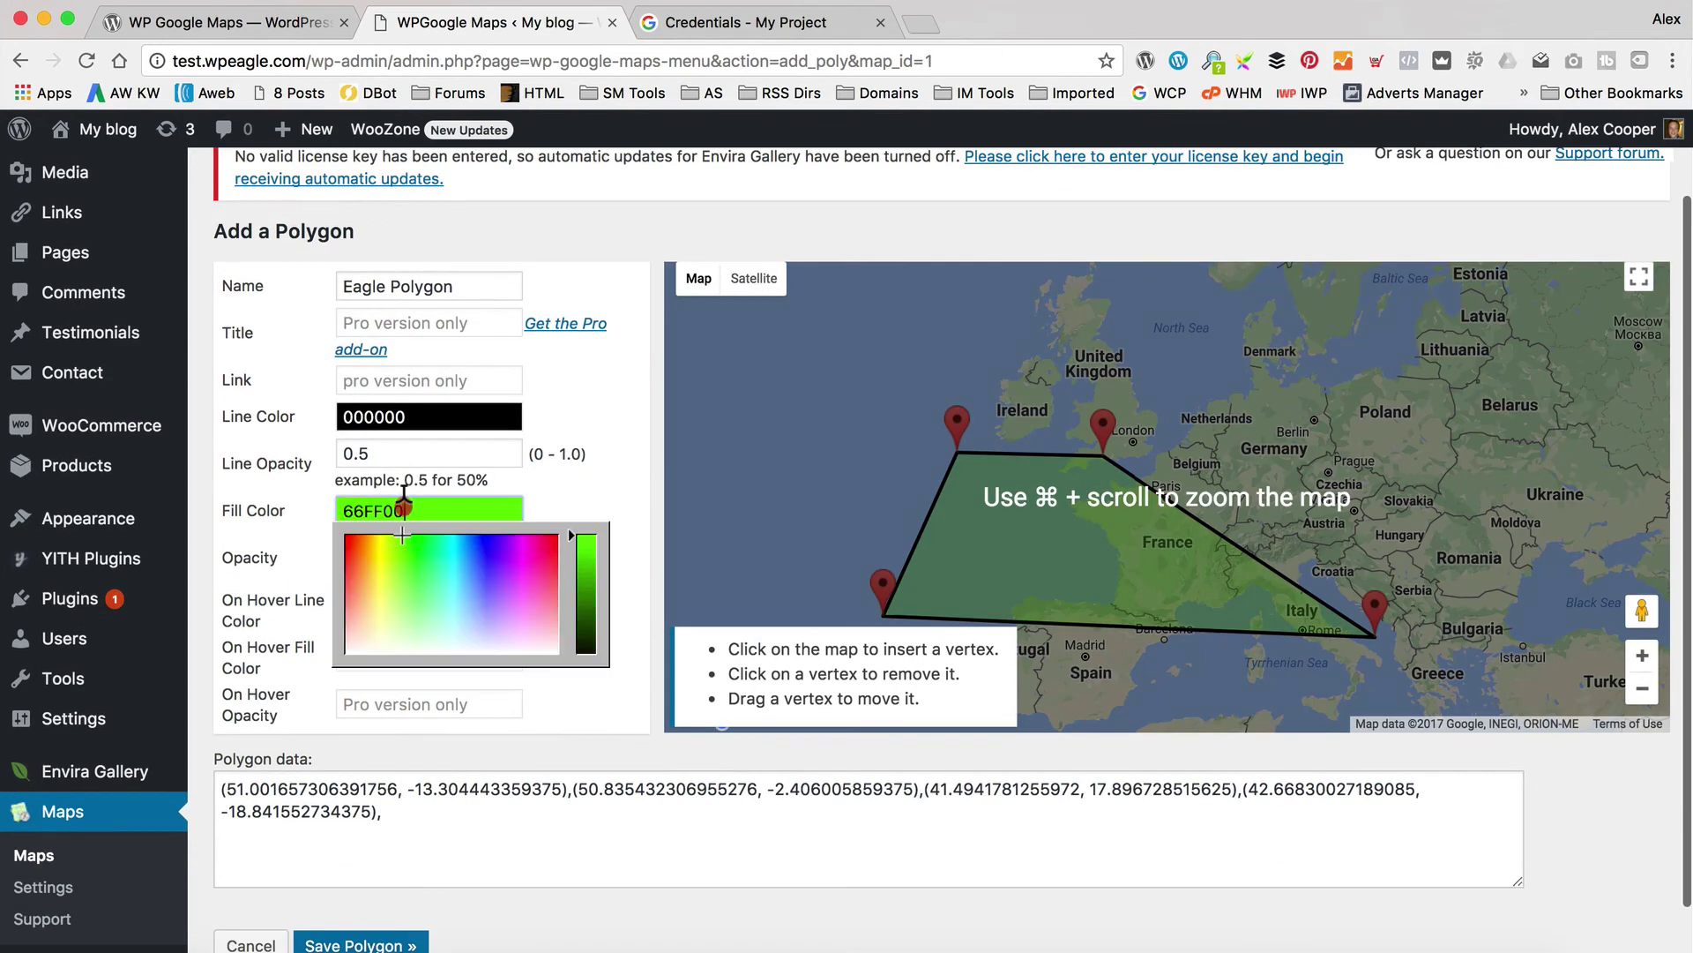
{"action": "left_click", "coordinate": [463, 553]}
{"action": "left_click_drag", "start_coordinate": [463, 553], "coordinate": [480, 545]}
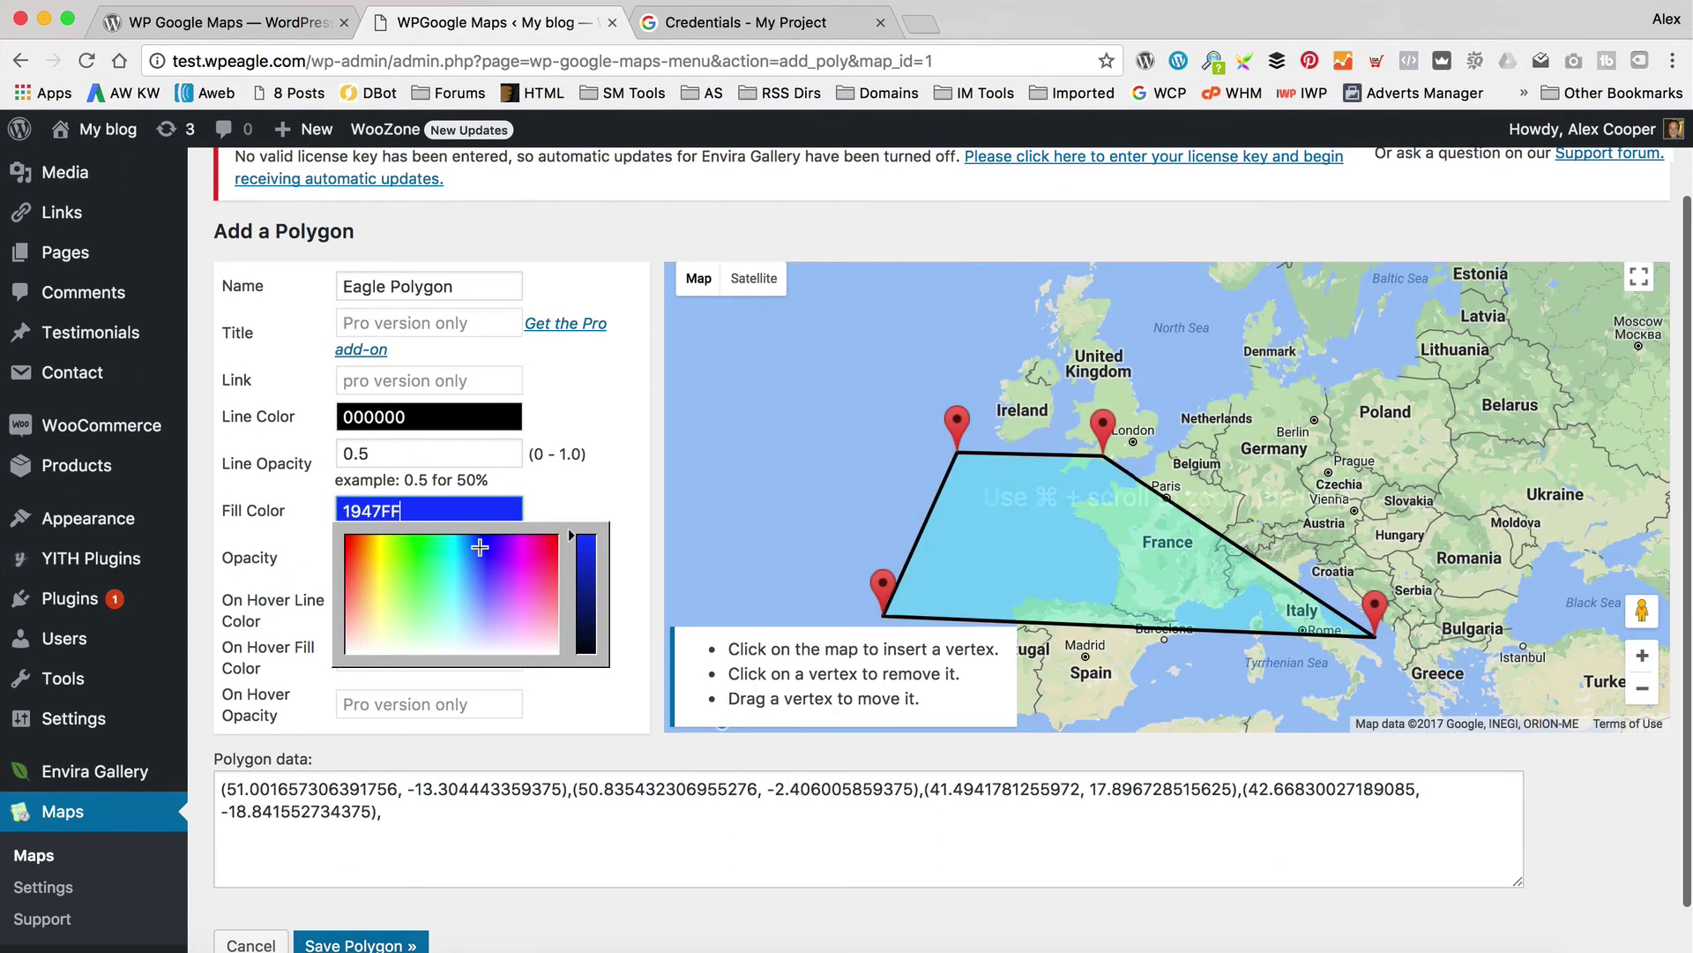
{"action": "left_click", "coordinate": [598, 436]}
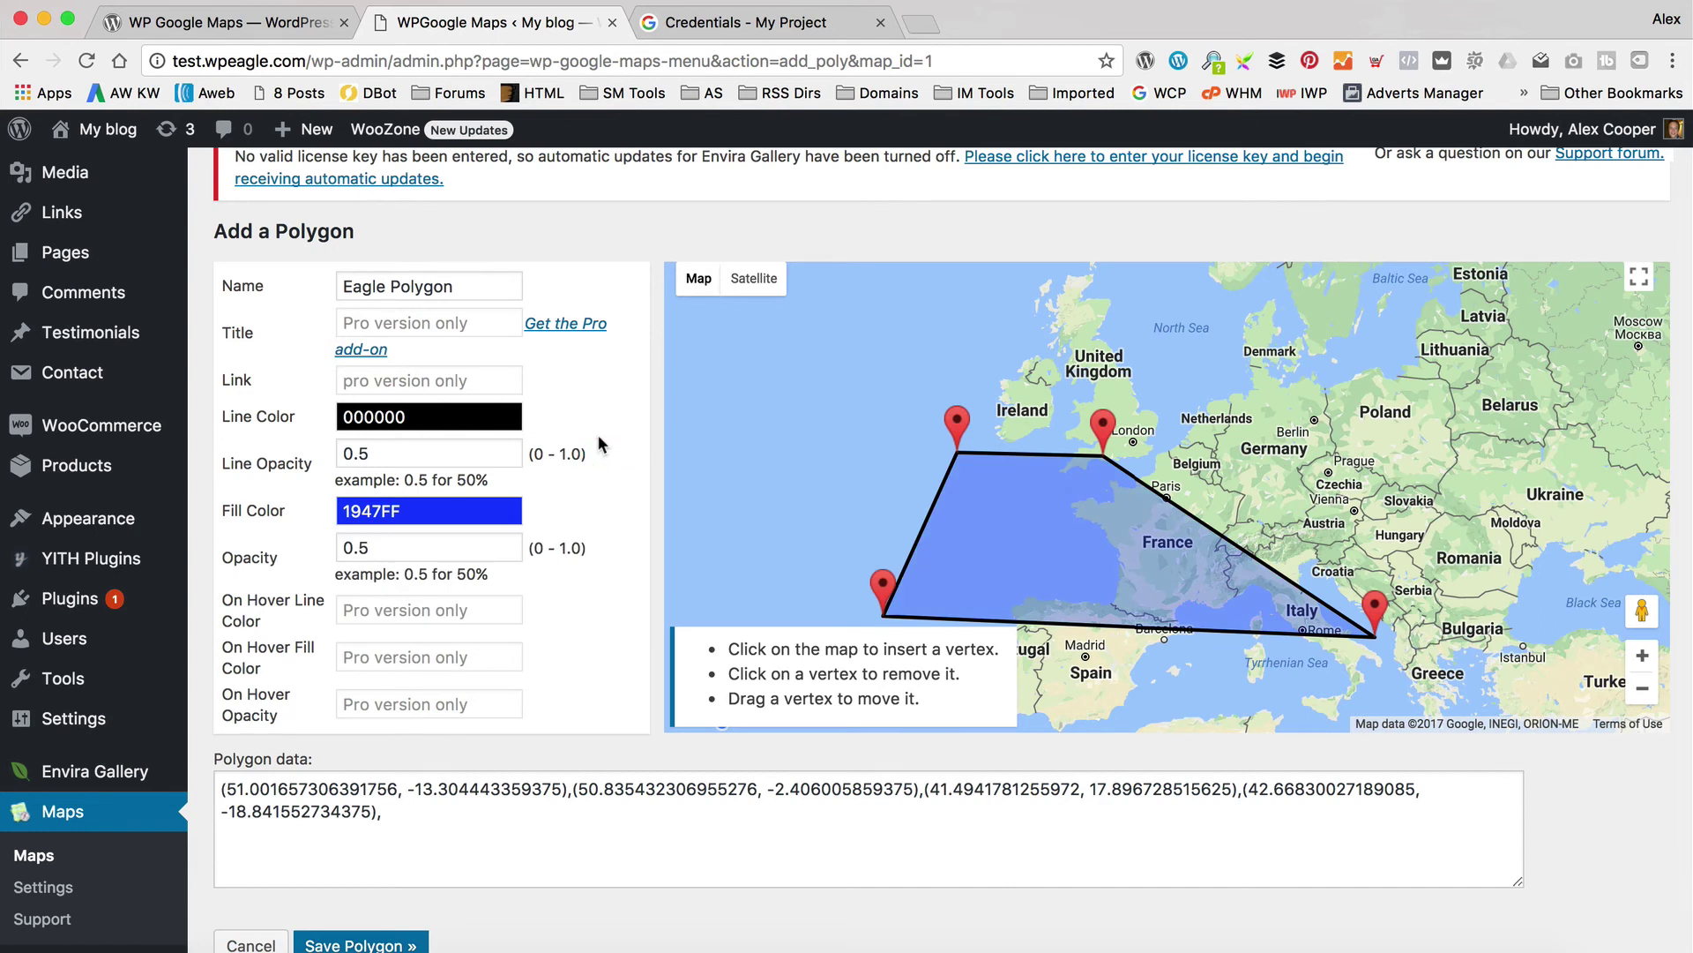
{"action": "scroll", "coordinate": [598, 435], "scroll_direction": "down", "scroll_amount": 1}
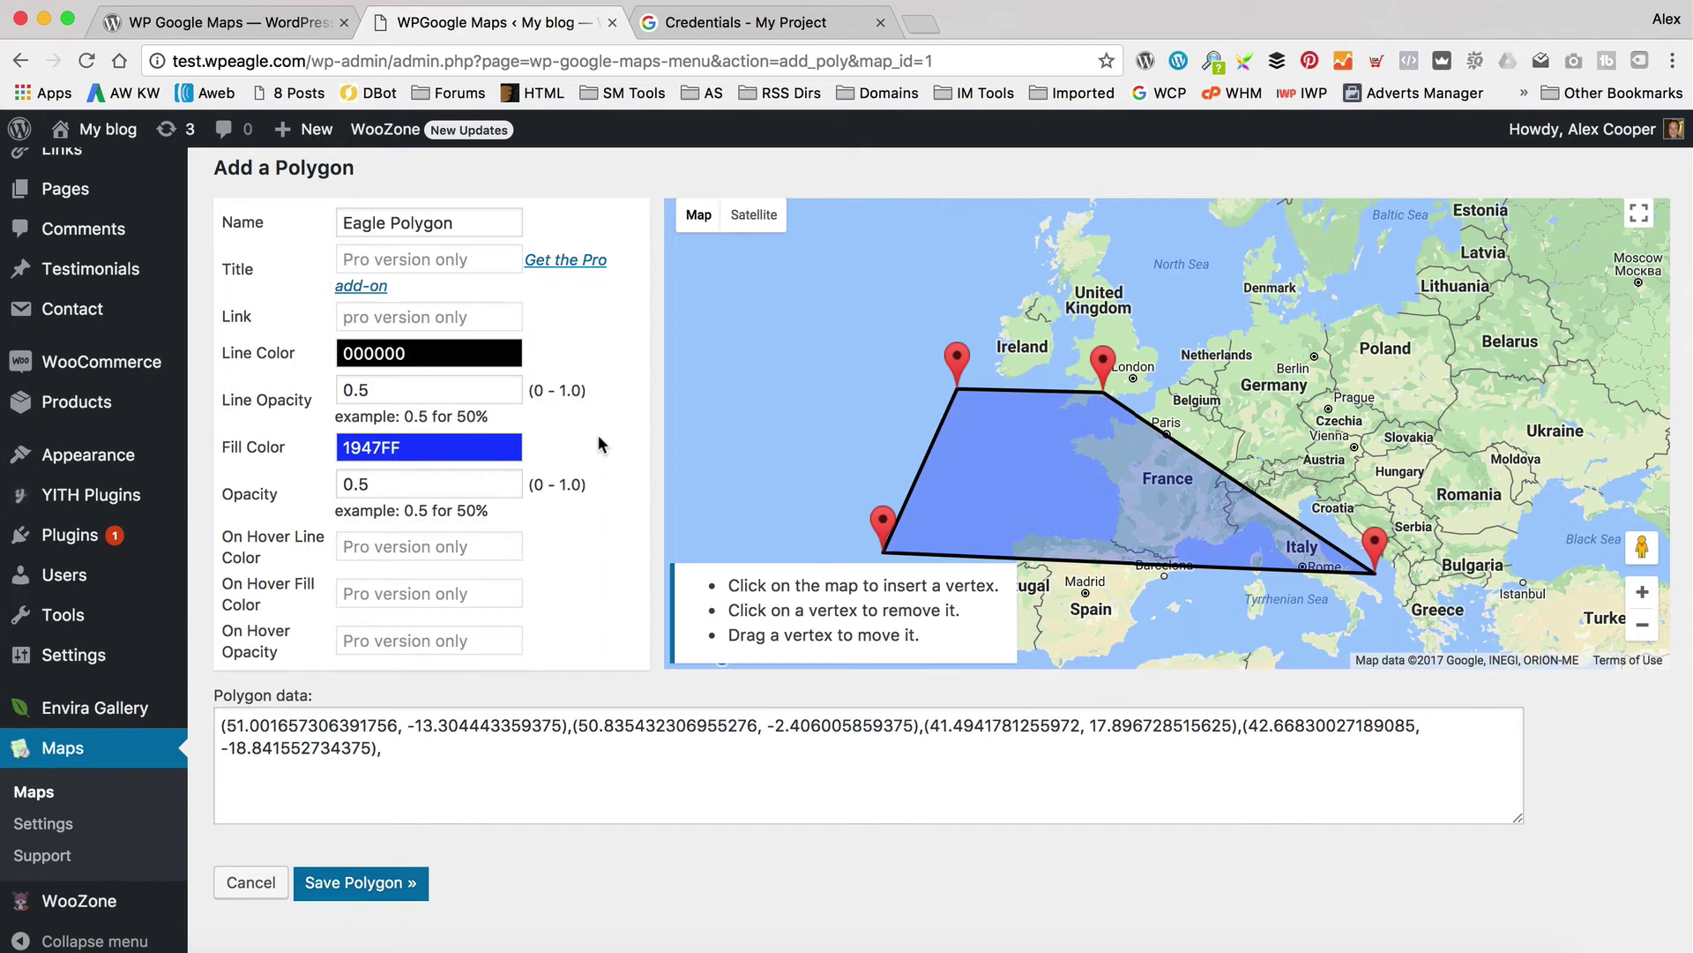
{"action": "scroll", "coordinate": [598, 436], "scroll_direction": "down", "scroll_amount": 1}
{"action": "left_click", "coordinate": [393, 871]}
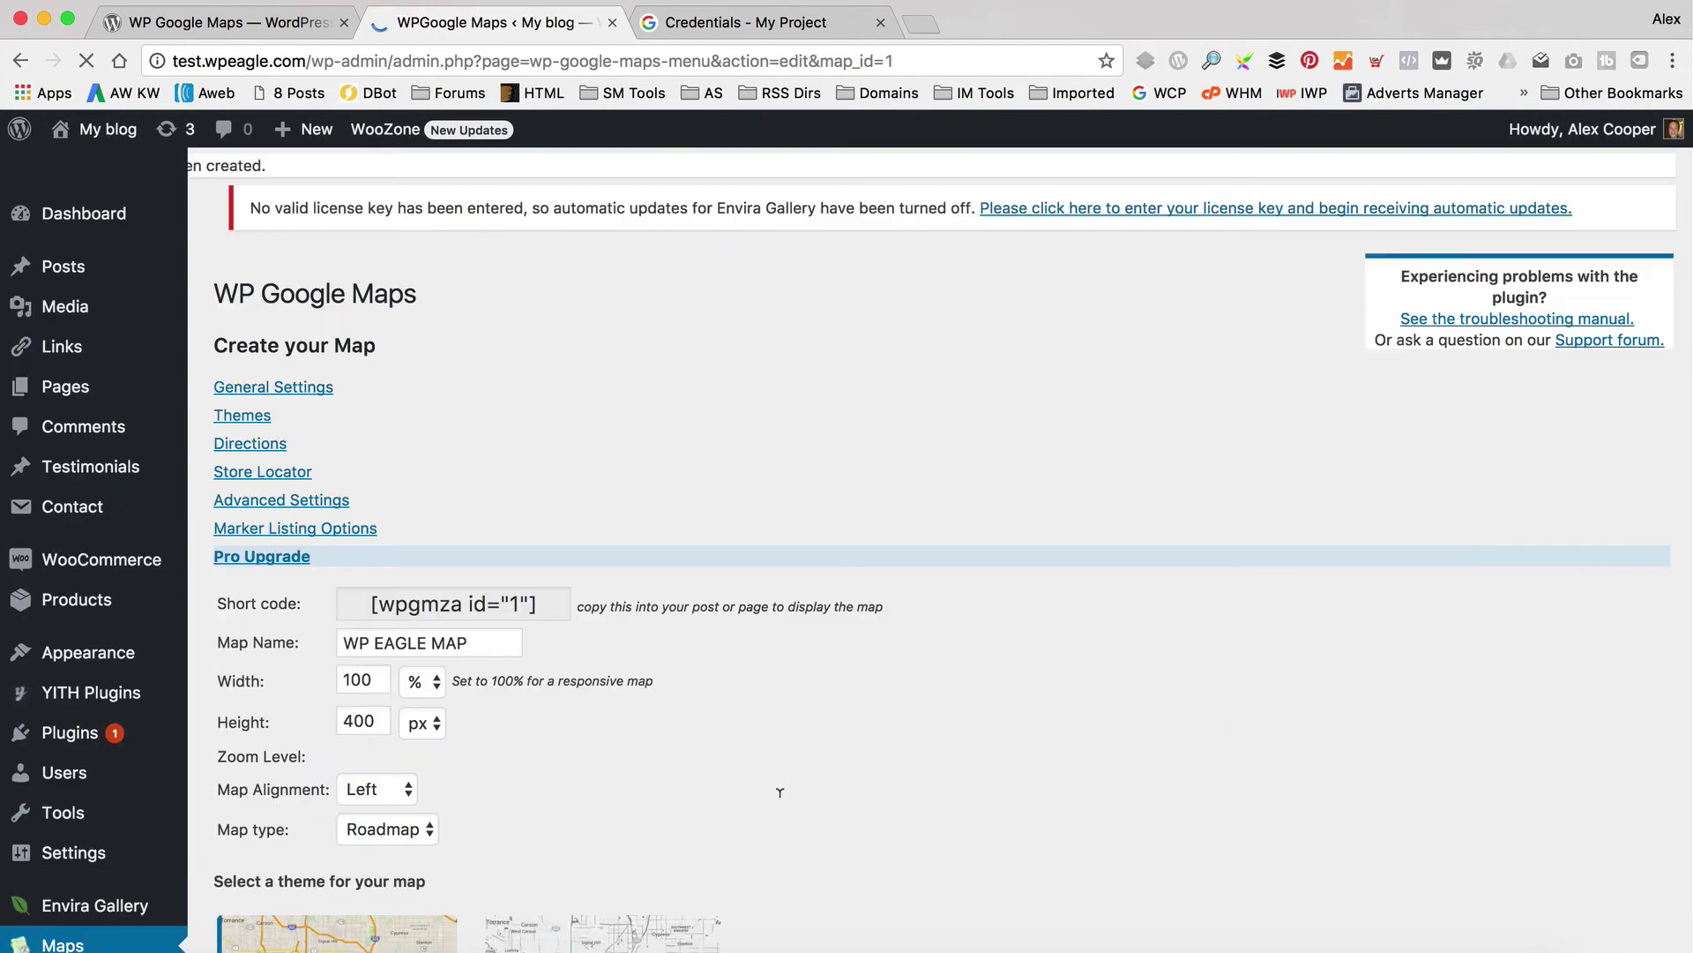
Check the saved polygon in the map editor and view the Pro-only Heatmaps section
{"action": "scroll", "coordinate": [896, 677], "scroll_direction": "down", "scroll_amount": 5}
{"action": "scroll", "coordinate": [898, 674], "scroll_direction": "down", "scroll_amount": 2}
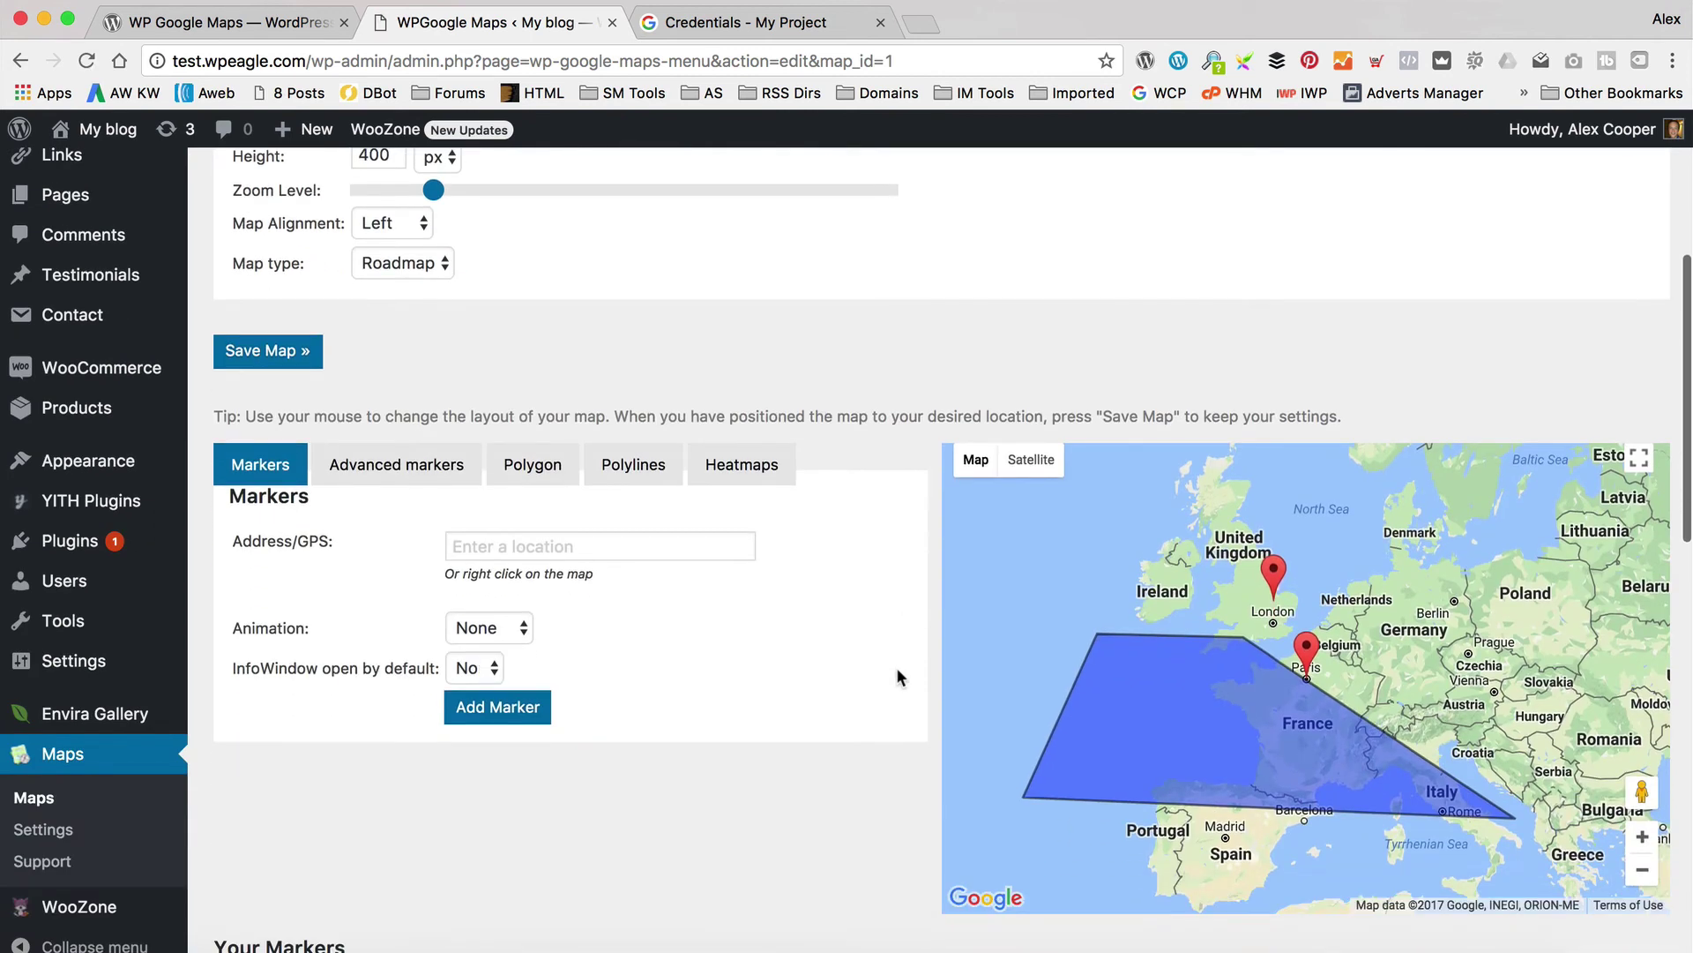
{"action": "scroll", "coordinate": [1363, 760], "scroll_direction": "up", "scroll_amount": 5}
{"action": "scroll", "coordinate": [1362, 760], "scroll_direction": "up", "scroll_amount": 3}
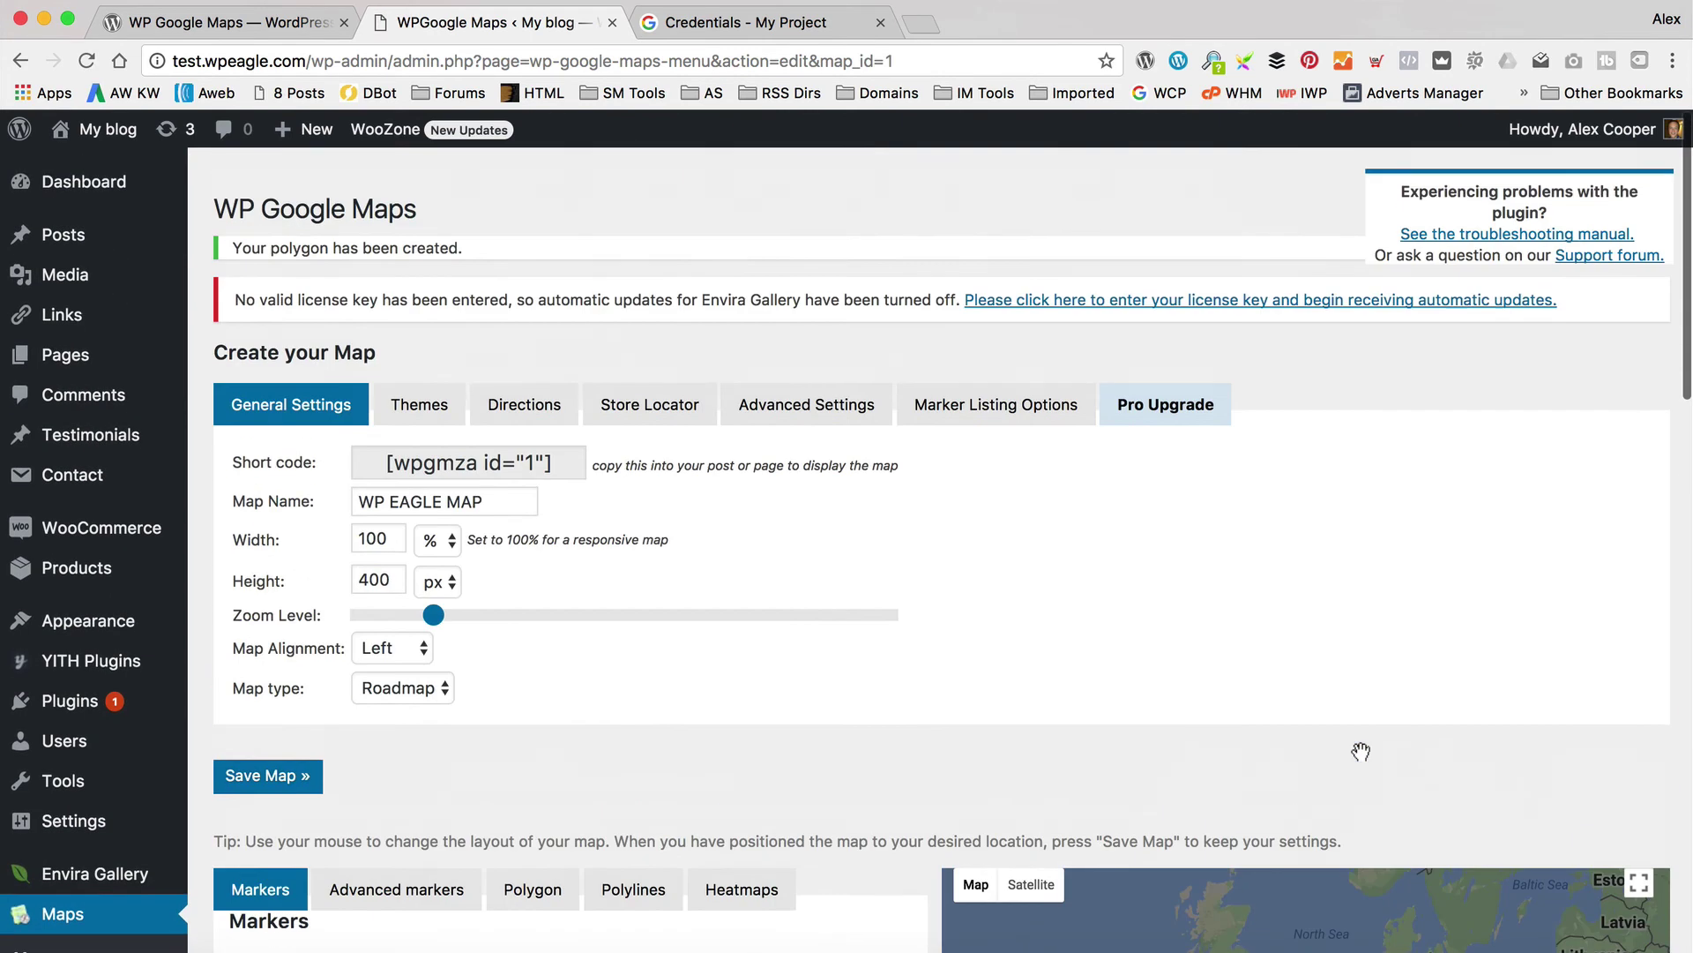
{"action": "scroll", "coordinate": [922, 545], "scroll_direction": "down", "scroll_amount": 2}
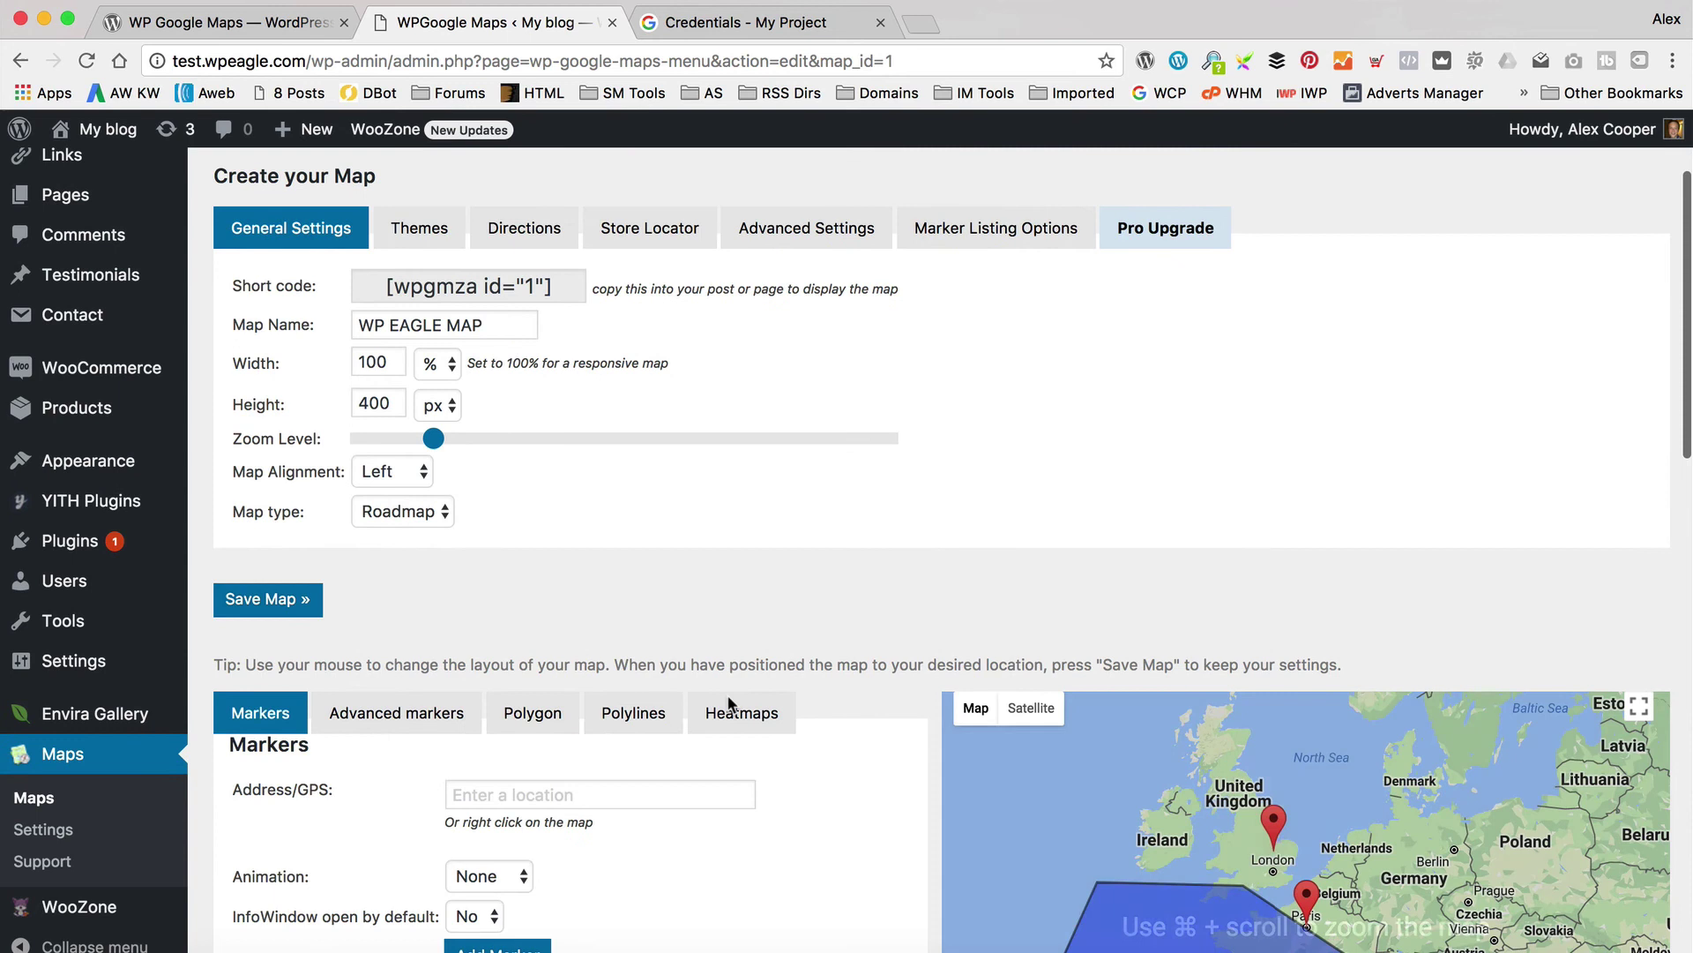
{"action": "left_click", "coordinate": [741, 713]}
{"action": "scroll", "coordinate": [739, 732], "scroll_direction": "down", "scroll_amount": 2}
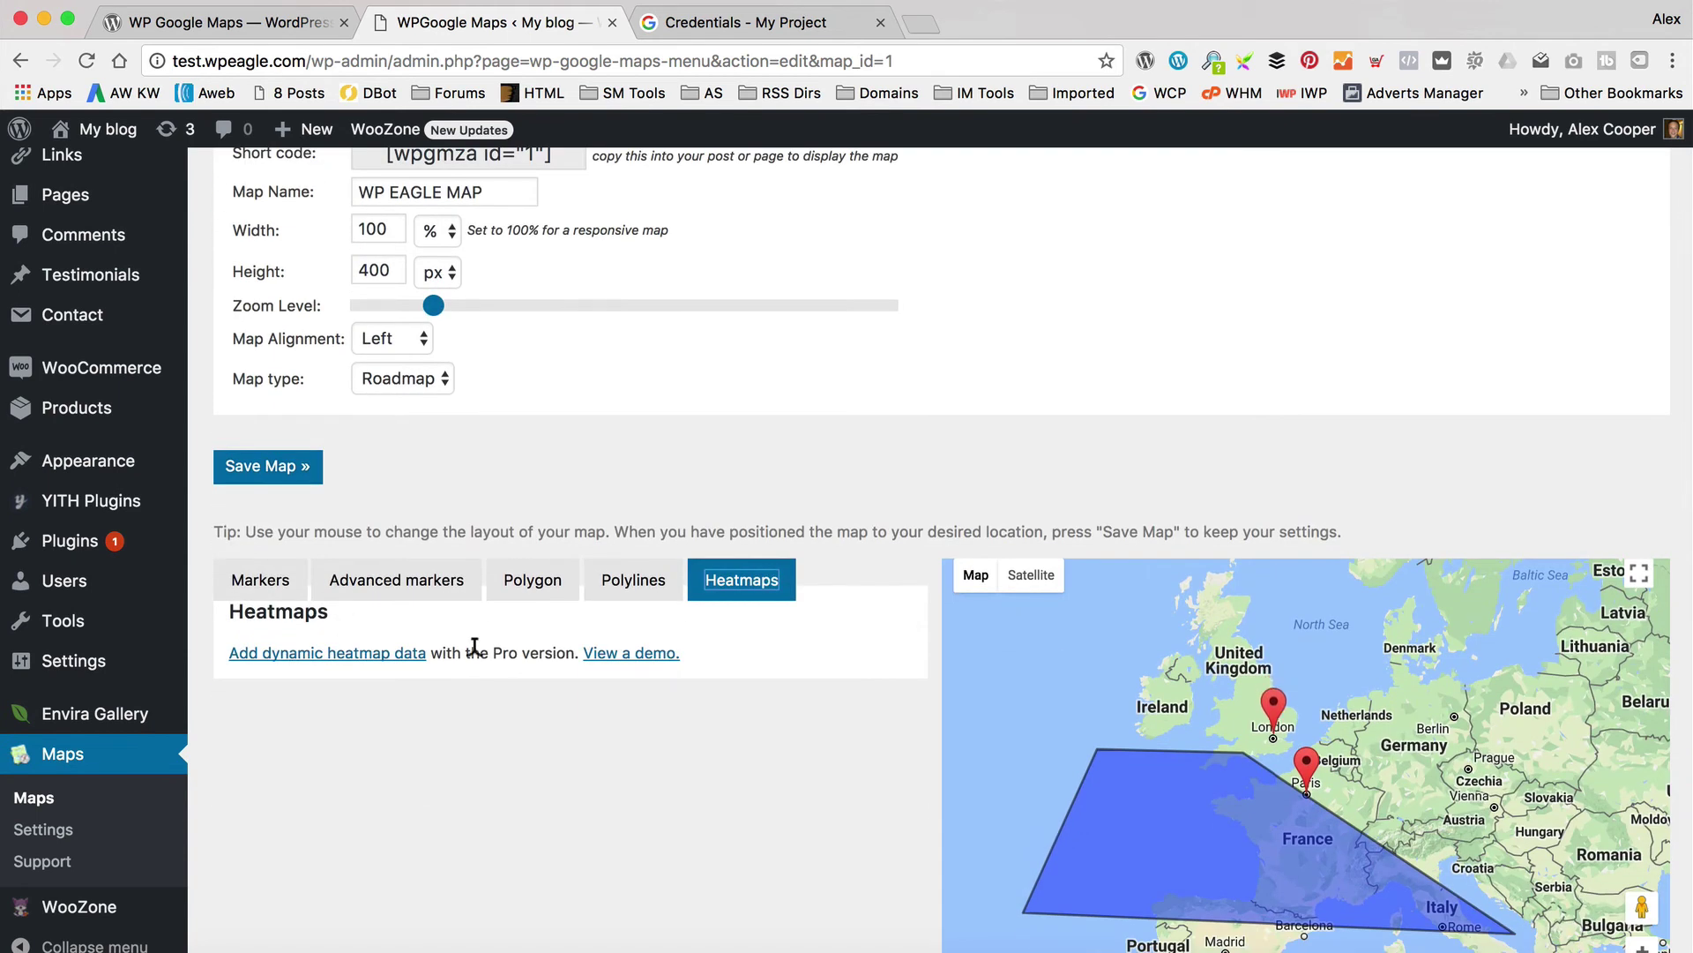
{"action": "scroll", "coordinate": [690, 693], "scroll_direction": "up", "scroll_amount": 3}
{"action": "scroll", "coordinate": [691, 702], "scroll_direction": "down", "scroll_amount": 1}
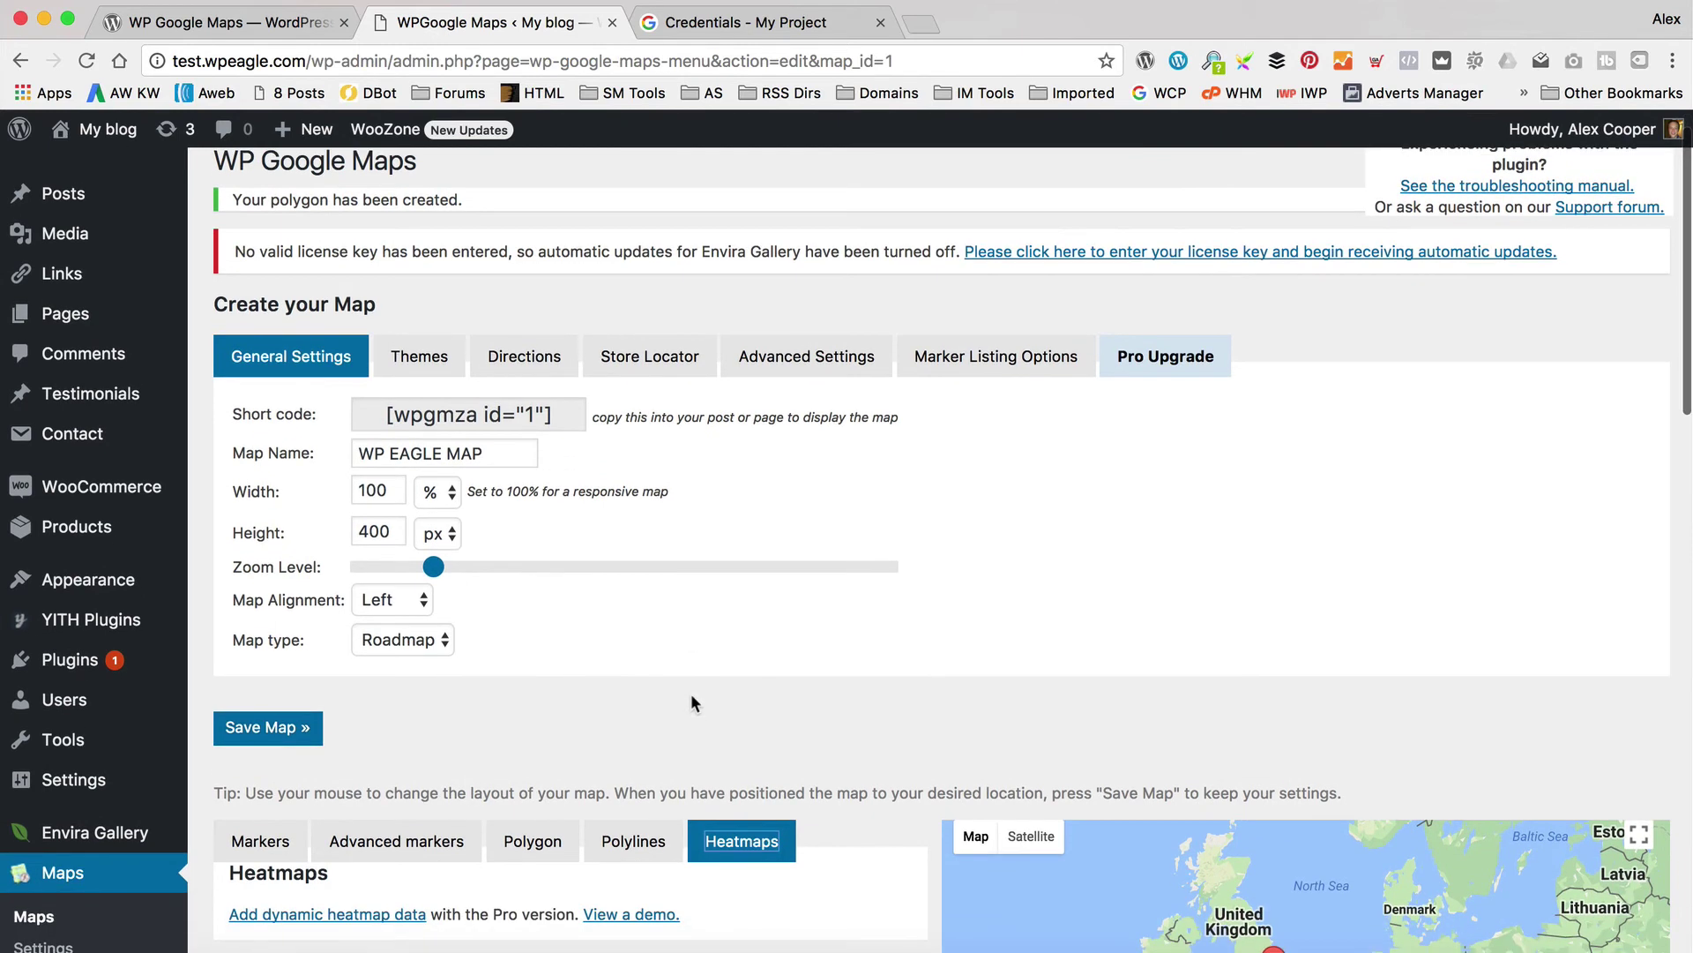
Try the dark red and beige map themes
{"action": "left_click", "coordinate": [419, 358]}
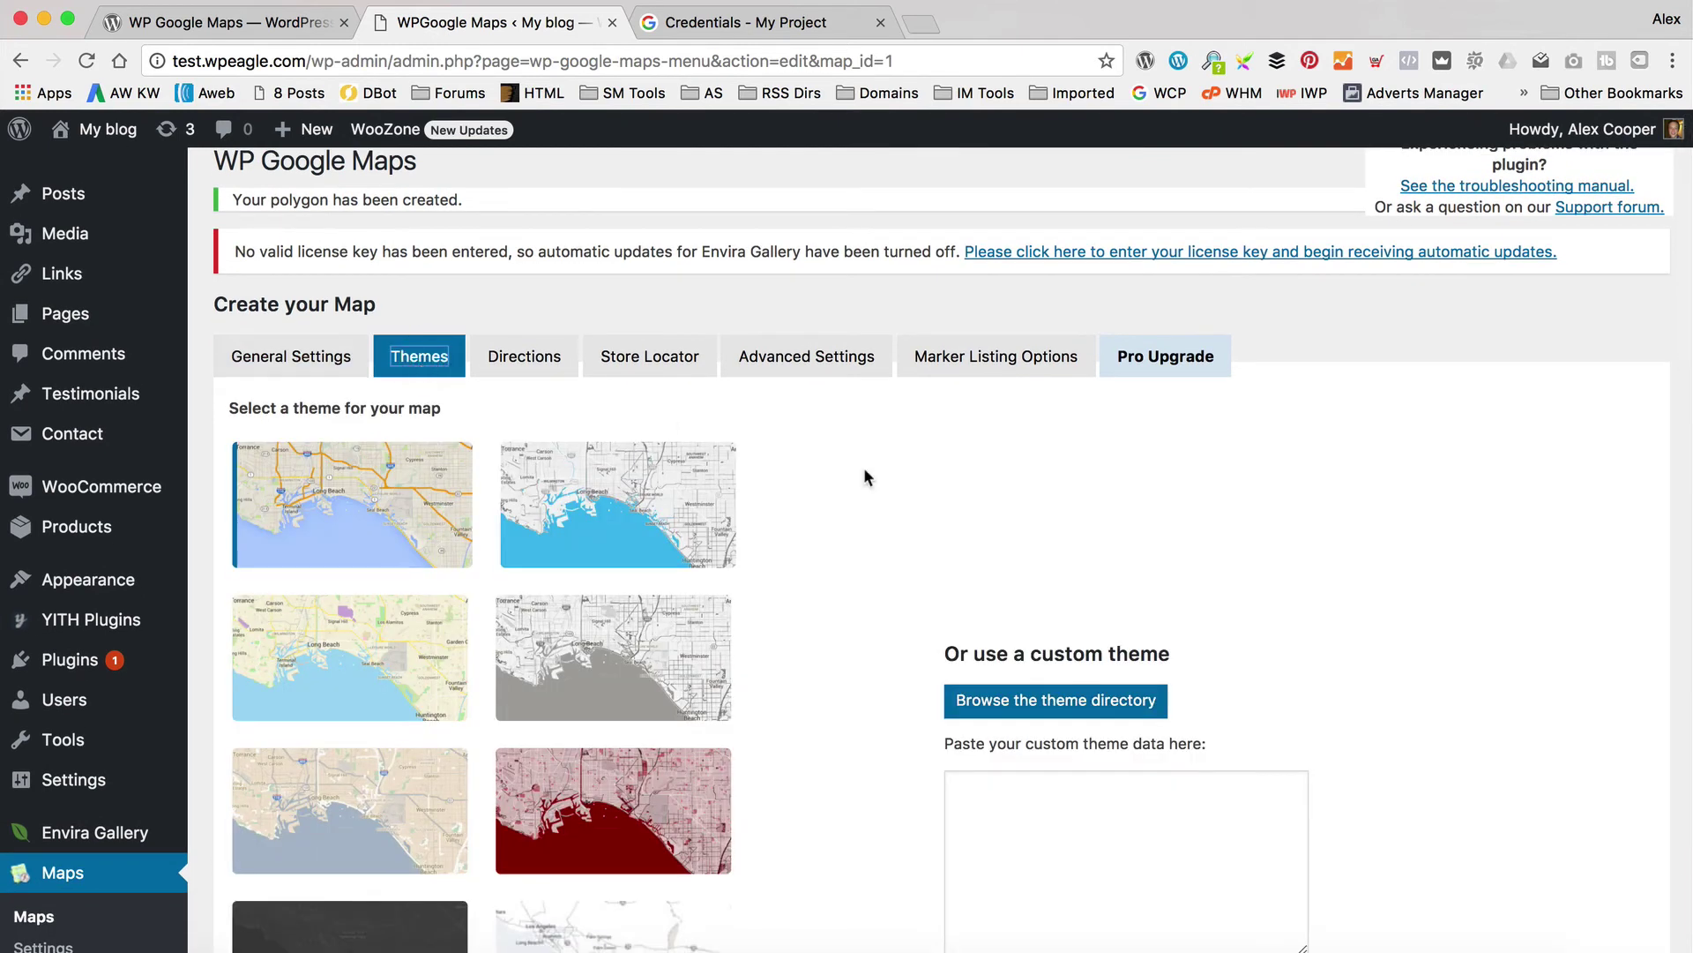
{"action": "scroll", "coordinate": [908, 476], "scroll_direction": "down", "scroll_amount": 3}
{"action": "scroll", "coordinate": [923, 479], "scroll_direction": "down", "scroll_amount": 3}
{"action": "left_click", "coordinate": [664, 340]}
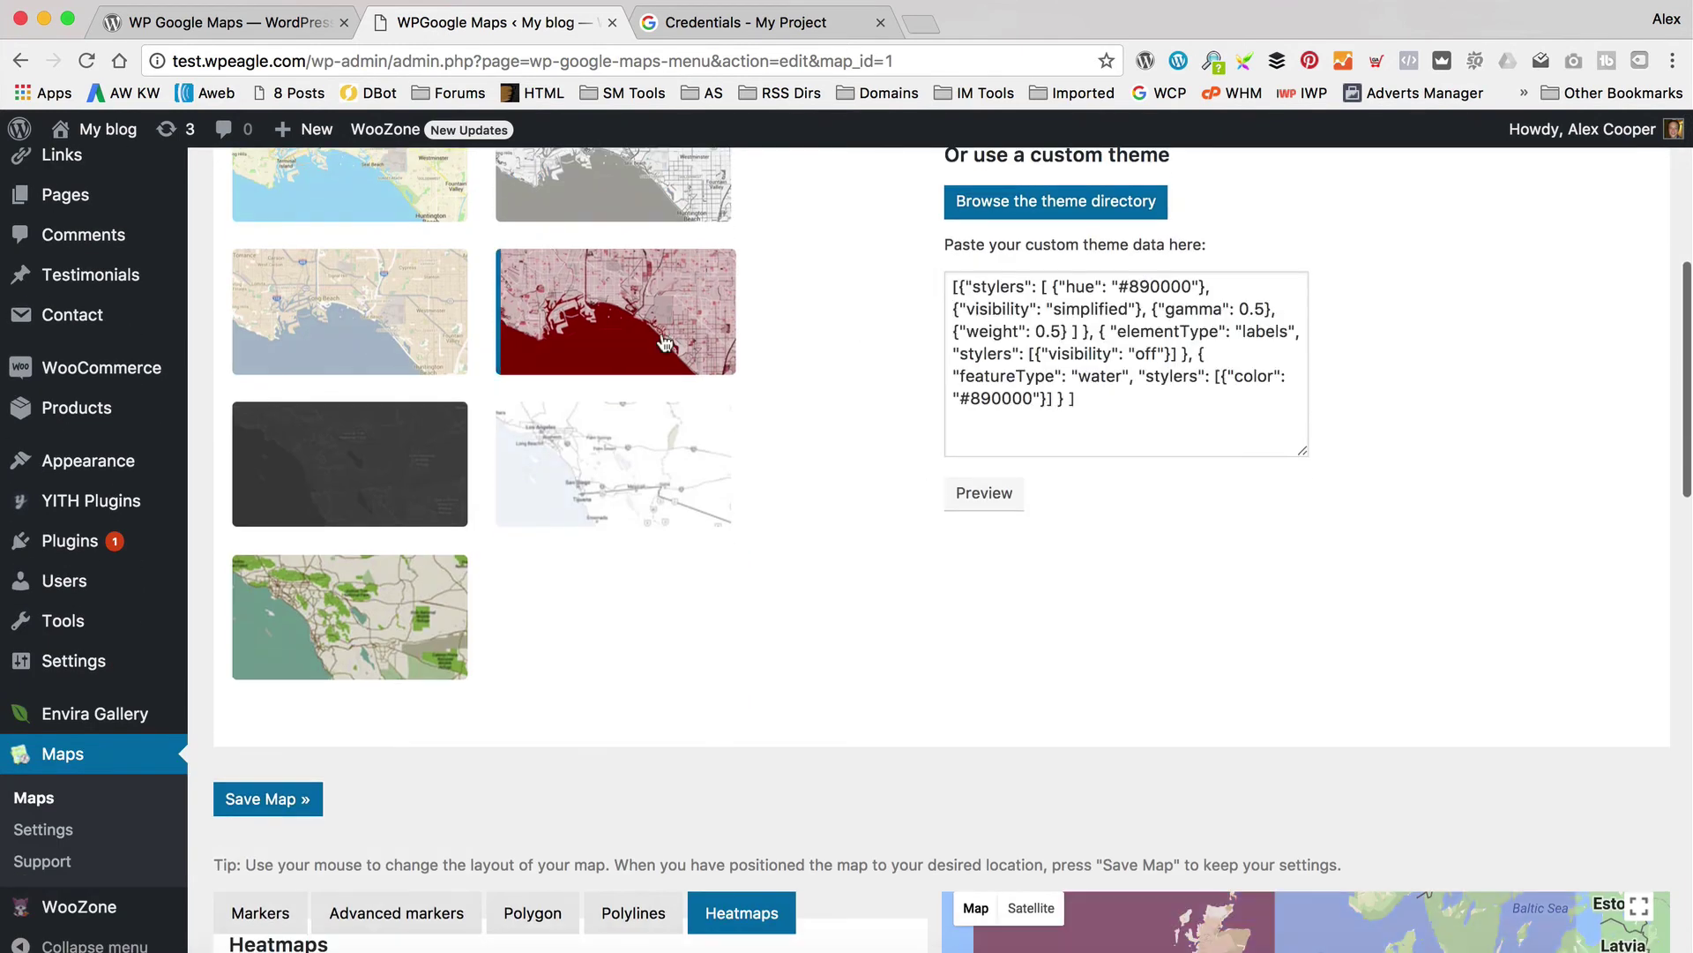
{"action": "scroll", "coordinate": [796, 353], "scroll_direction": "down", "scroll_amount": 6}
{"action": "scroll", "coordinate": [796, 352], "scroll_direction": "up", "scroll_amount": 8}
{"action": "left_click", "coordinate": [349, 428]}
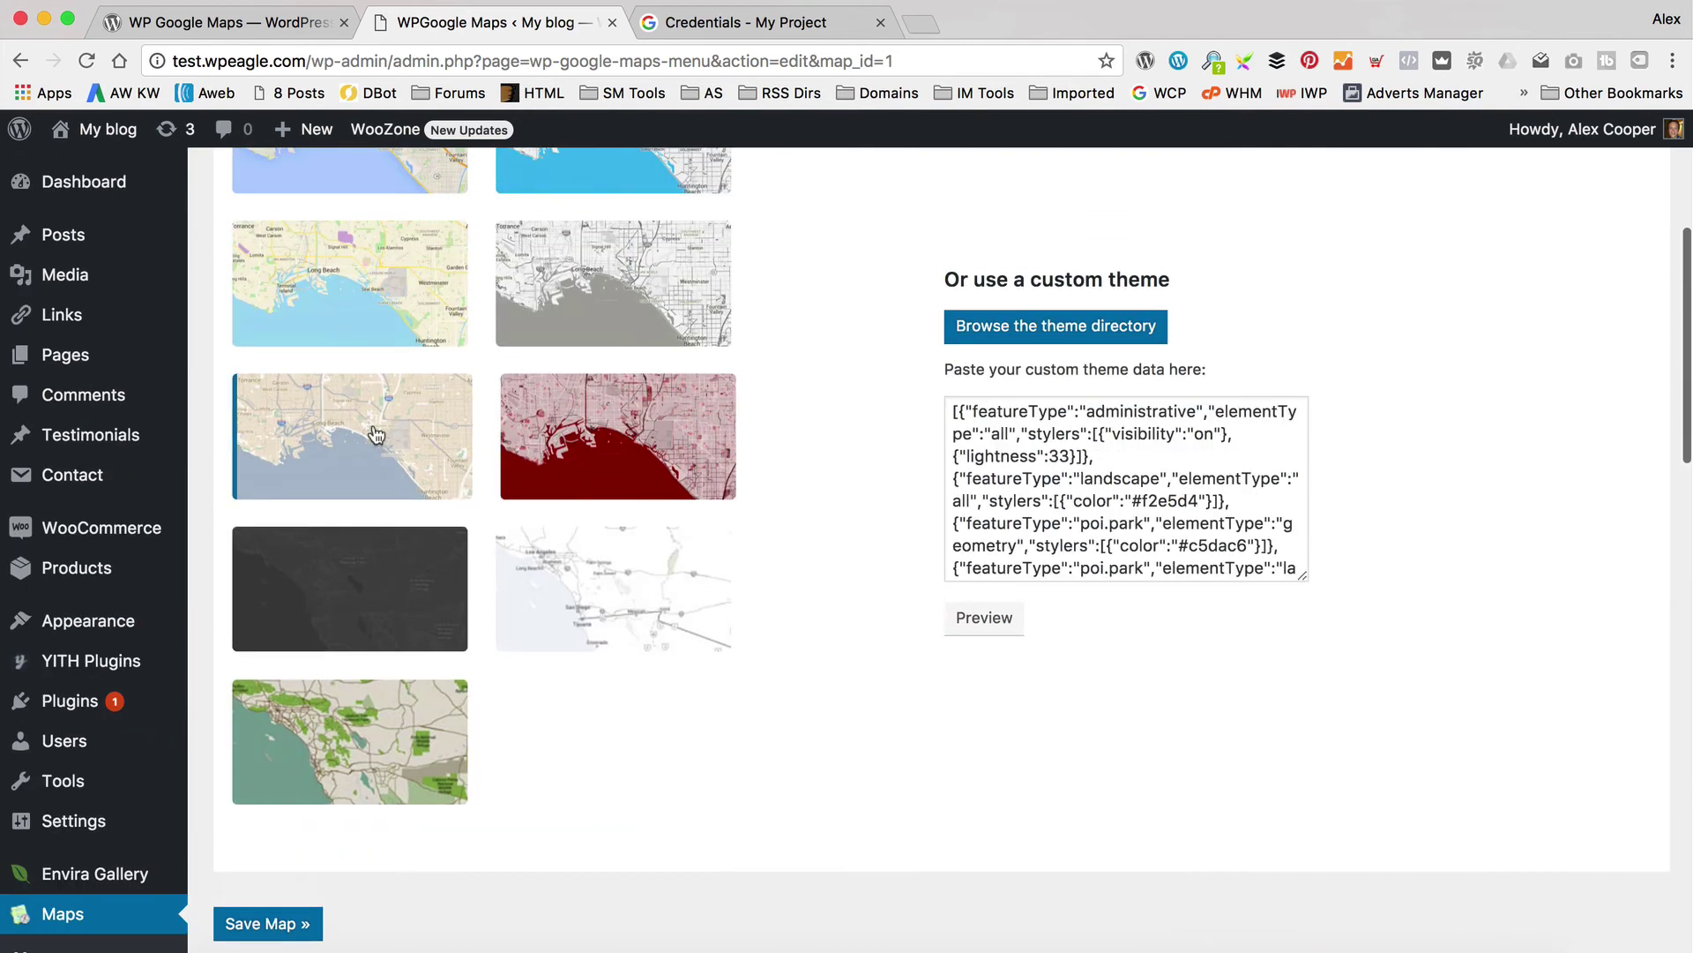
Apply the light-blue water theme and check the Pro-only Directions settings
{"action": "scroll", "coordinate": [825, 392], "scroll_direction": "down", "scroll_amount": 3}
{"action": "scroll", "coordinate": [823, 389], "scroll_direction": "down", "scroll_amount": 3}
{"action": "scroll", "coordinate": [823, 389], "scroll_direction": "up", "scroll_amount": 9}
{"action": "left_click", "coordinate": [611, 391]}
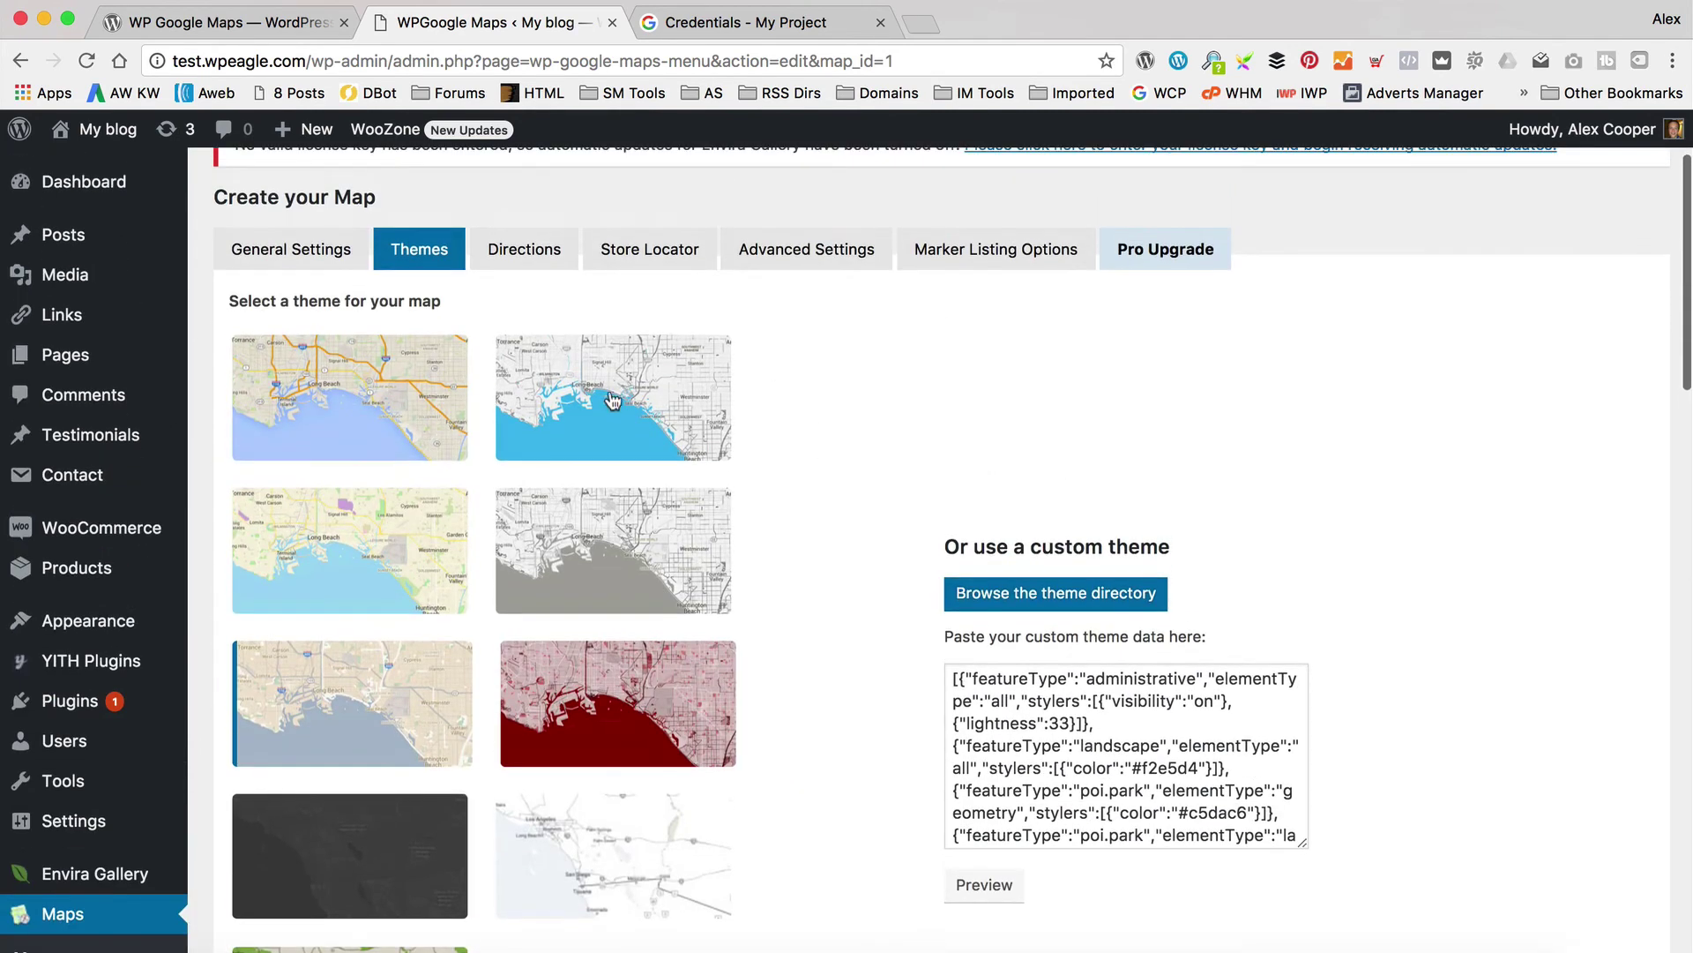
{"action": "scroll", "coordinate": [765, 389], "scroll_direction": "down", "scroll_amount": 8}
{"action": "scroll", "coordinate": [765, 389], "scroll_direction": "up", "scroll_amount": 10}
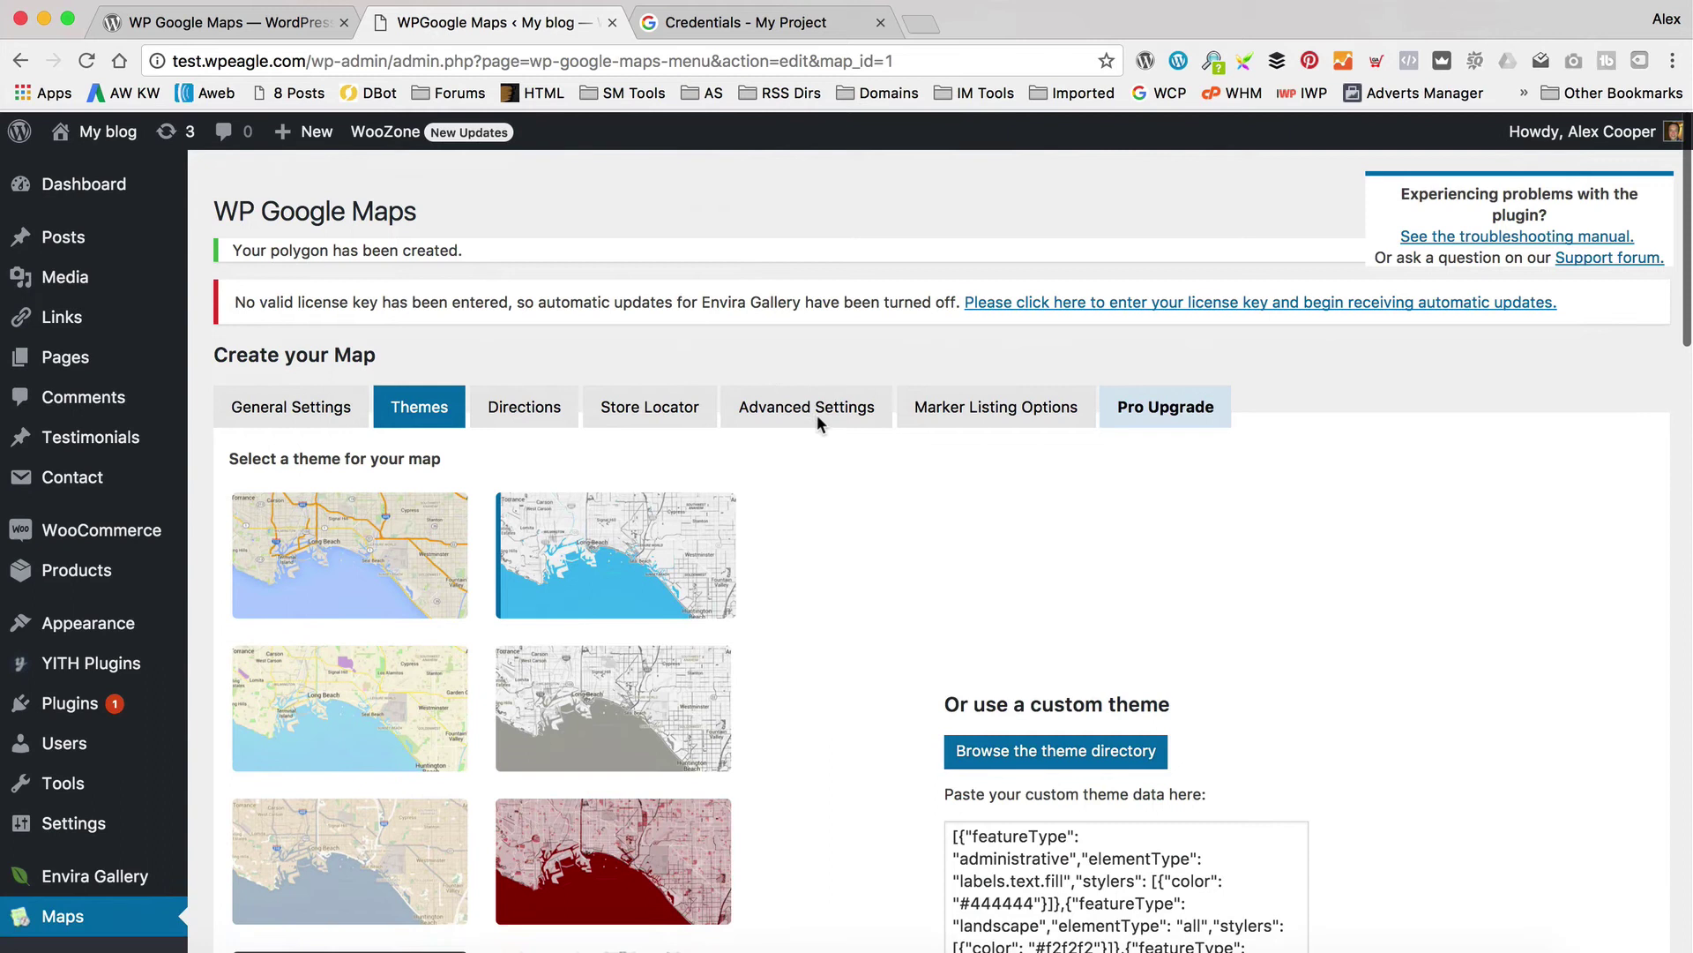
{"action": "scroll", "coordinate": [816, 415], "scroll_direction": "down", "scroll_amount": 6}
{"action": "scroll", "coordinate": [816, 414], "scroll_direction": "up", "scroll_amount": 8}
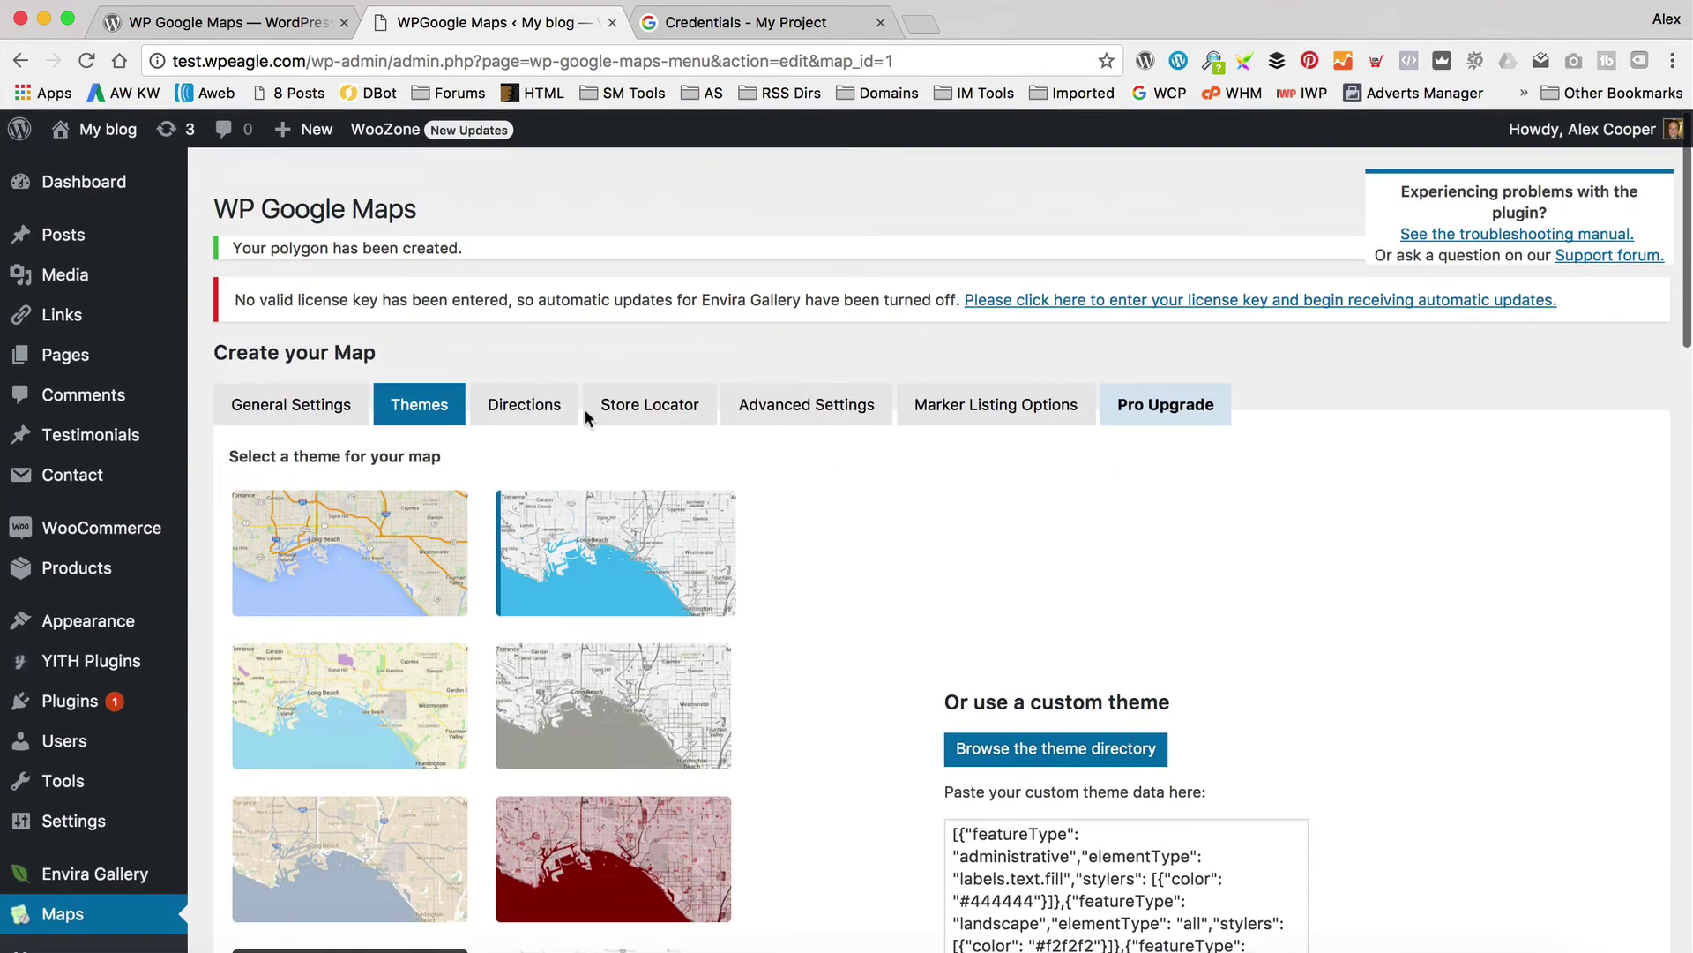
{"action": "left_click", "coordinate": [534, 405]}
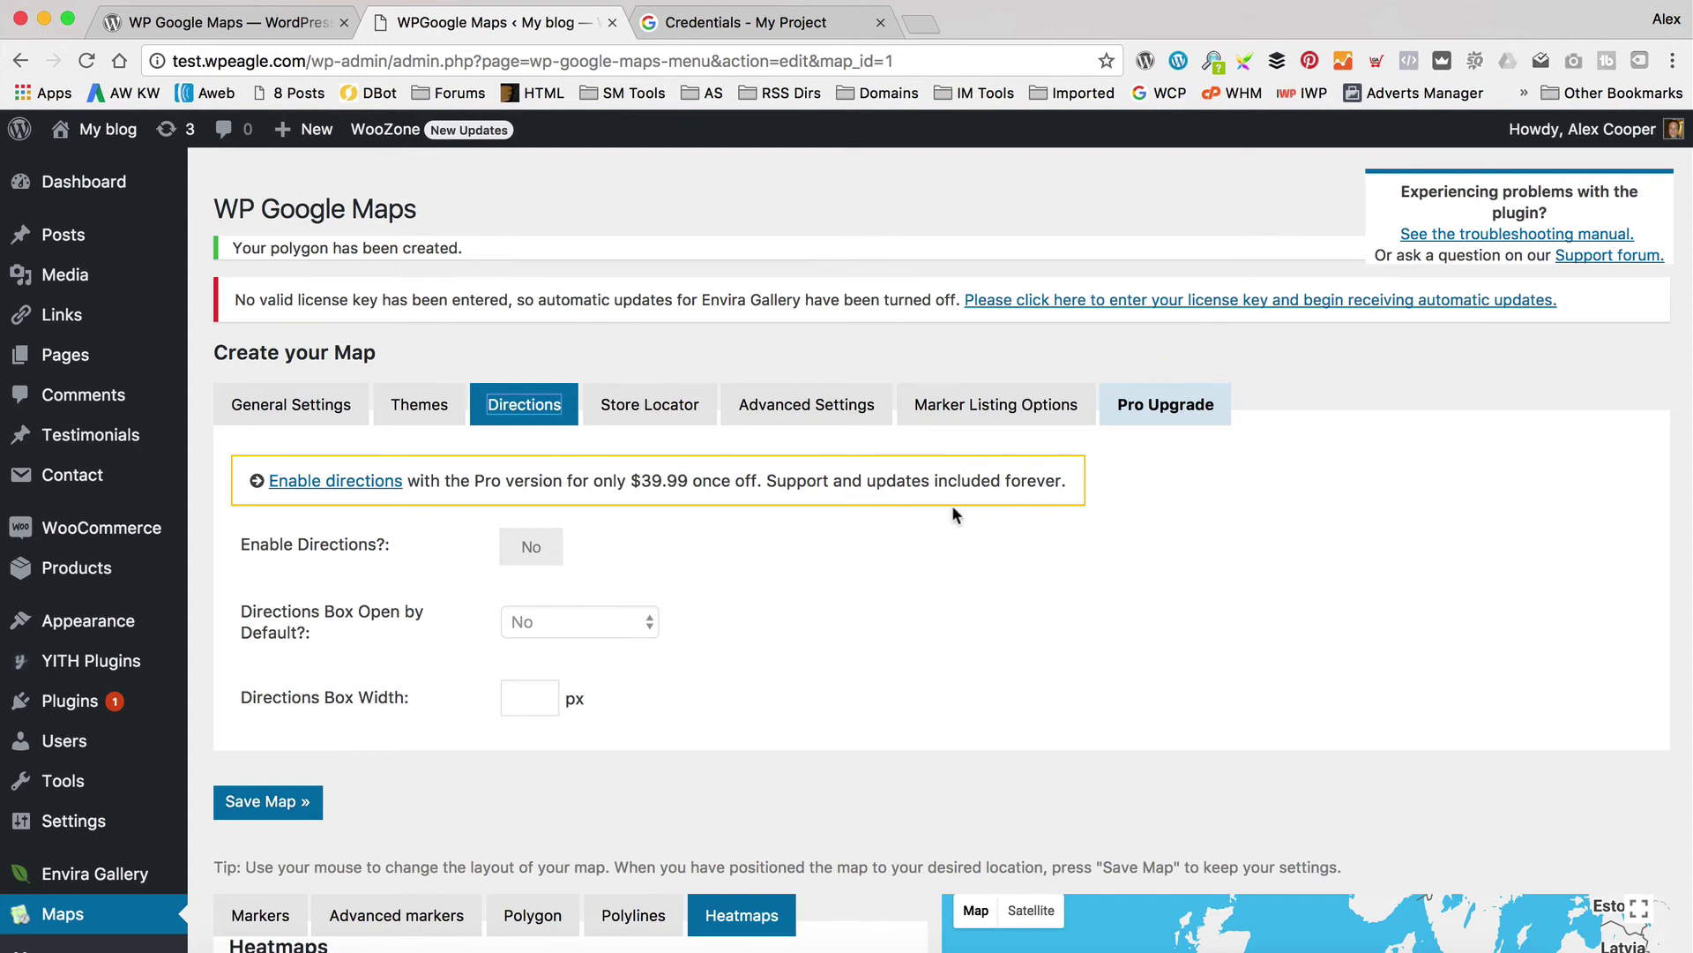
Set Enable Store Locator to Yes for the map
{"action": "left_click", "coordinate": [691, 403]}
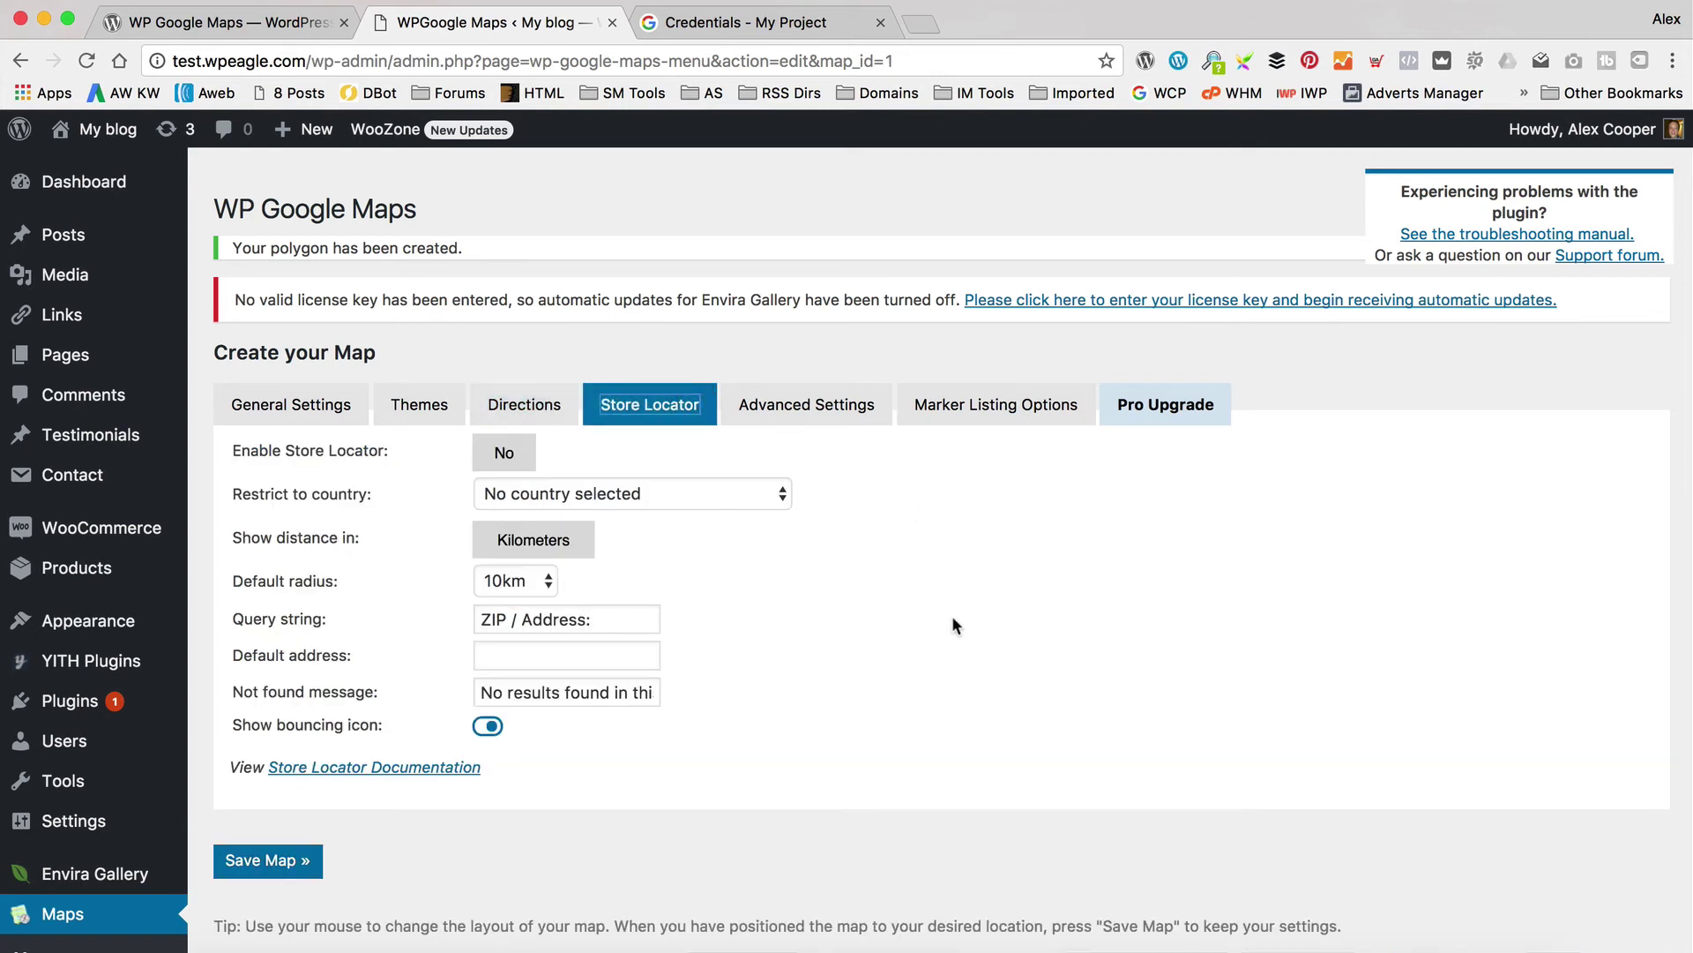
{"action": "left_click", "coordinate": [526, 470]}
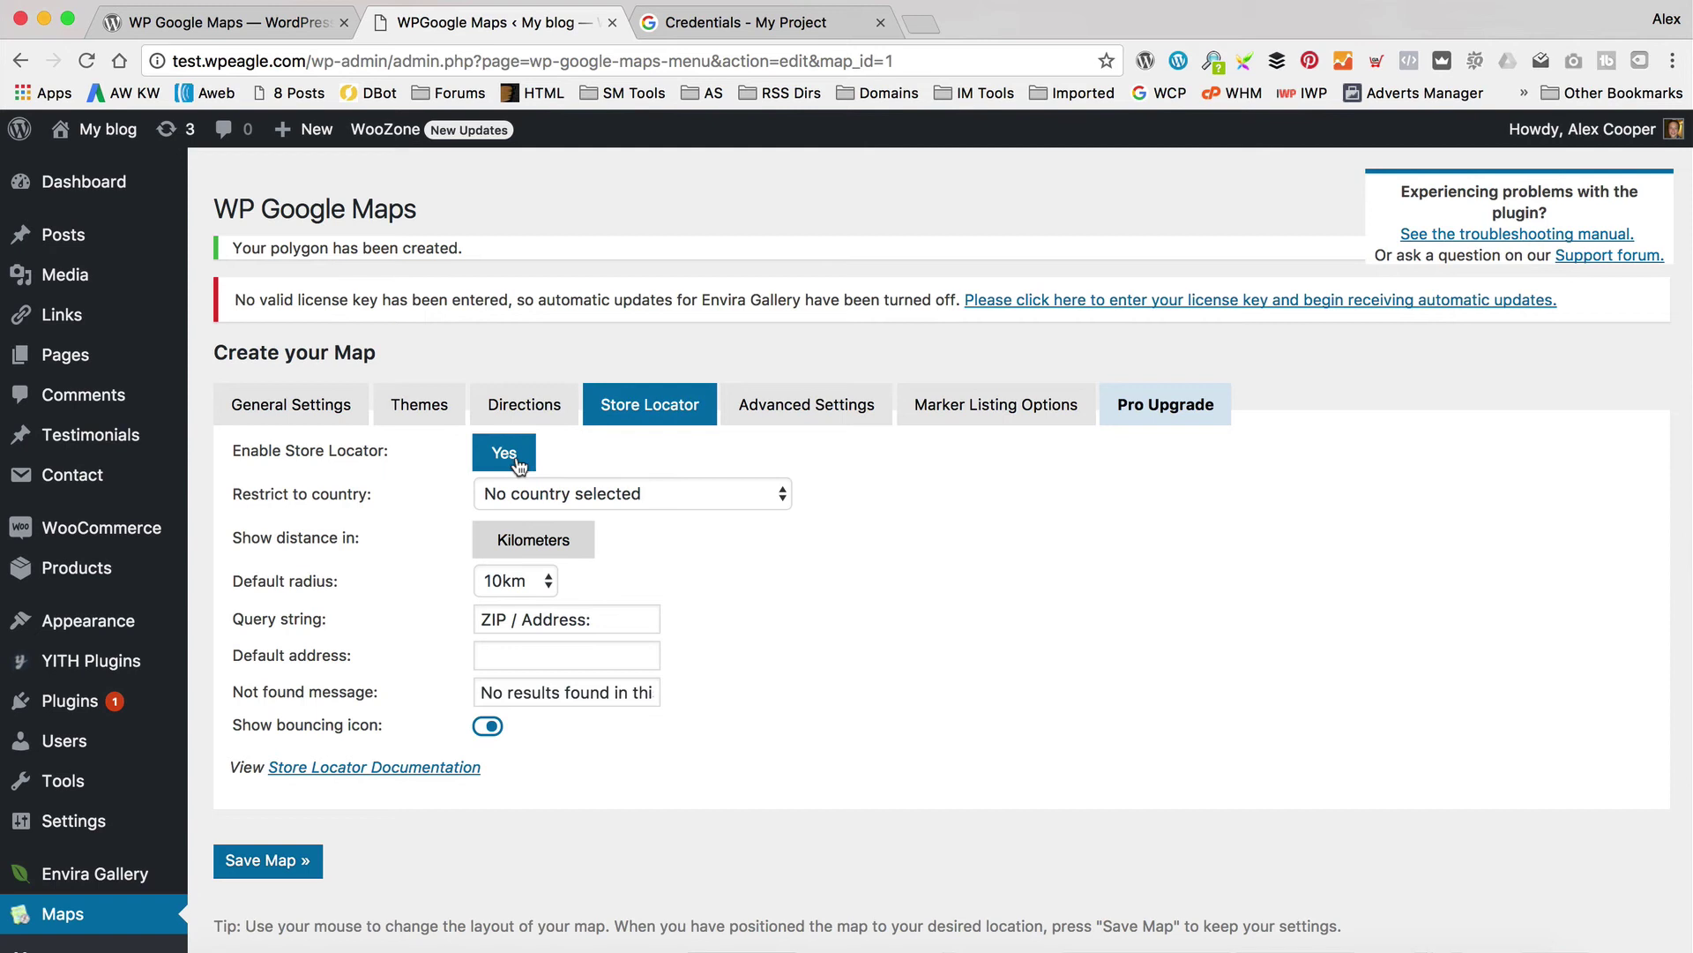
{"action": "scroll", "coordinate": [882, 573], "scroll_direction": "down", "scroll_amount": 3}
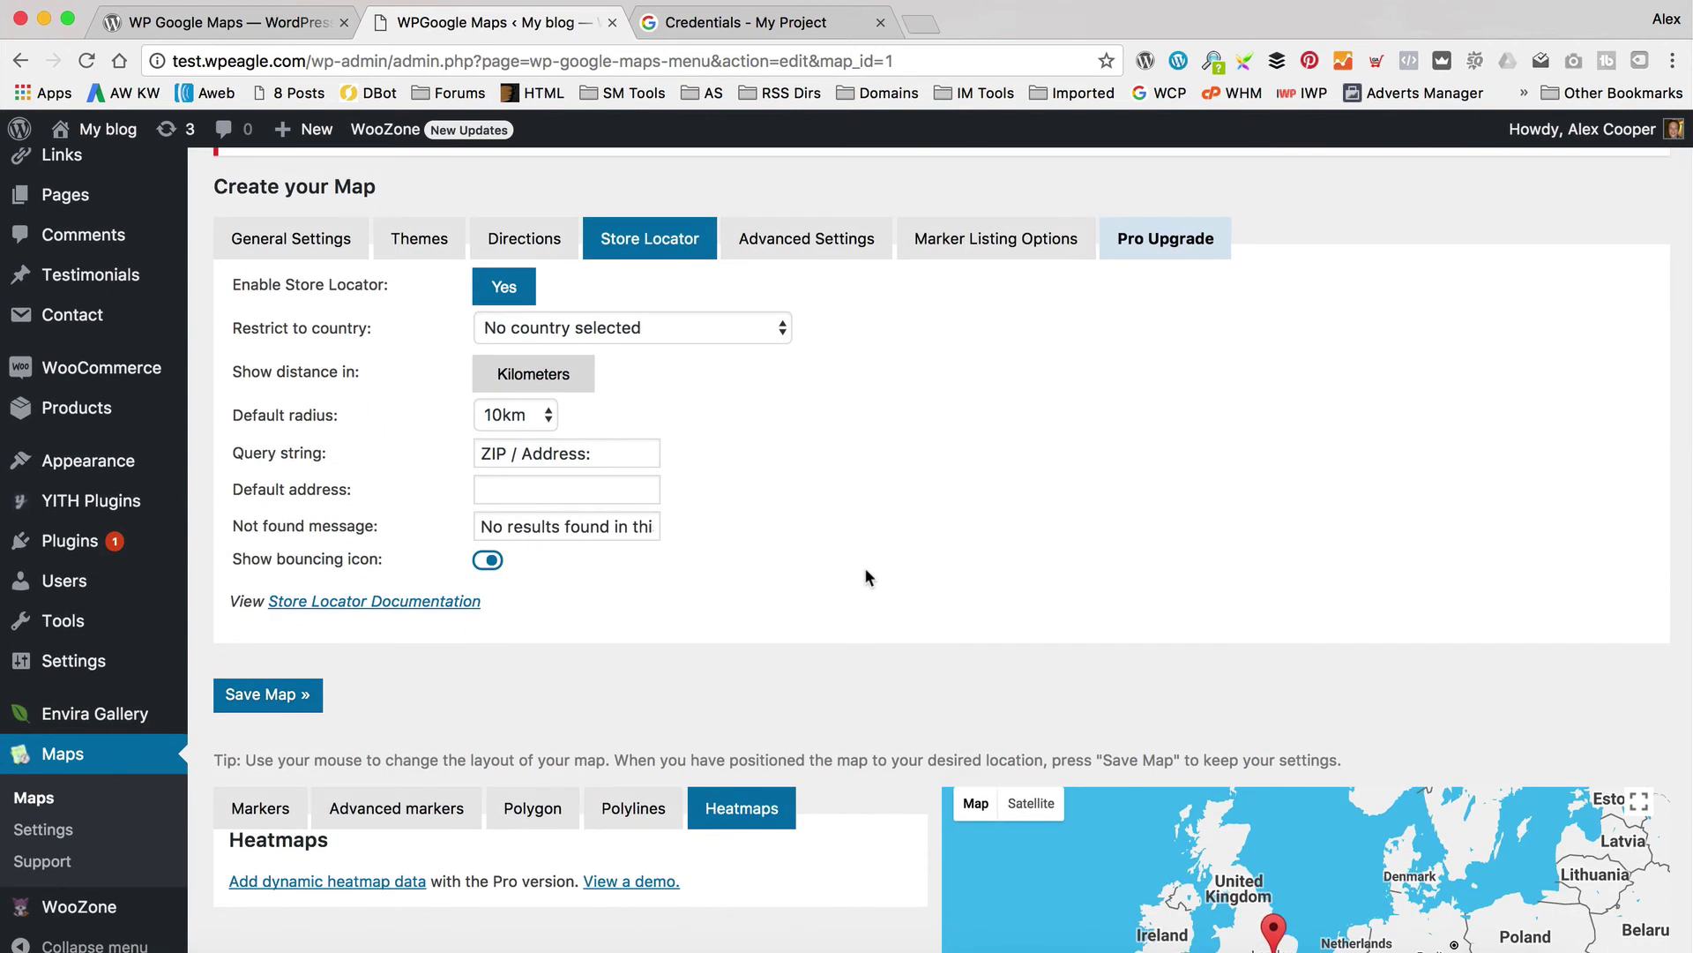
{"action": "scroll", "coordinate": [865, 570], "scroll_direction": "down", "scroll_amount": 2}
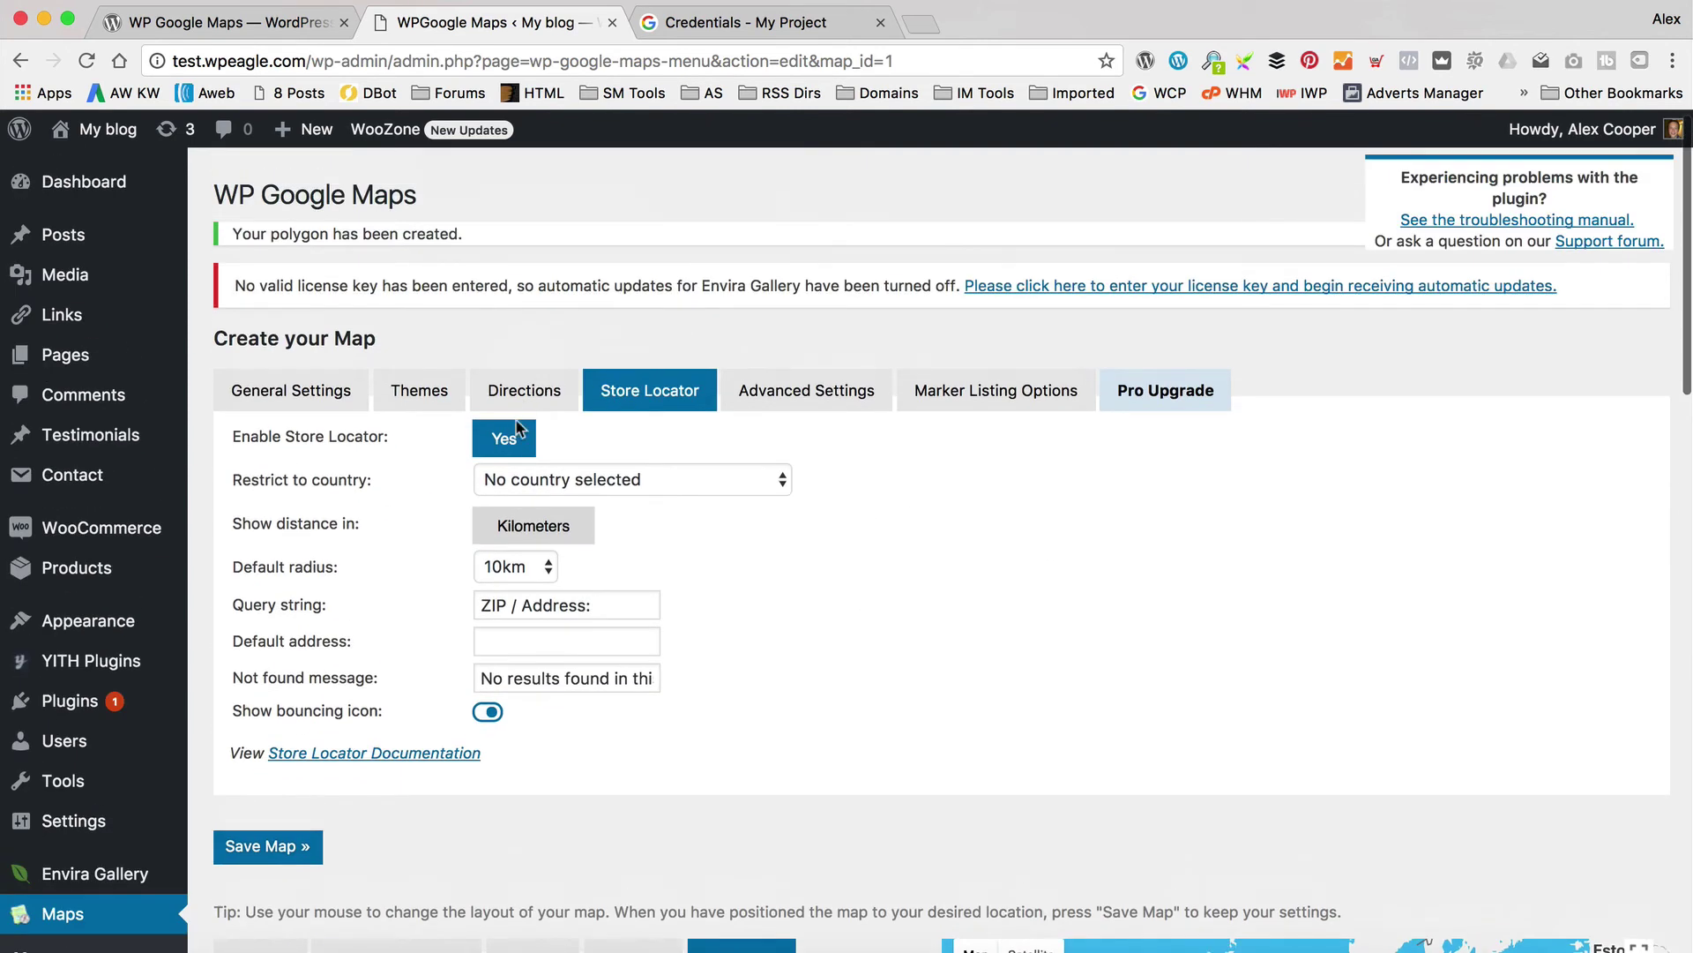
Look through the Advanced Settings and Marker Listing Options
{"action": "left_click", "coordinate": [808, 397]}
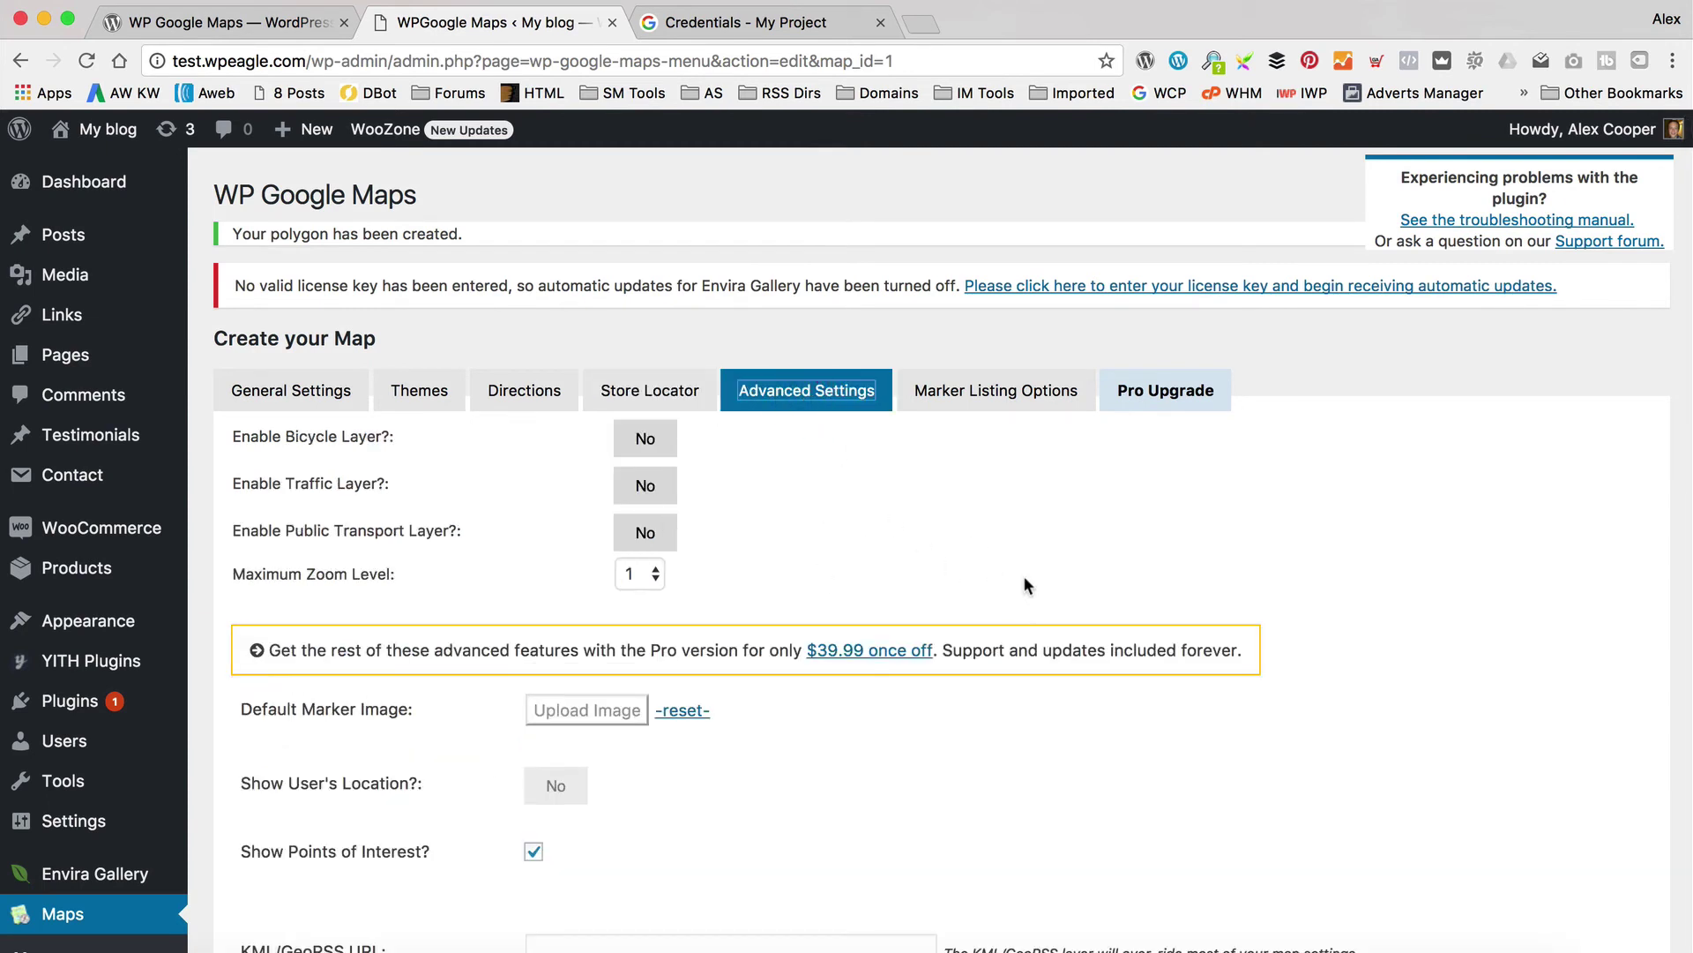
{"action": "scroll", "coordinate": [1022, 529], "scroll_direction": "down", "scroll_amount": 3}
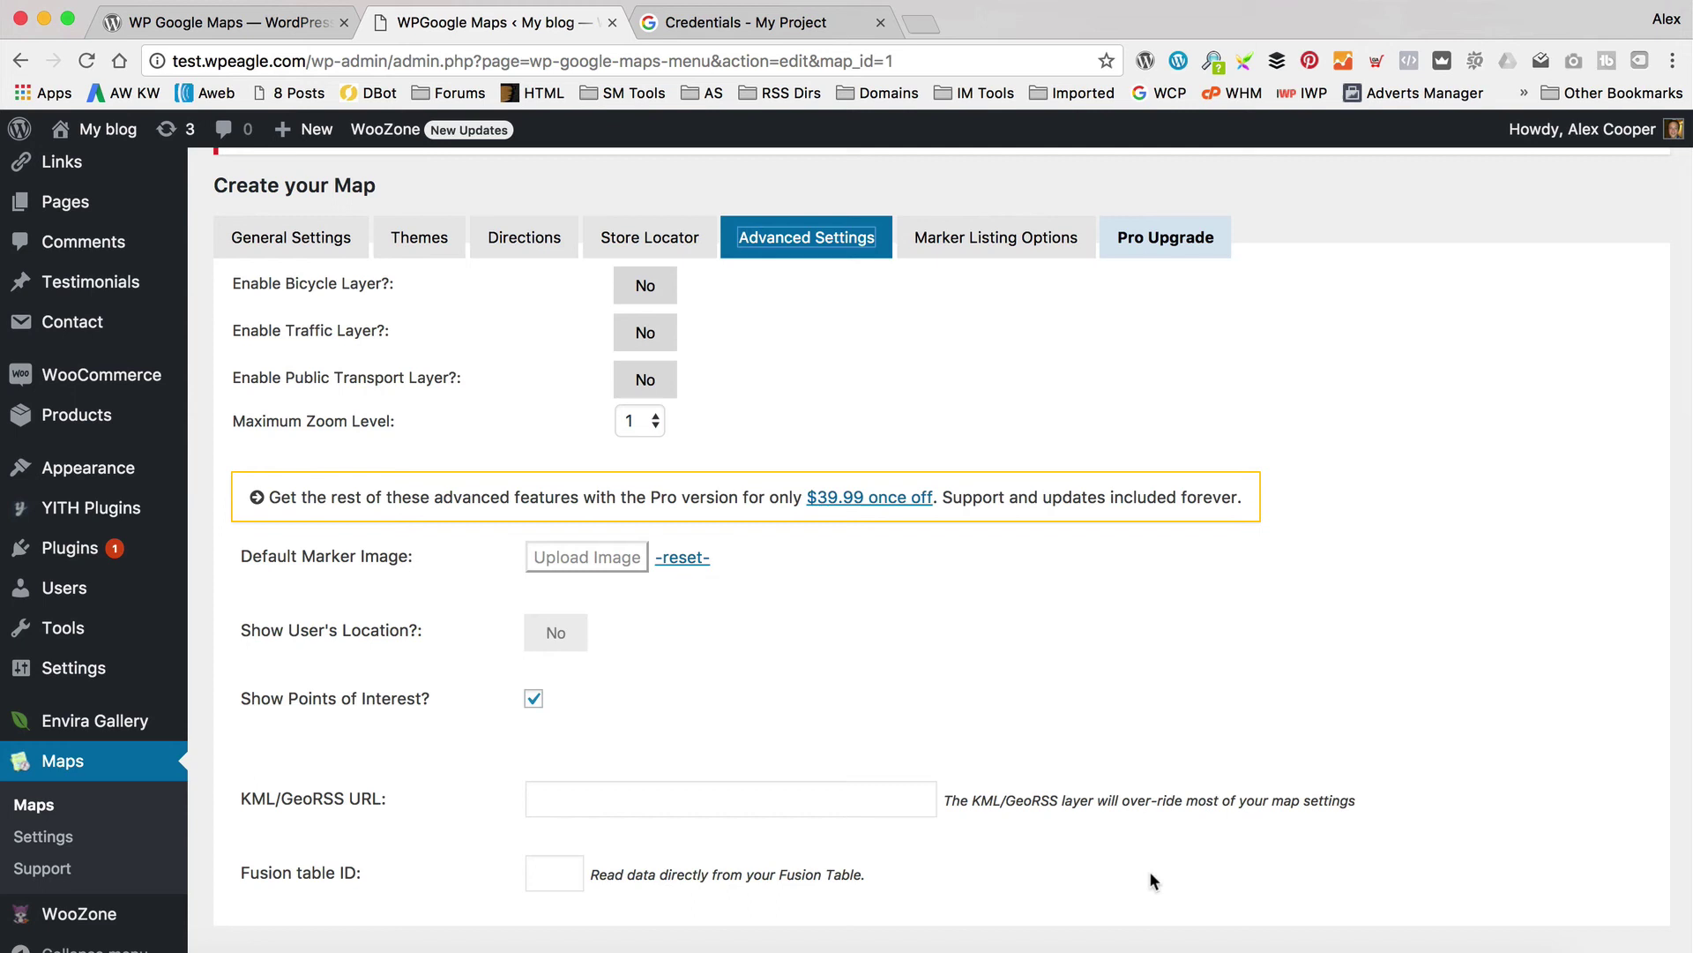
{"action": "left_click", "coordinate": [997, 240]}
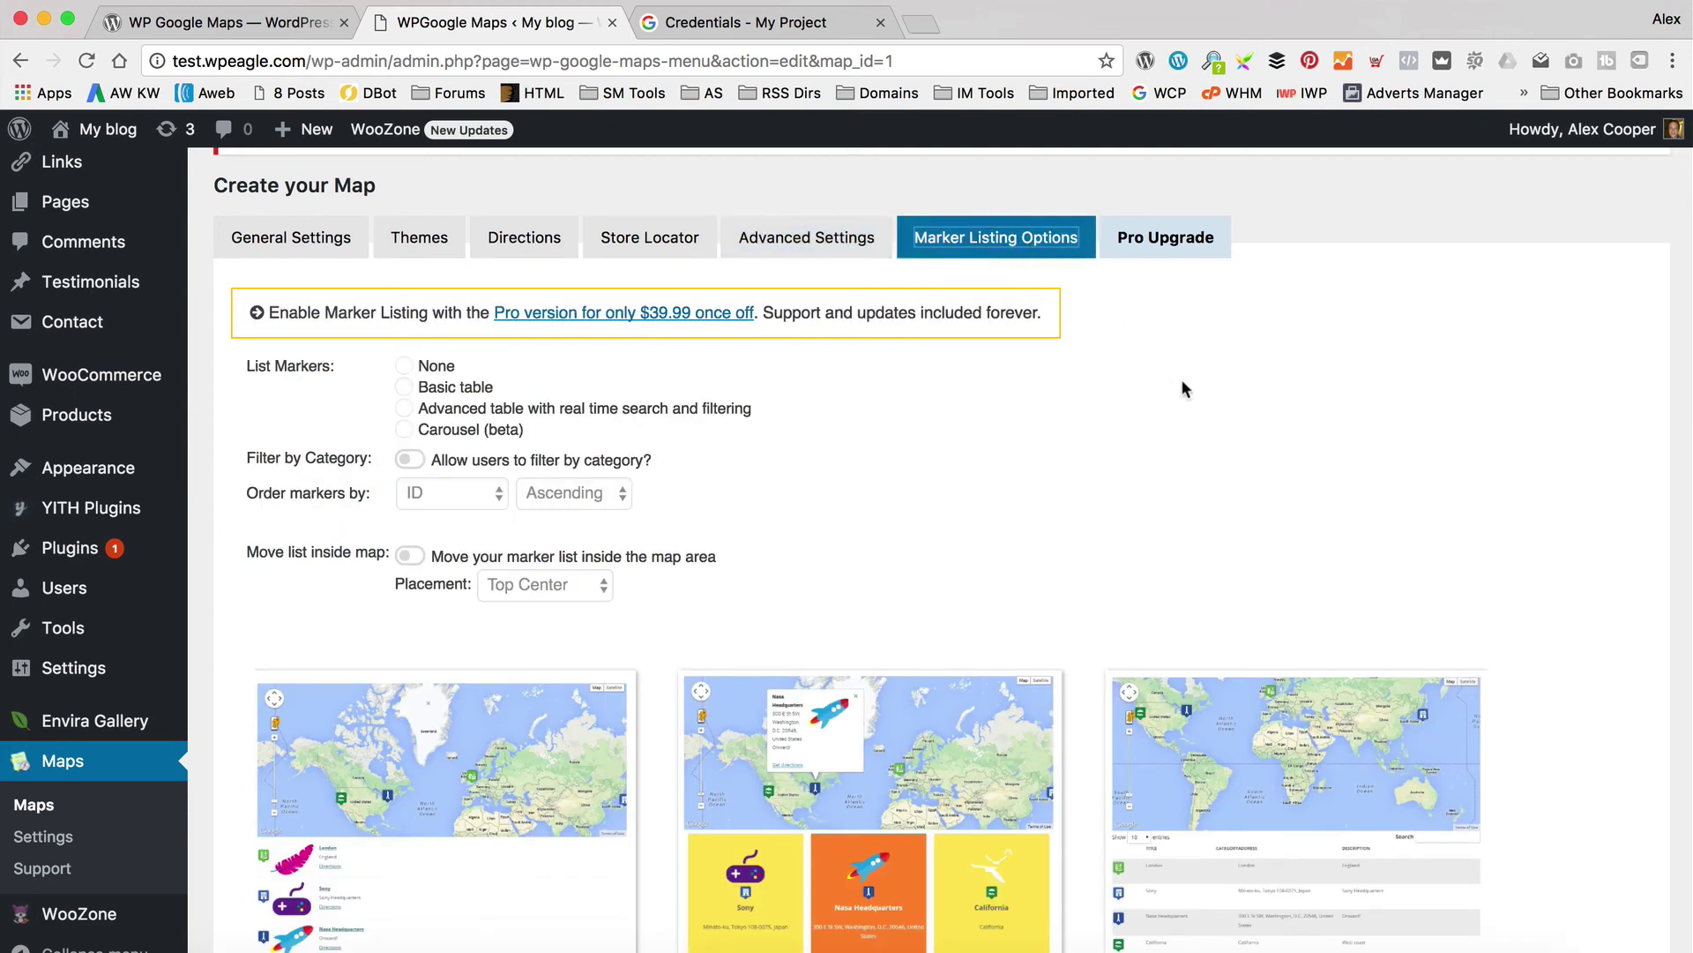
Return to General Settings for WP EAGLE MAP, checking its preview and shortcode [wpgmza id="1"]
{"action": "scroll", "coordinate": [1186, 388], "scroll_direction": "down", "scroll_amount": 3}
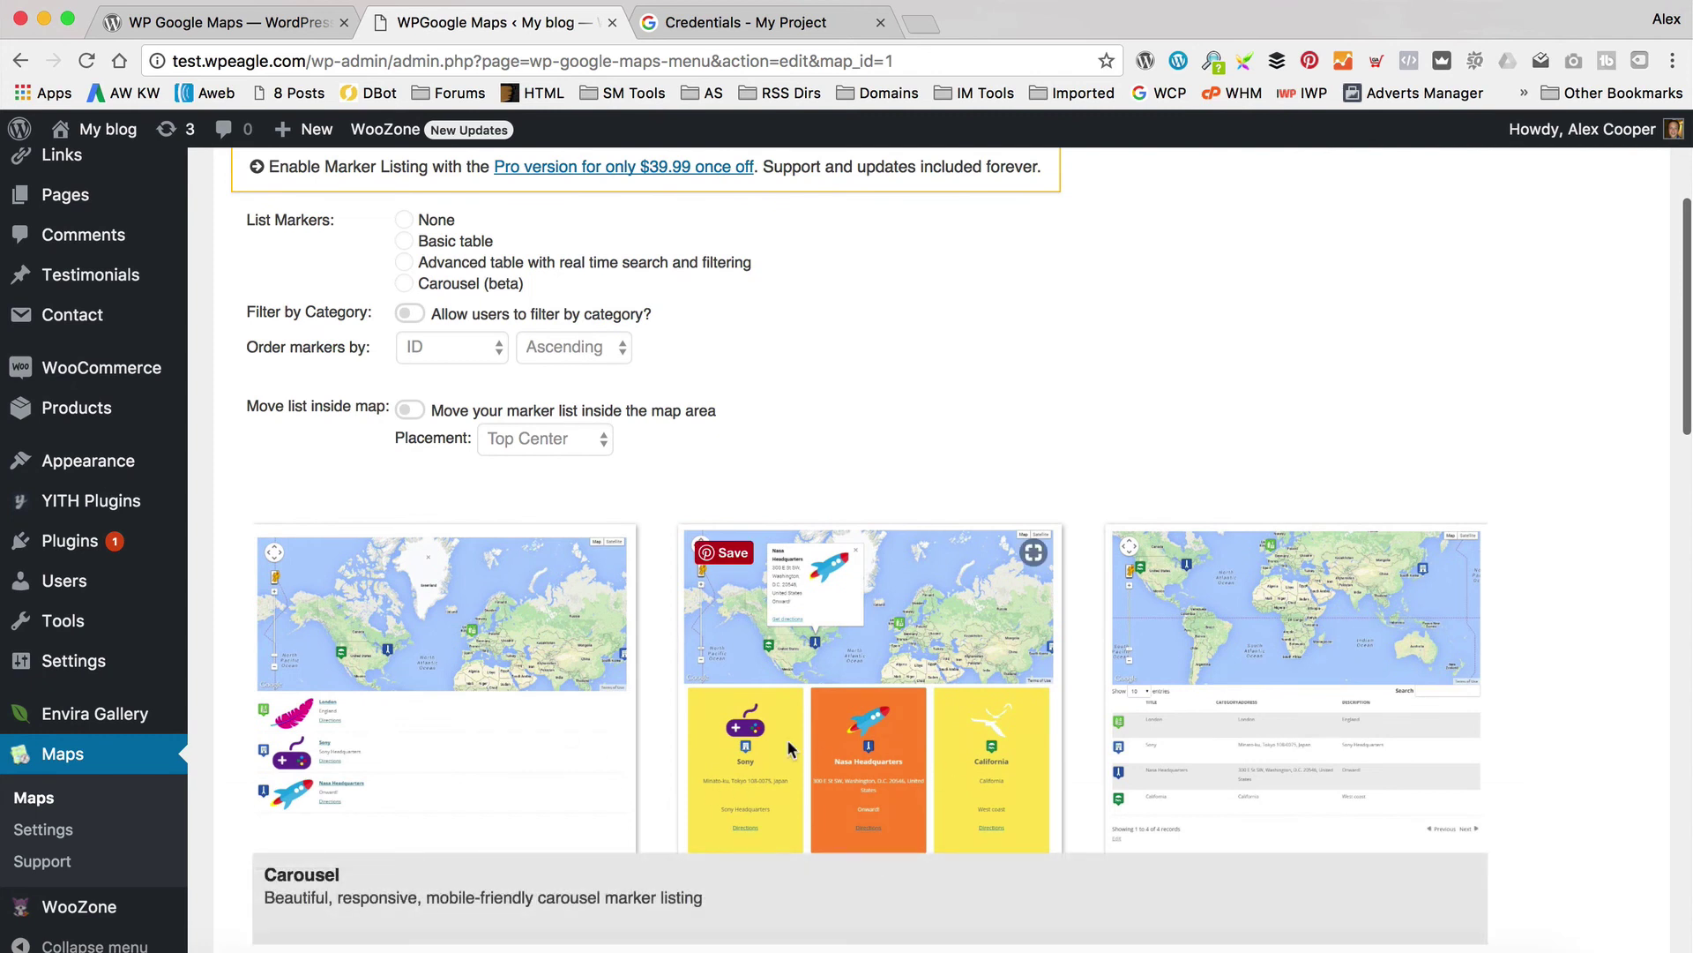
{"action": "scroll", "coordinate": [1025, 633], "scroll_direction": "up", "scroll_amount": 5}
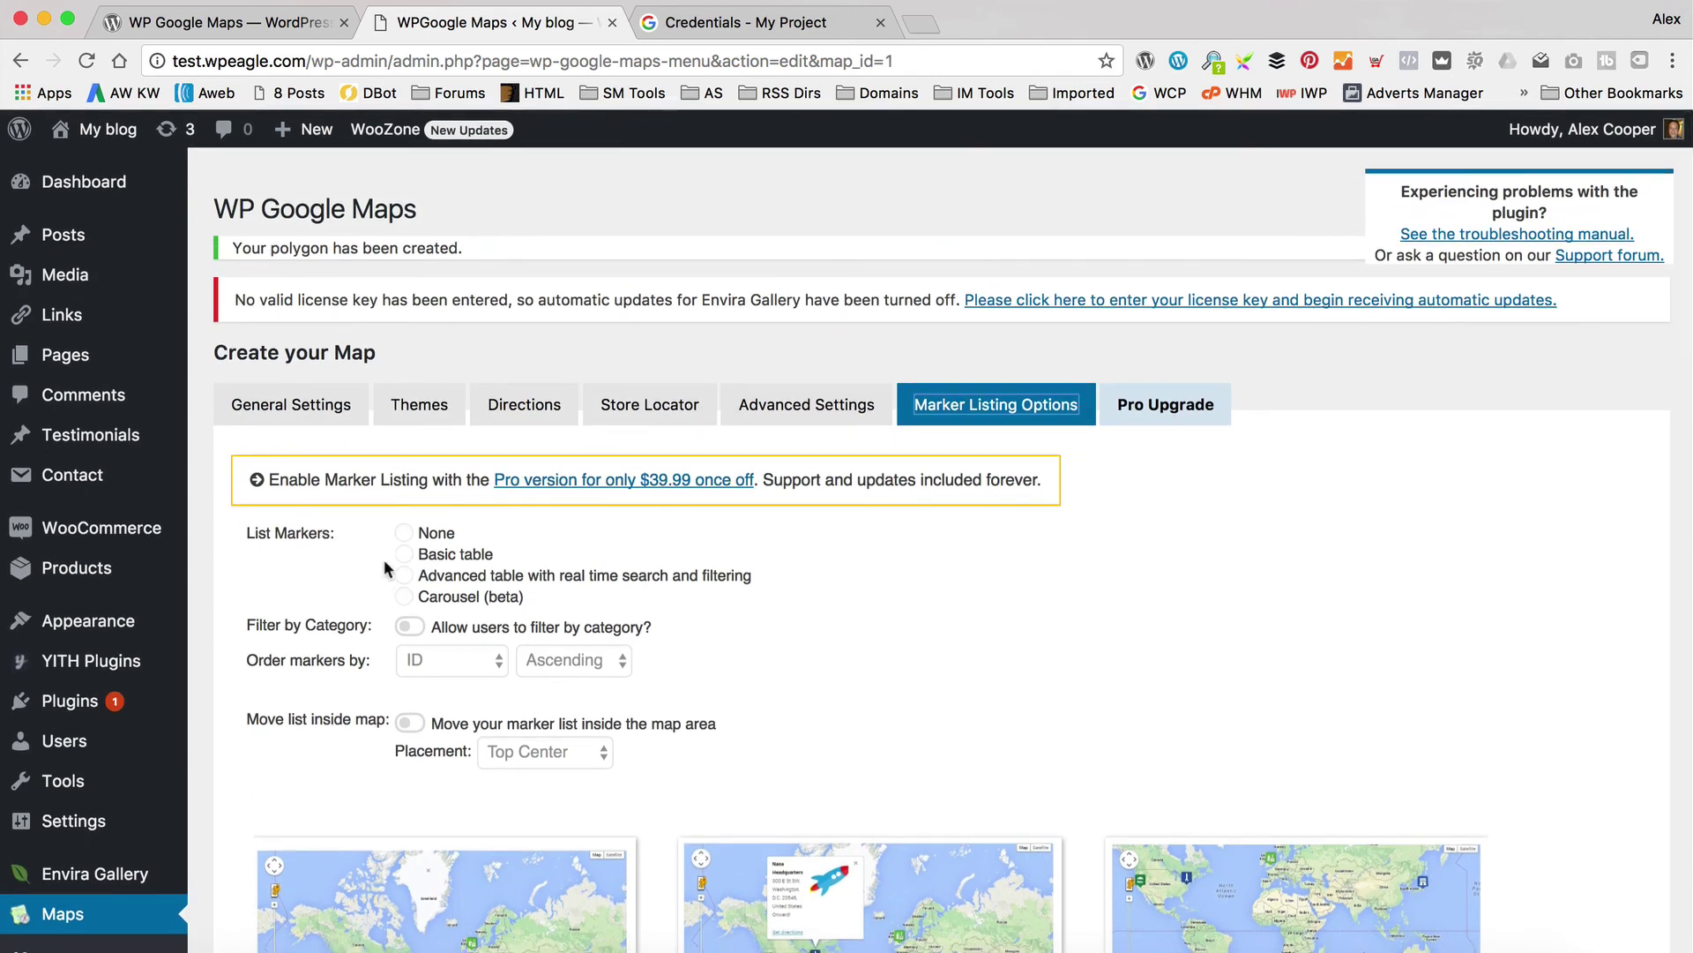
{"action": "left_click", "coordinate": [304, 404]}
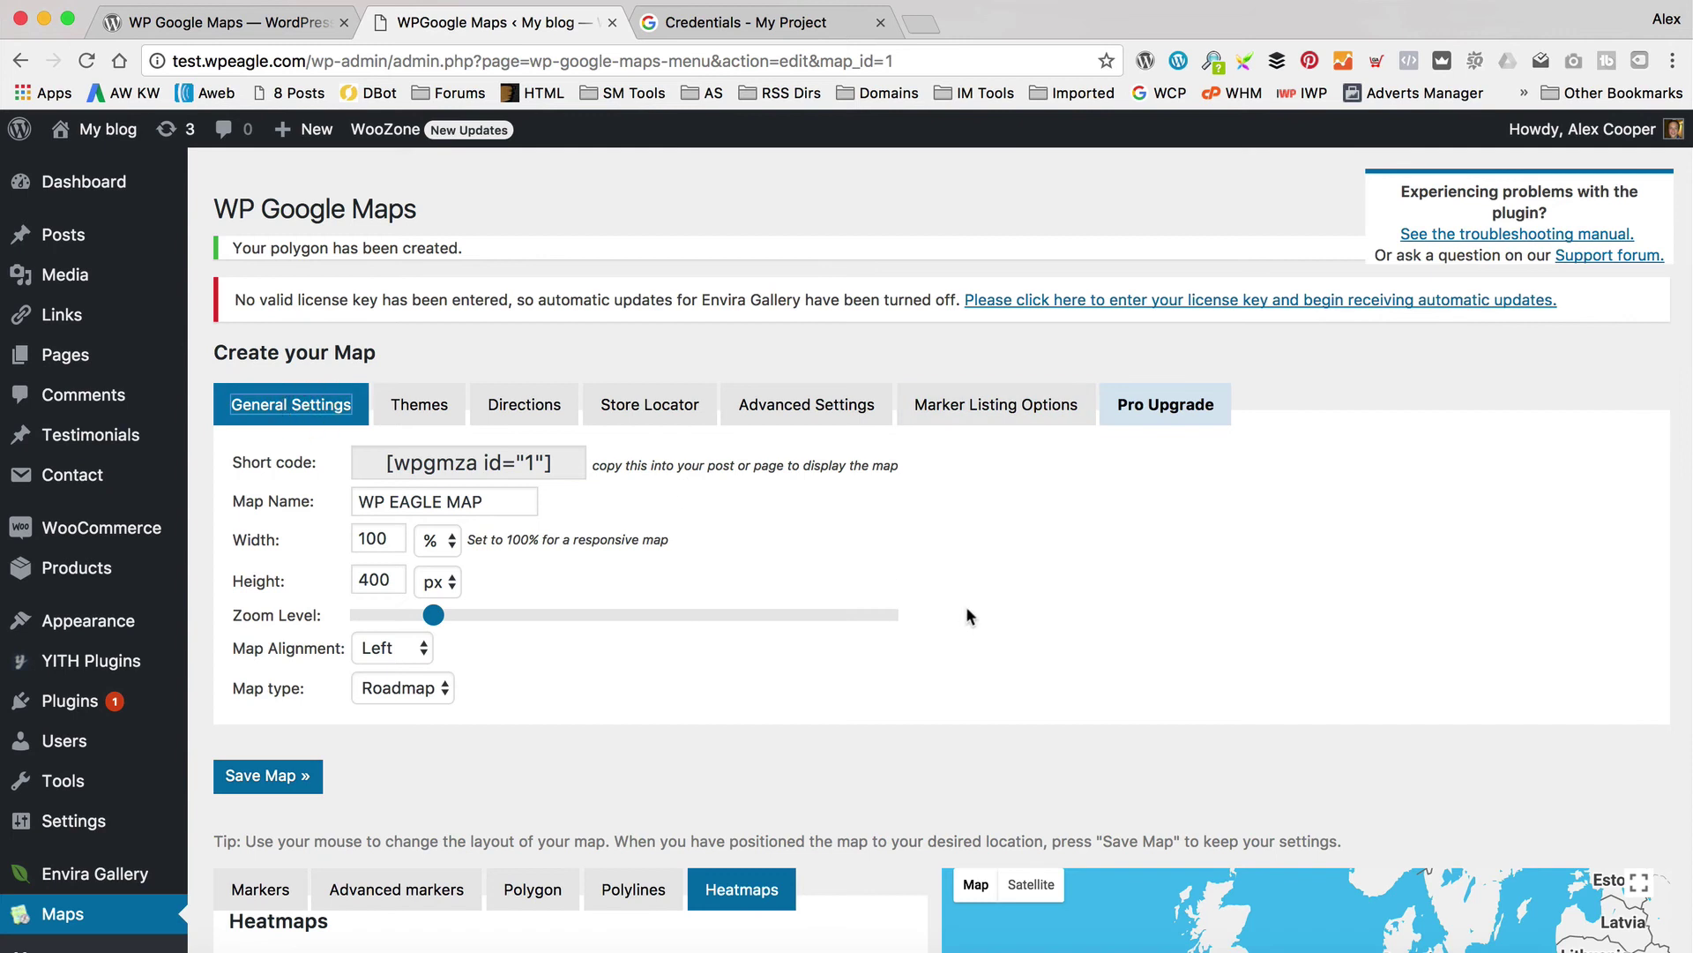
{"action": "scroll", "coordinate": [1046, 547], "scroll_direction": "down", "scroll_amount": 5}
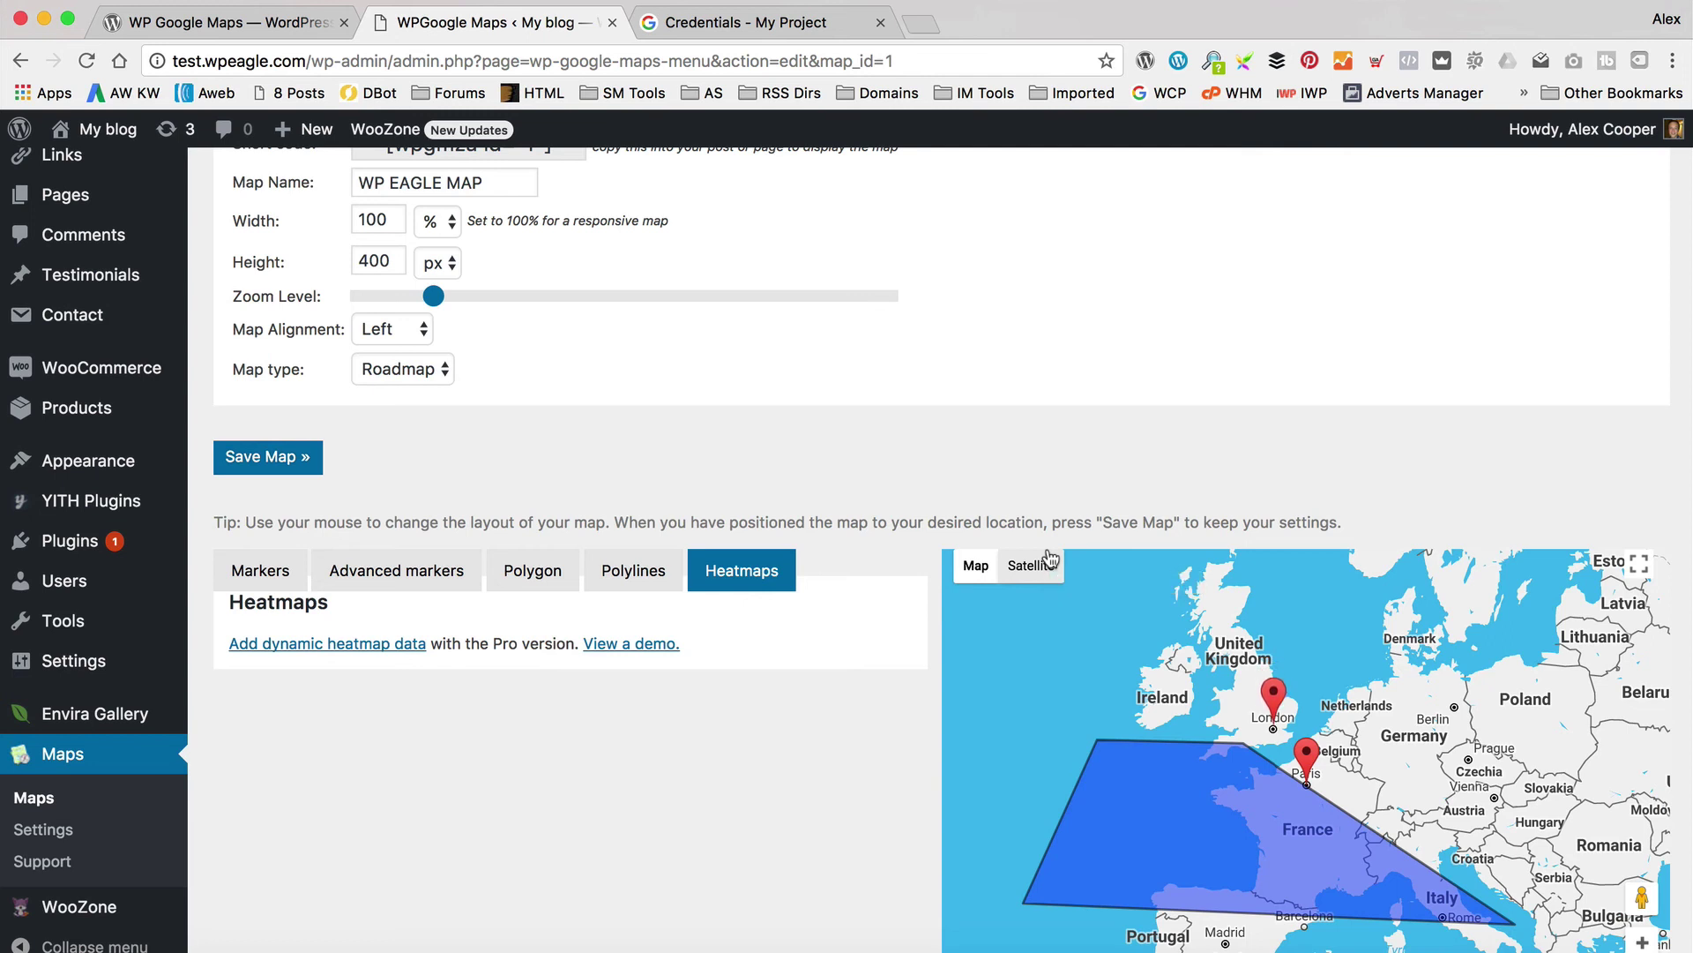
{"action": "scroll", "coordinate": [1049, 556], "scroll_direction": "up", "scroll_amount": 3}
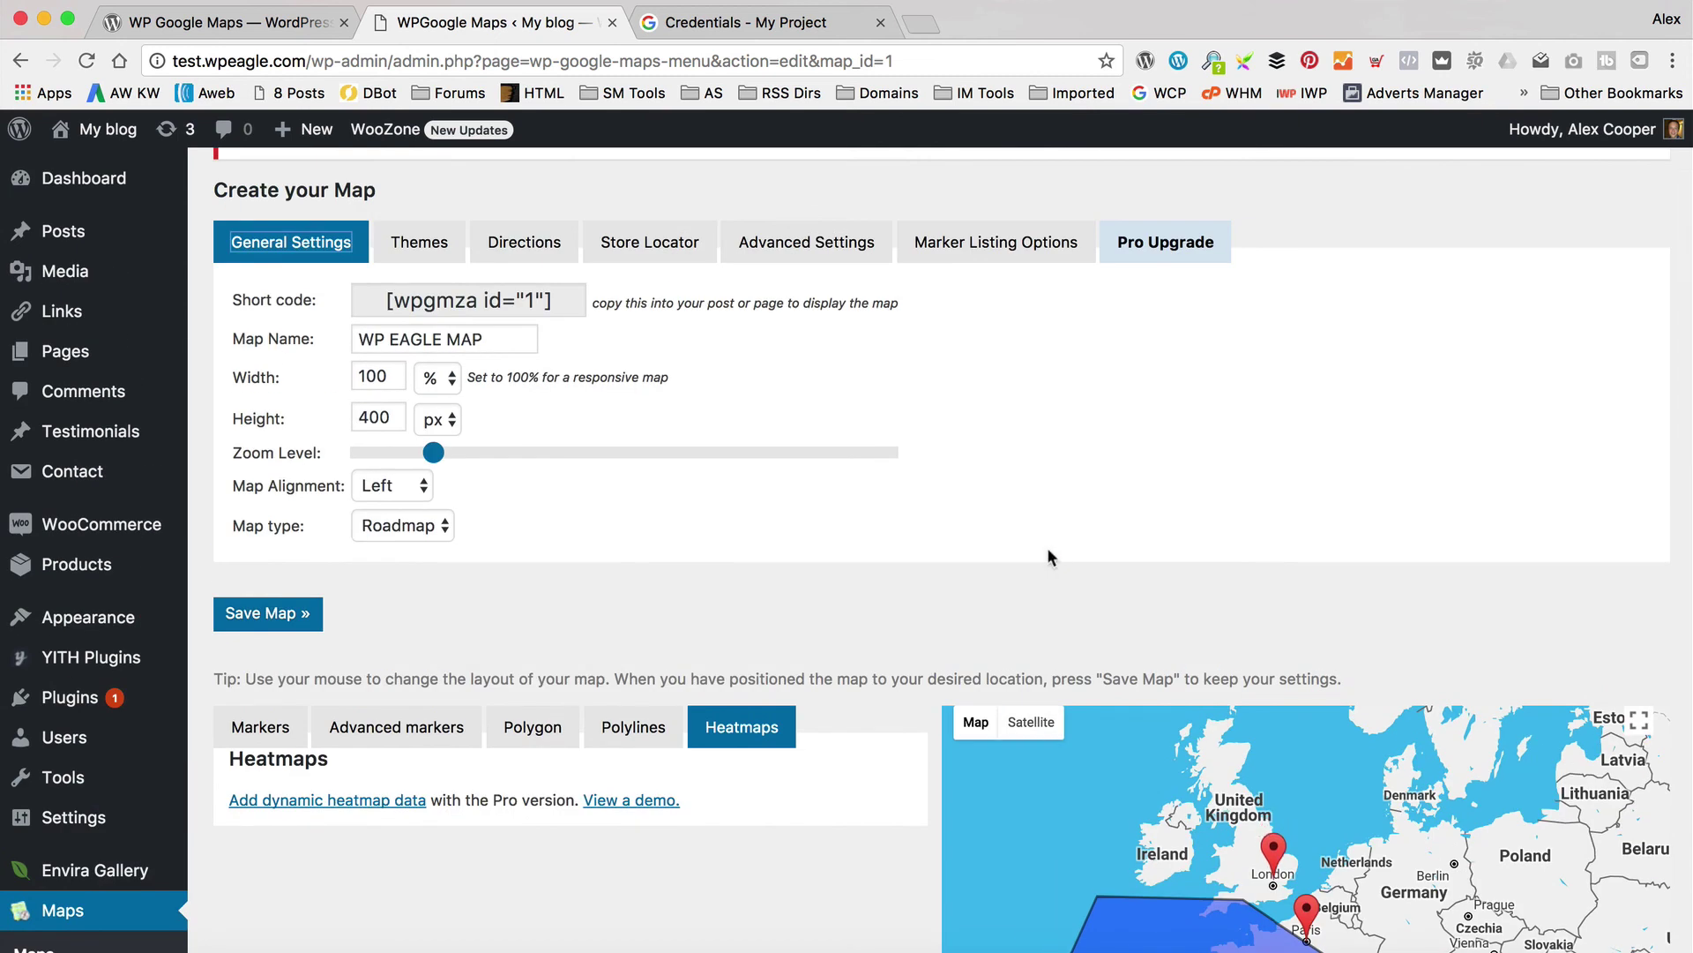
Copy the map's shortcode [wpgmza id="1"] from the Short code box
{"action": "left_click", "coordinate": [571, 301]}
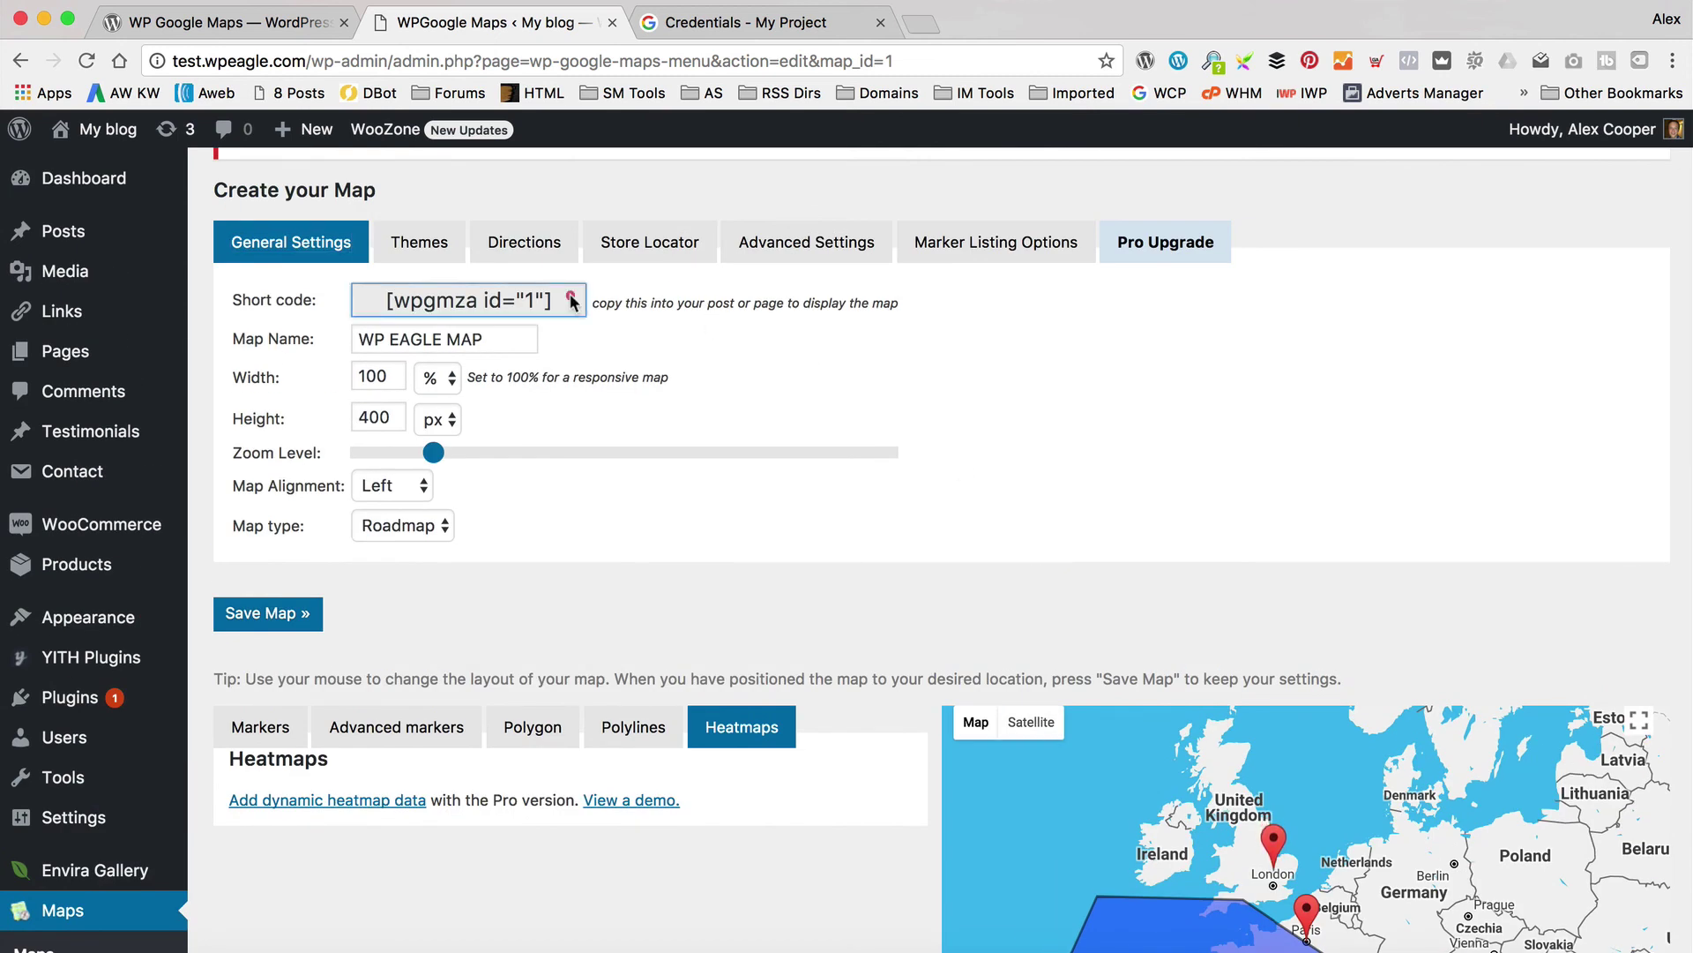
{"action": "left_click", "coordinate": [572, 302]}
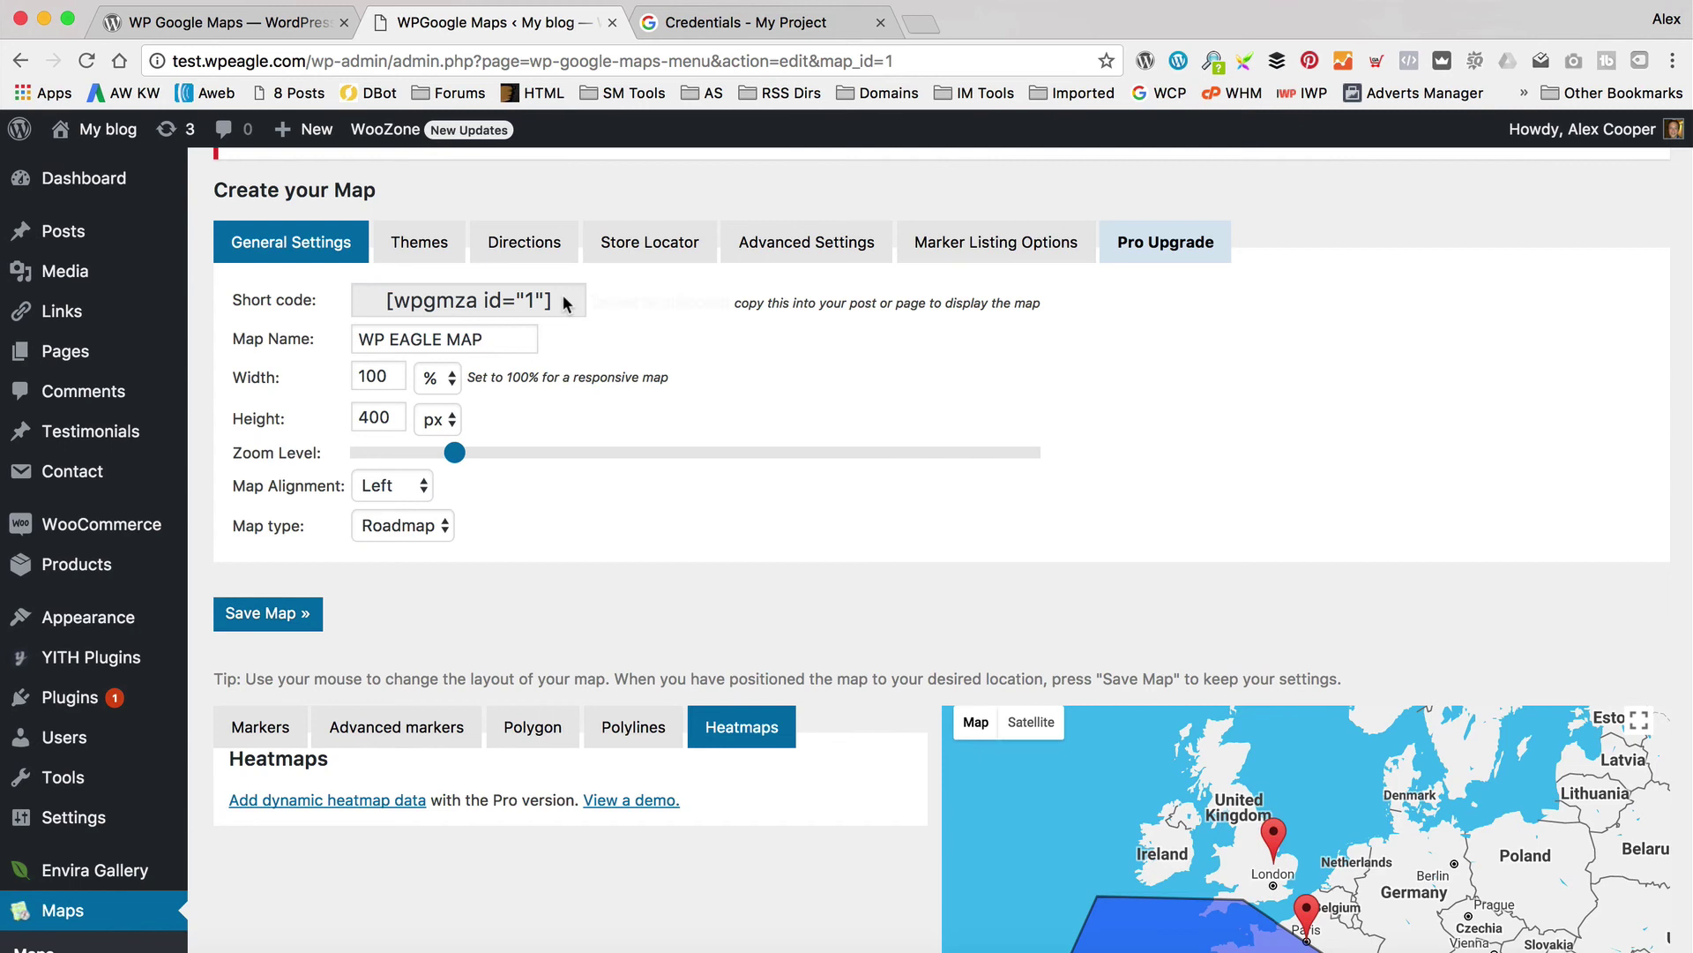
{"action": "left_click", "coordinate": [565, 303]}
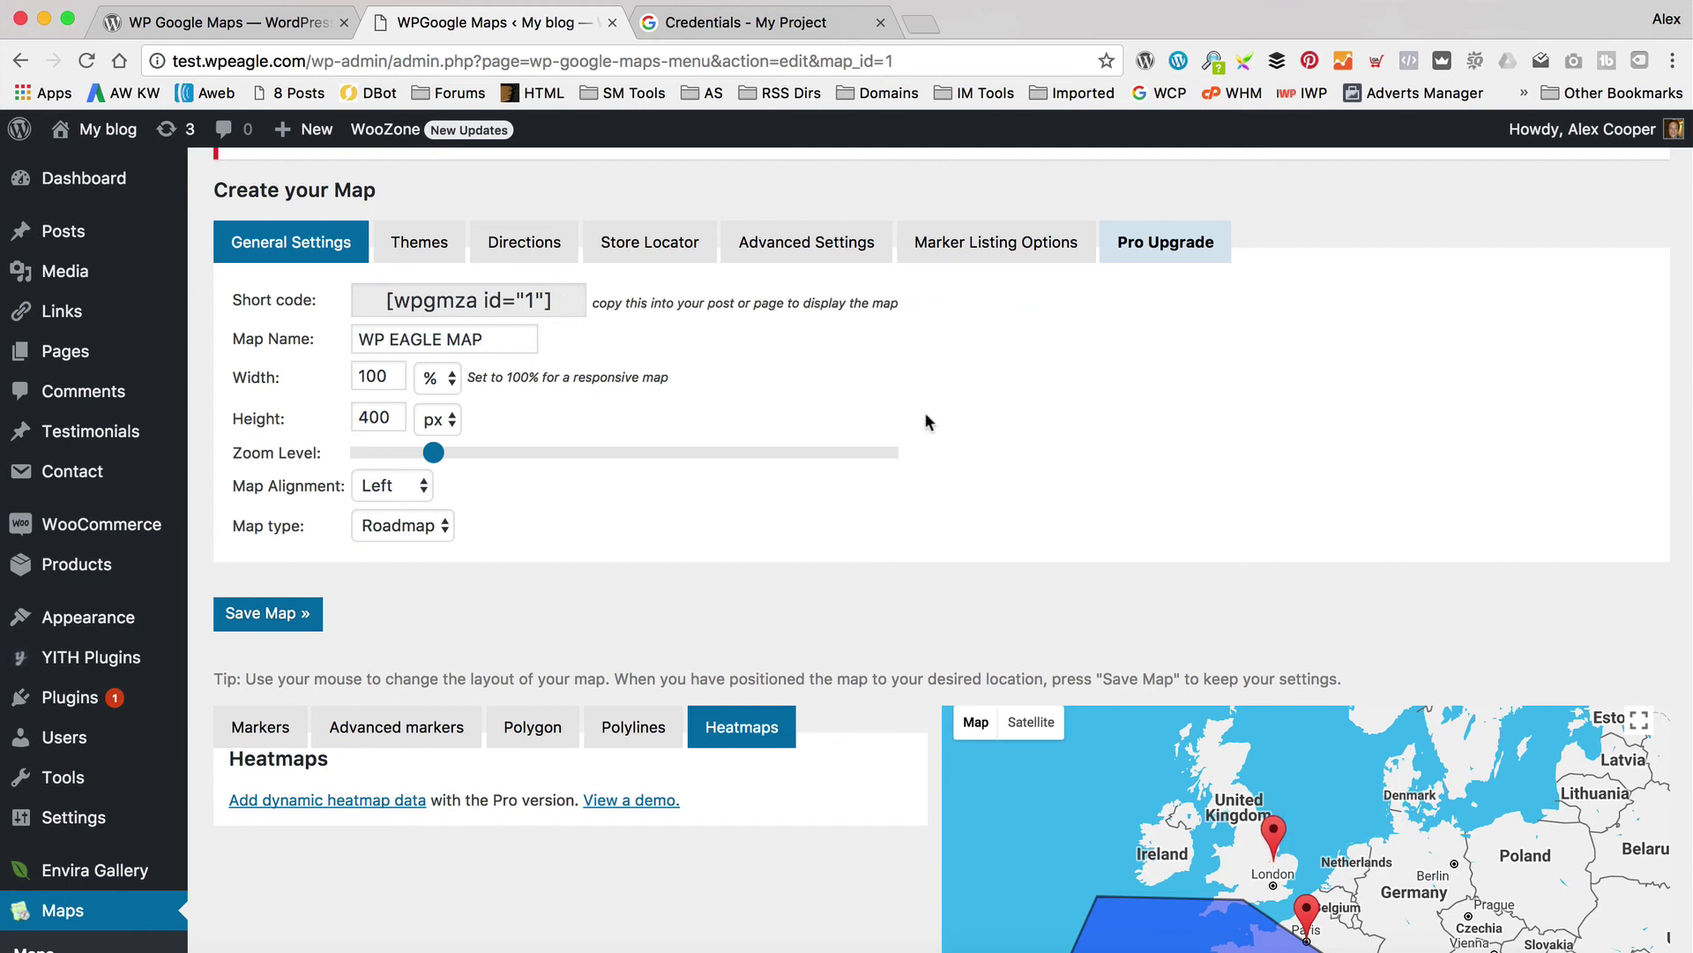
Go to the public site and open the Google Map page in the page editor
{"action": "mouse_move", "coordinate": [106, 130]}
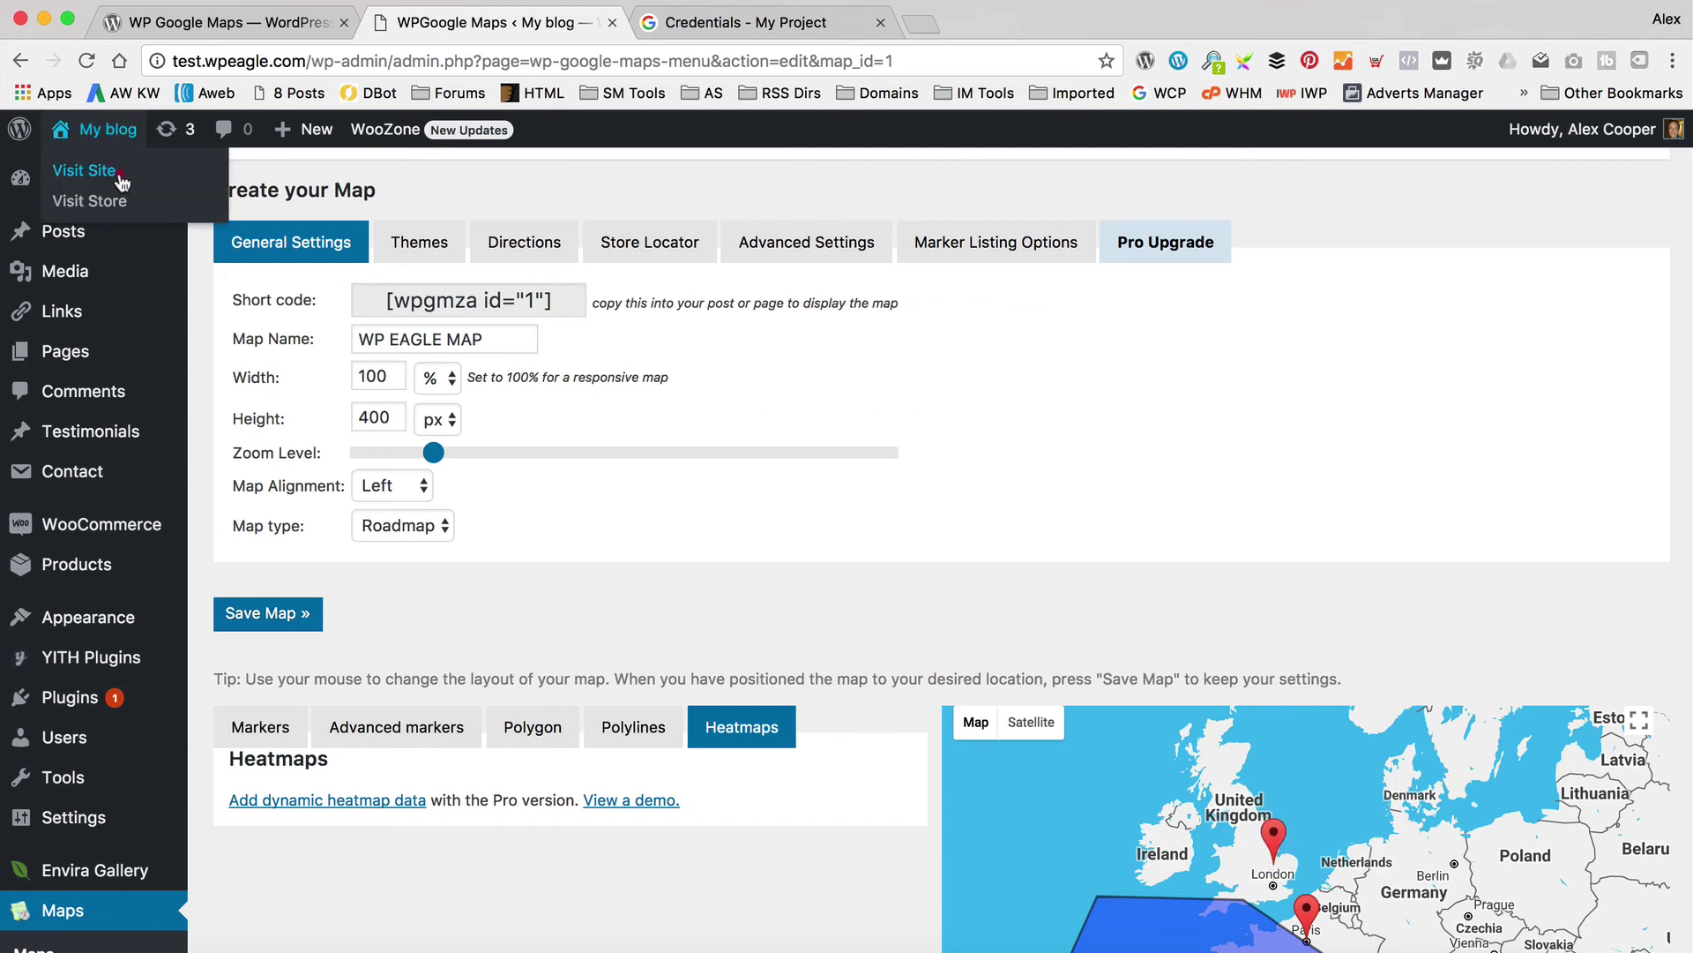
{"action": "left_click", "coordinate": [119, 173]}
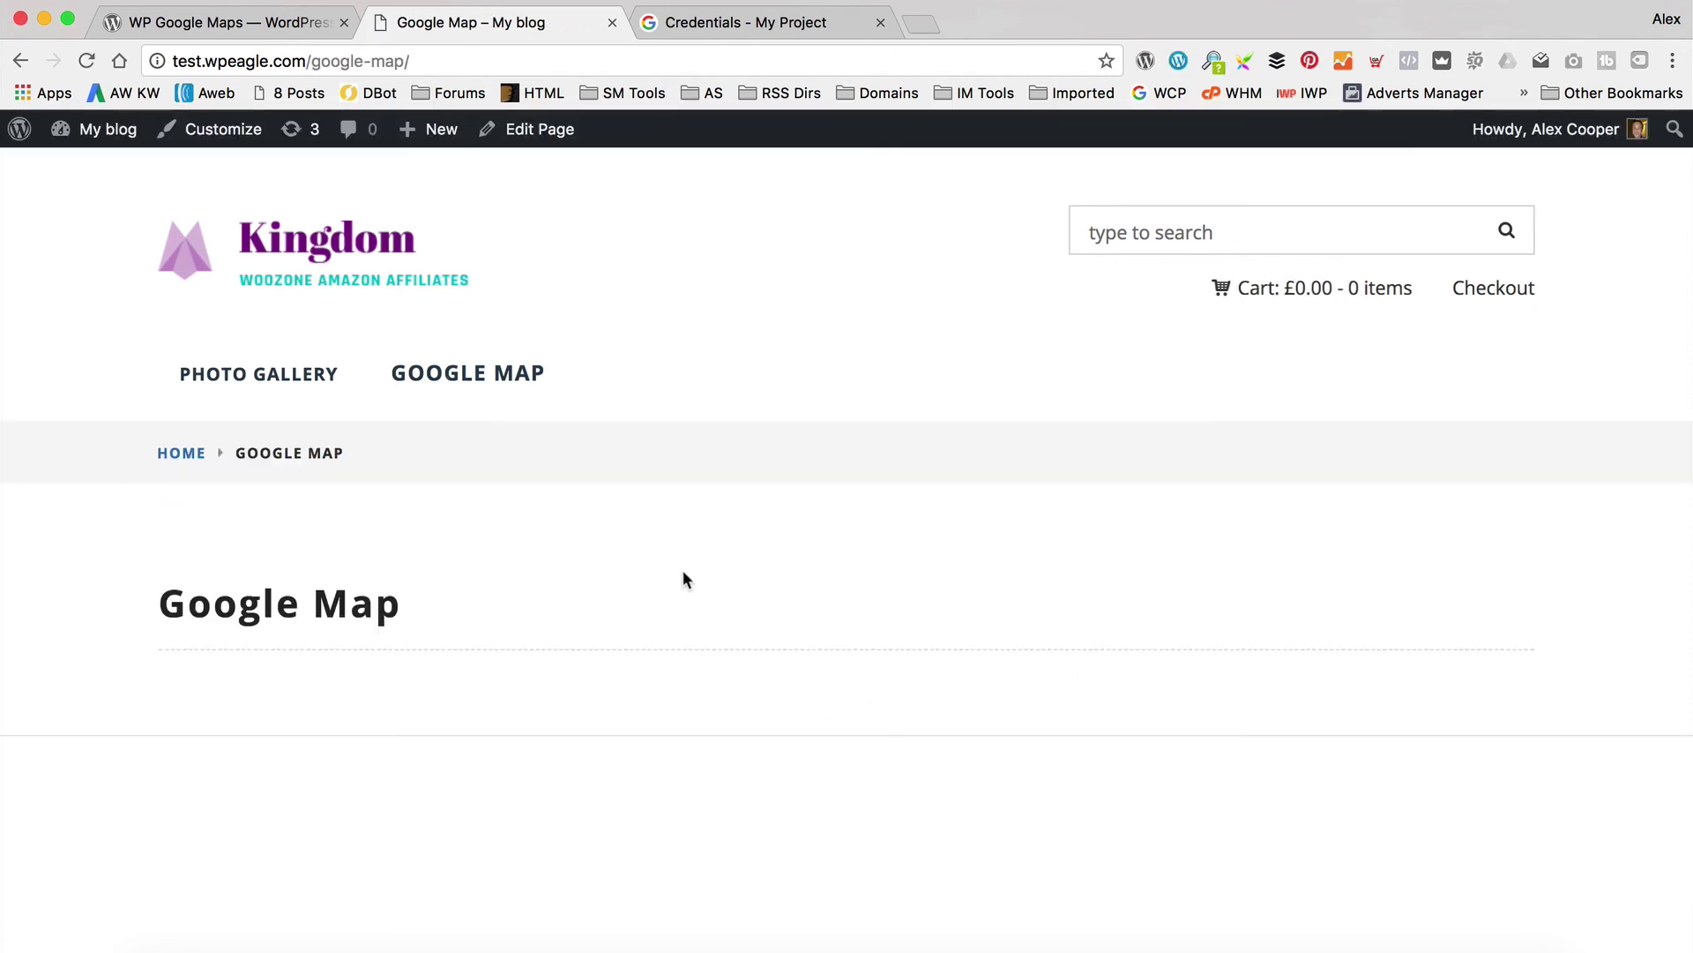
{"action": "left_click", "coordinate": [545, 129]}
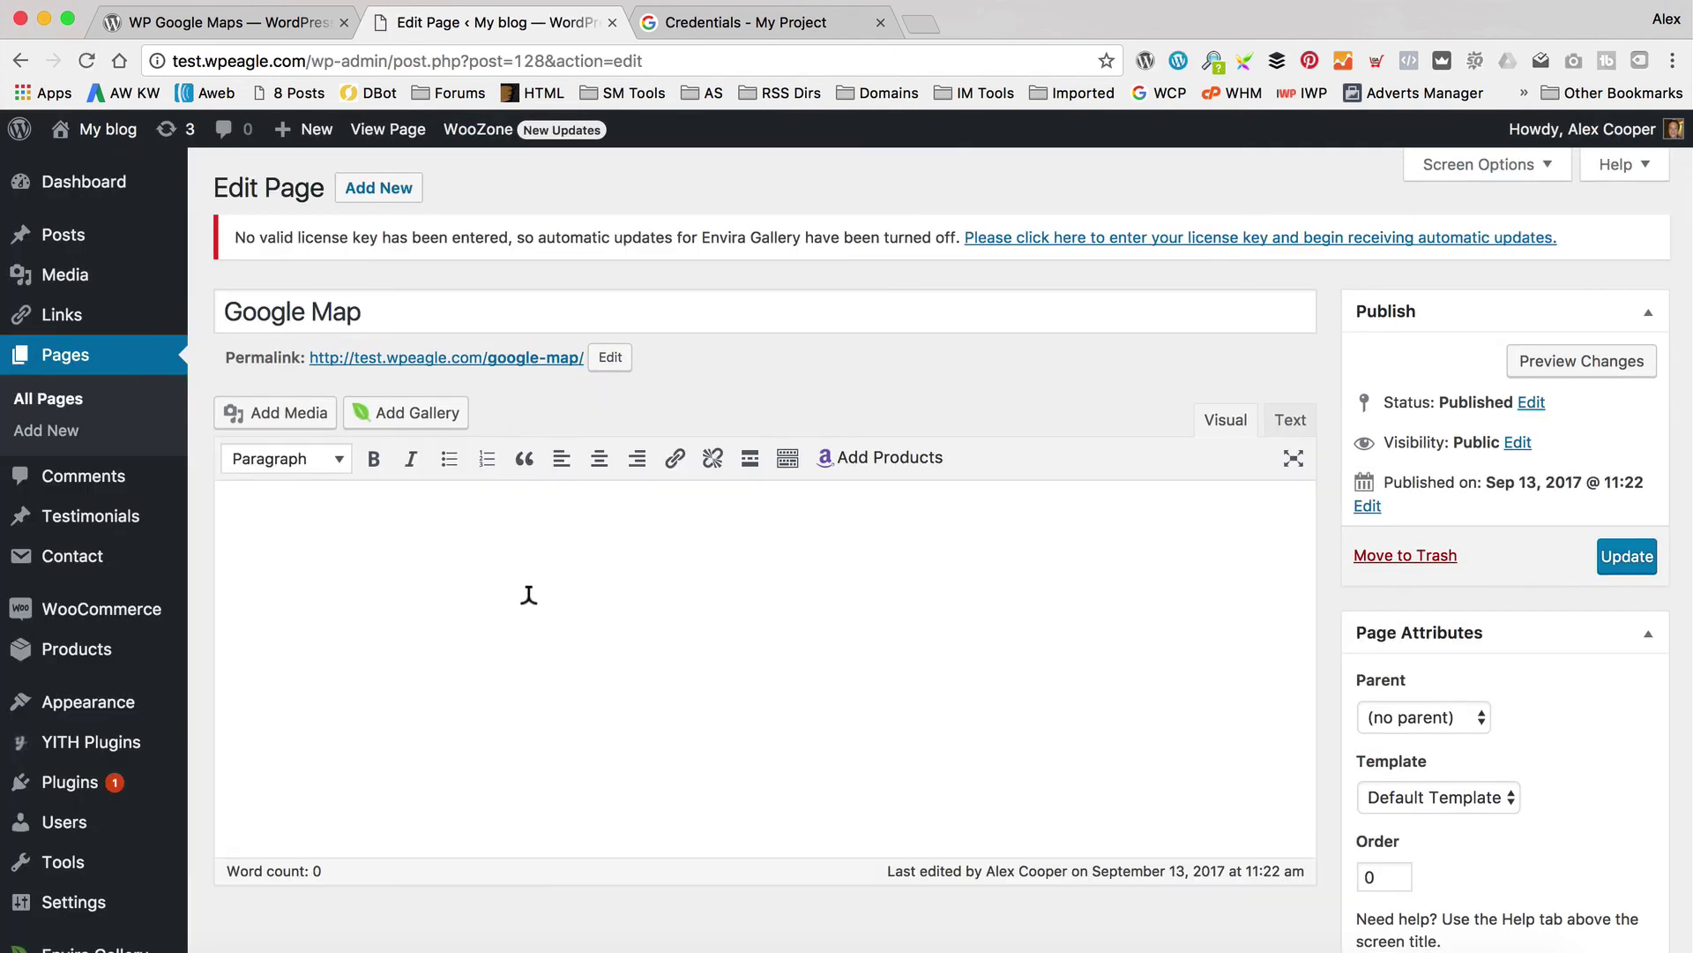
Paste [wpgmza id="1"] into the Google Map page, update it, and view the live page
{"action": "left_click", "coordinate": [528, 605]}
{"action": "key", "text": "ctrl+v"}
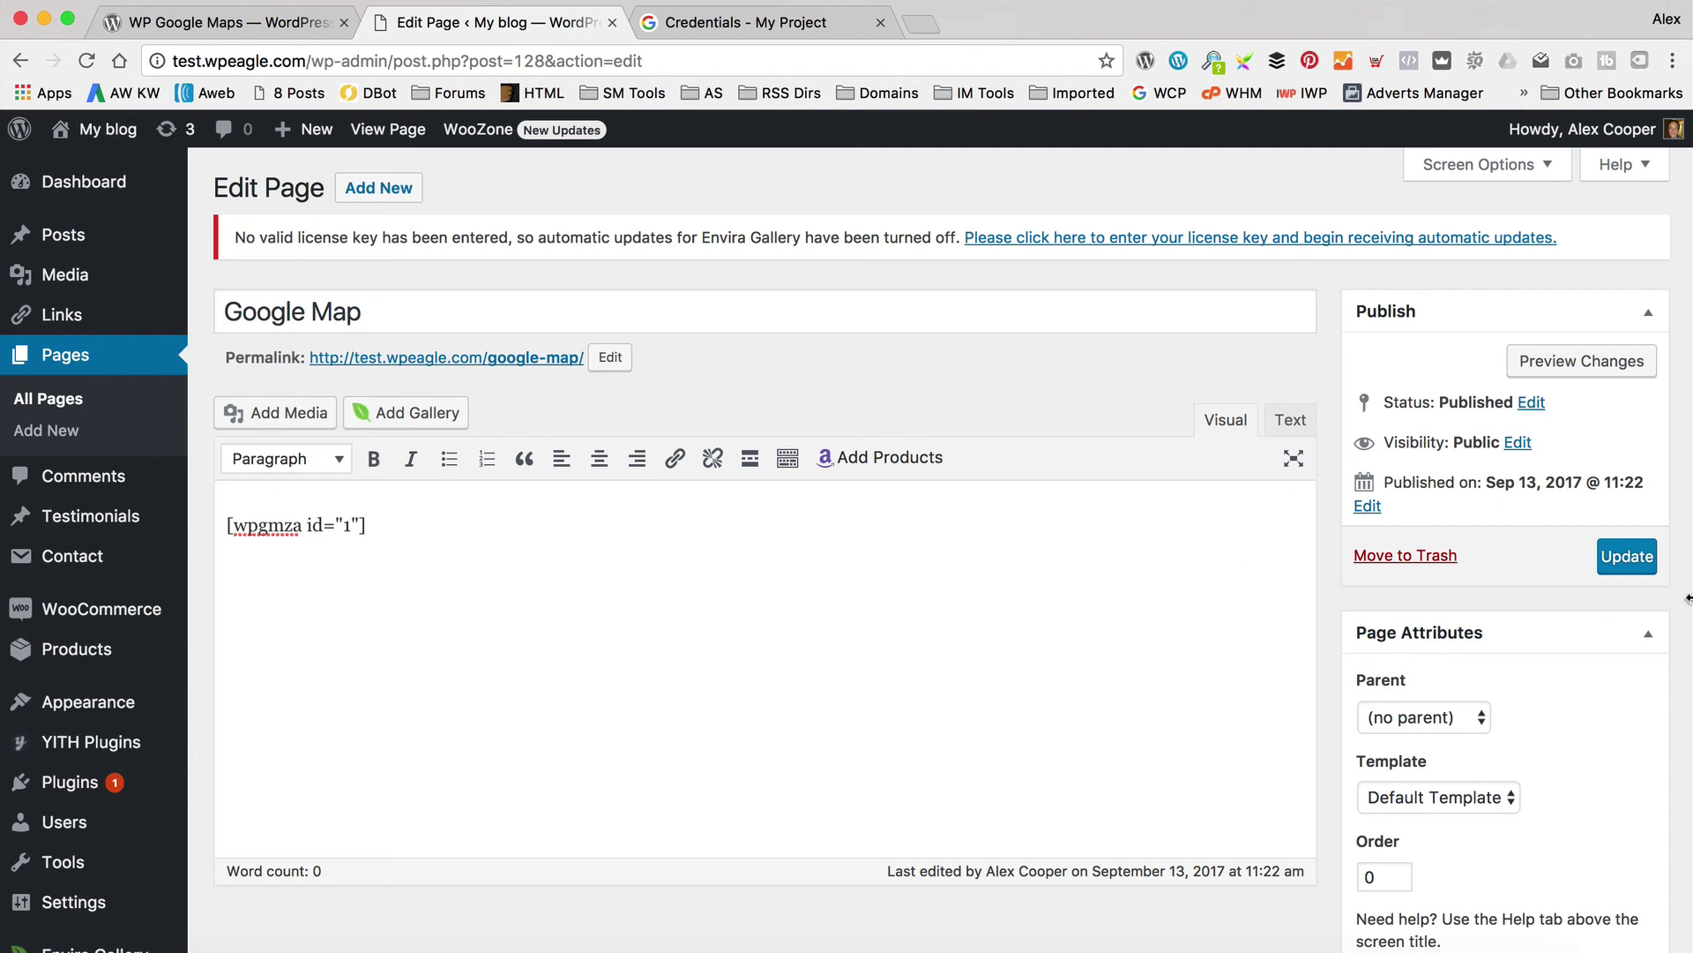
{"action": "left_click", "coordinate": [1619, 563]}
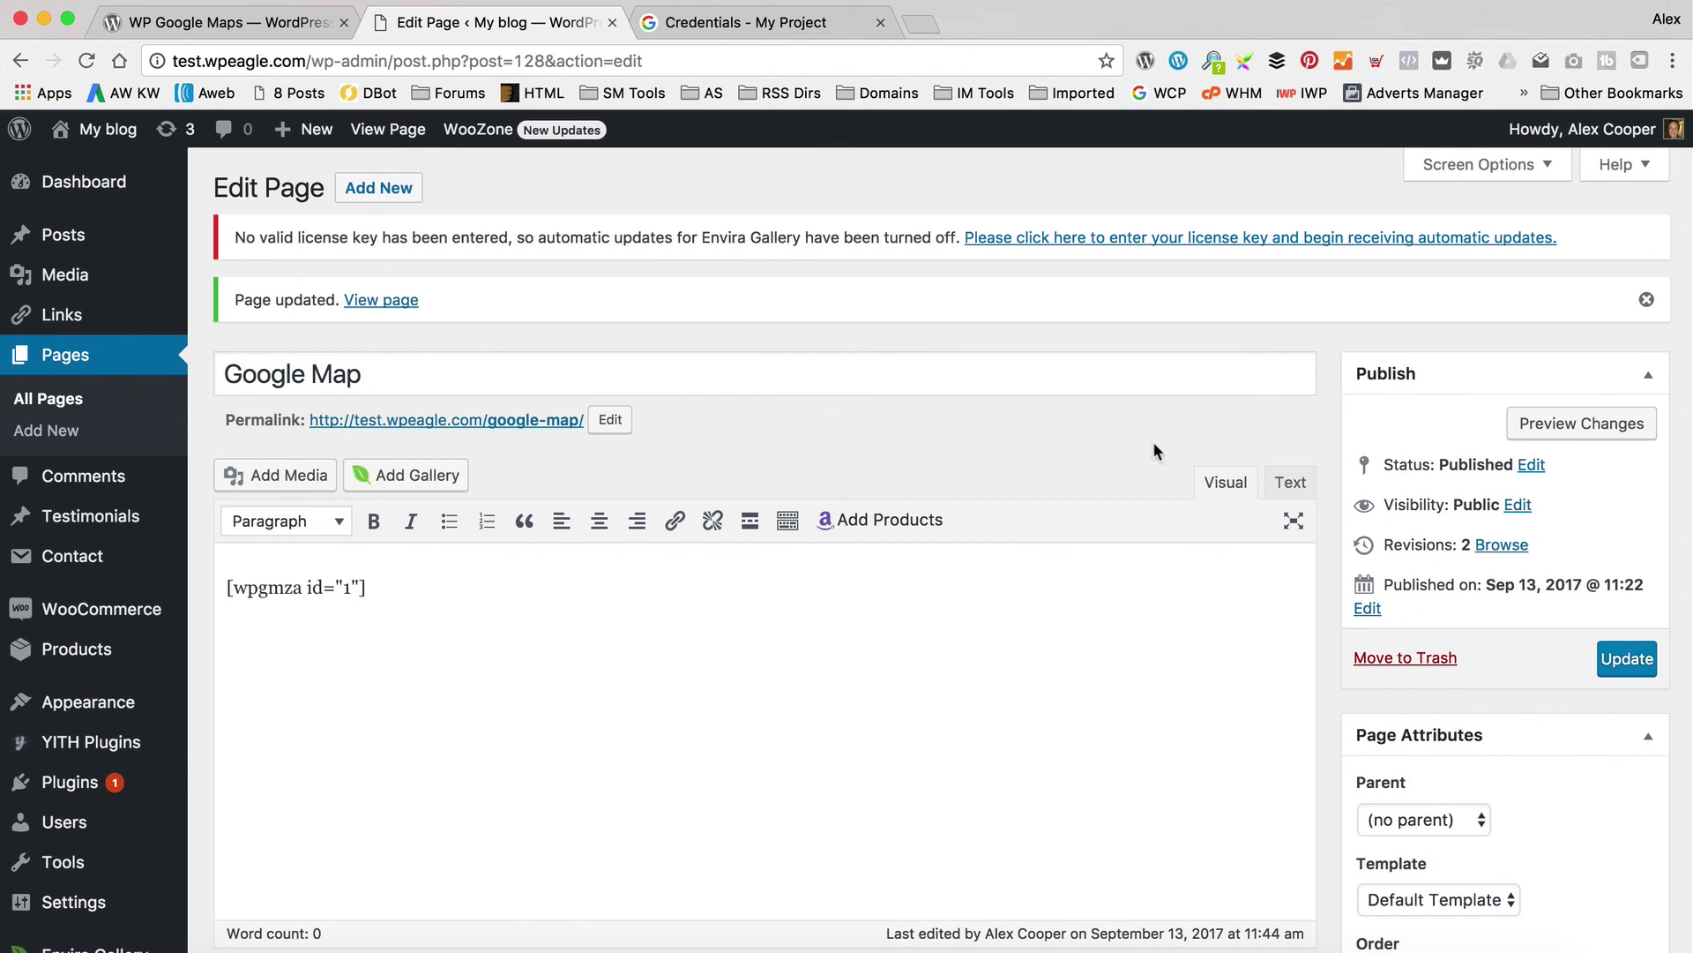
{"action": "left_click", "coordinate": [390, 307]}
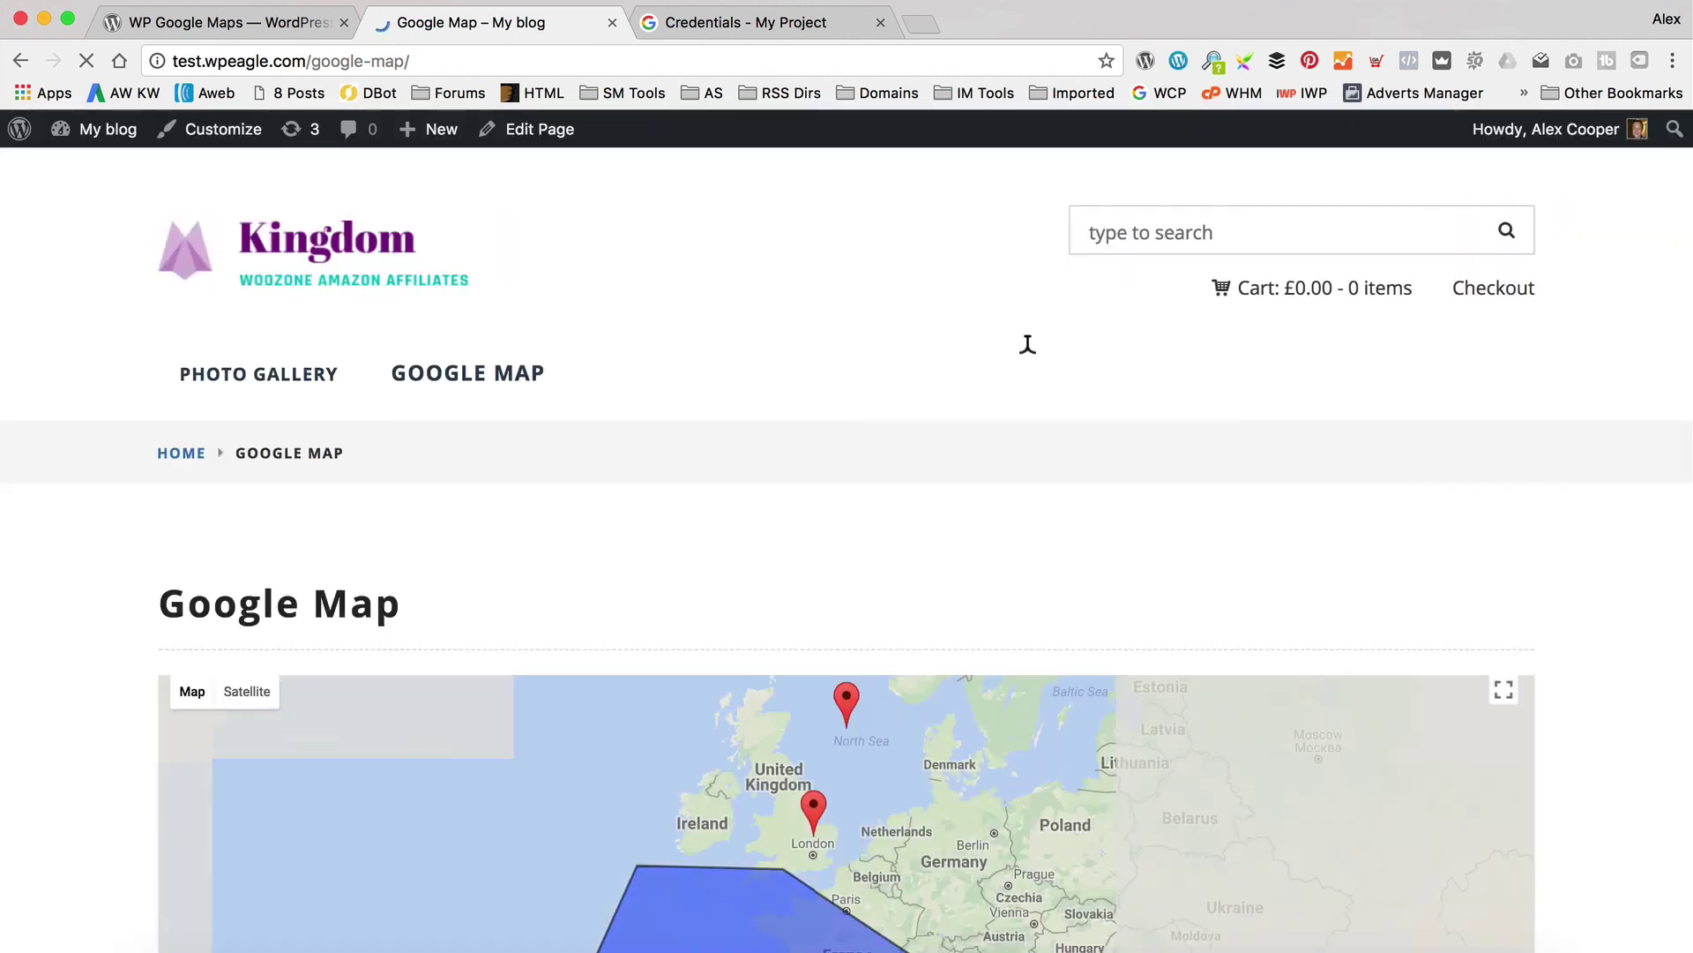
{"action": "scroll", "coordinate": [1025, 344], "scroll_direction": "down", "scroll_amount": 5}
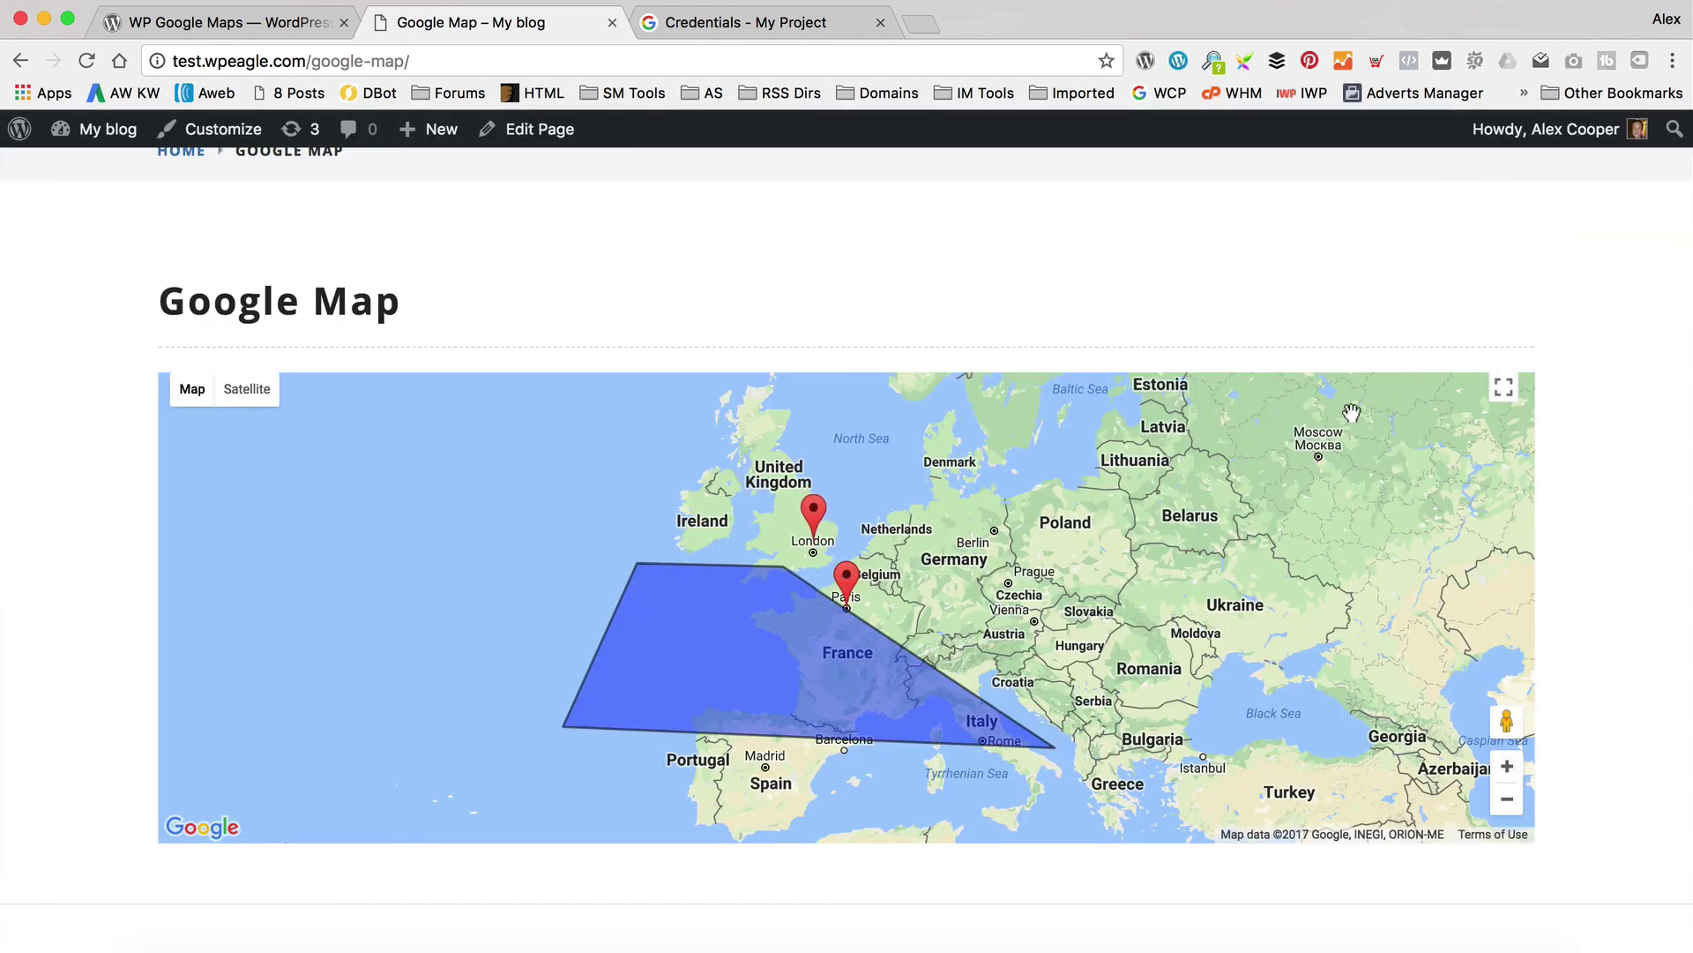